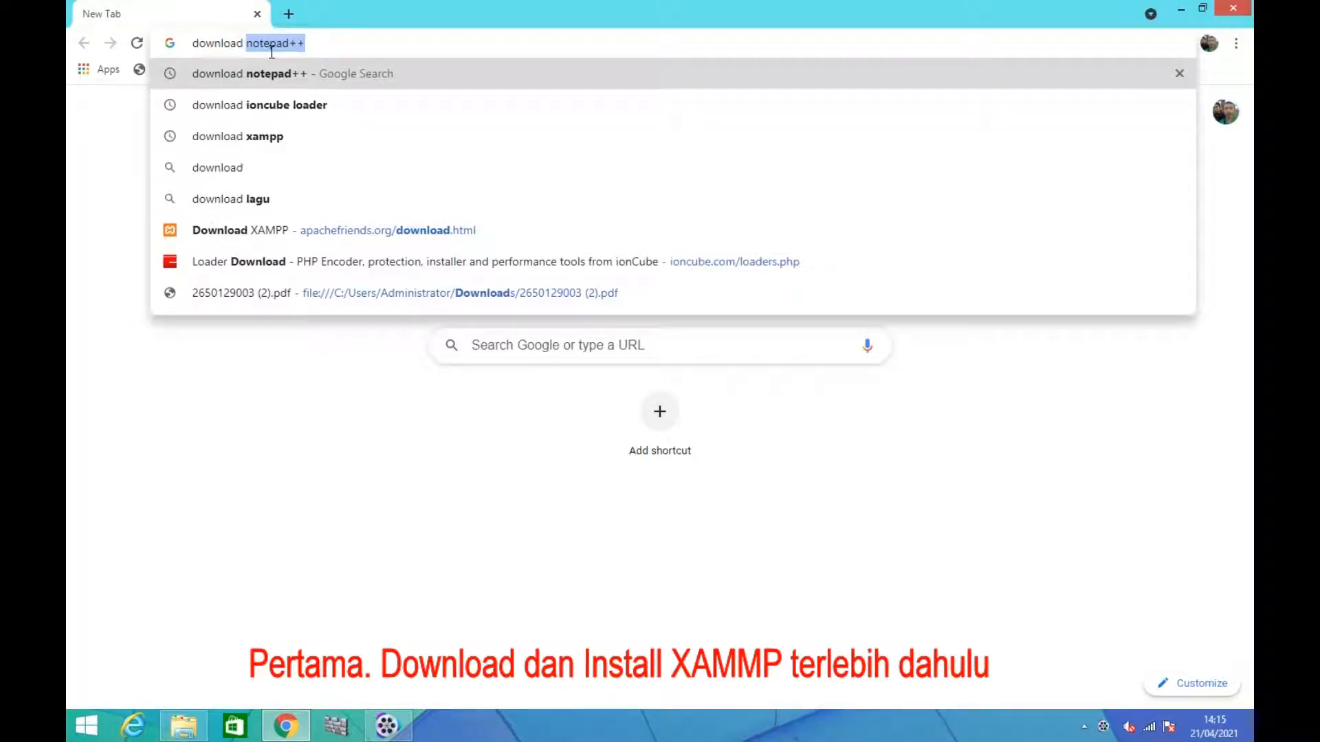
Search the web for "download xampp" and open the Apache Friends download page
type("xamp")
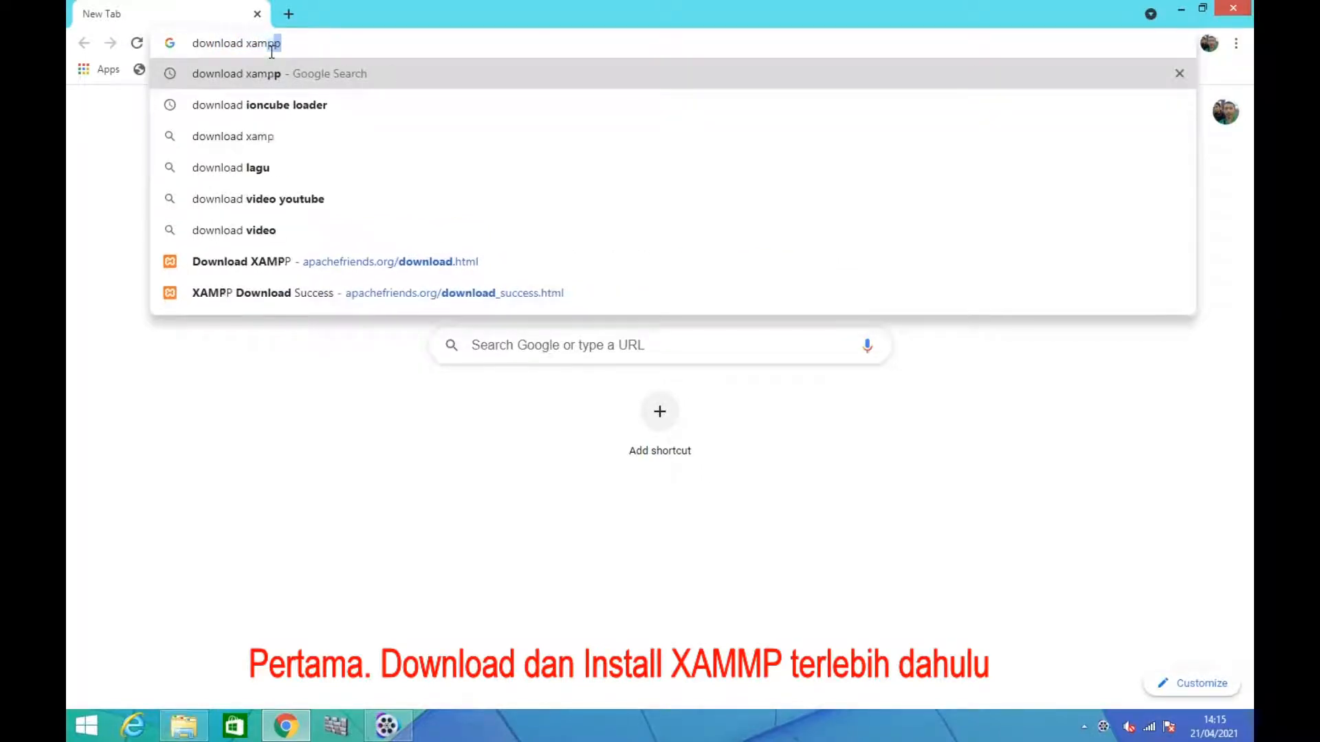
type("p")
key("Return")
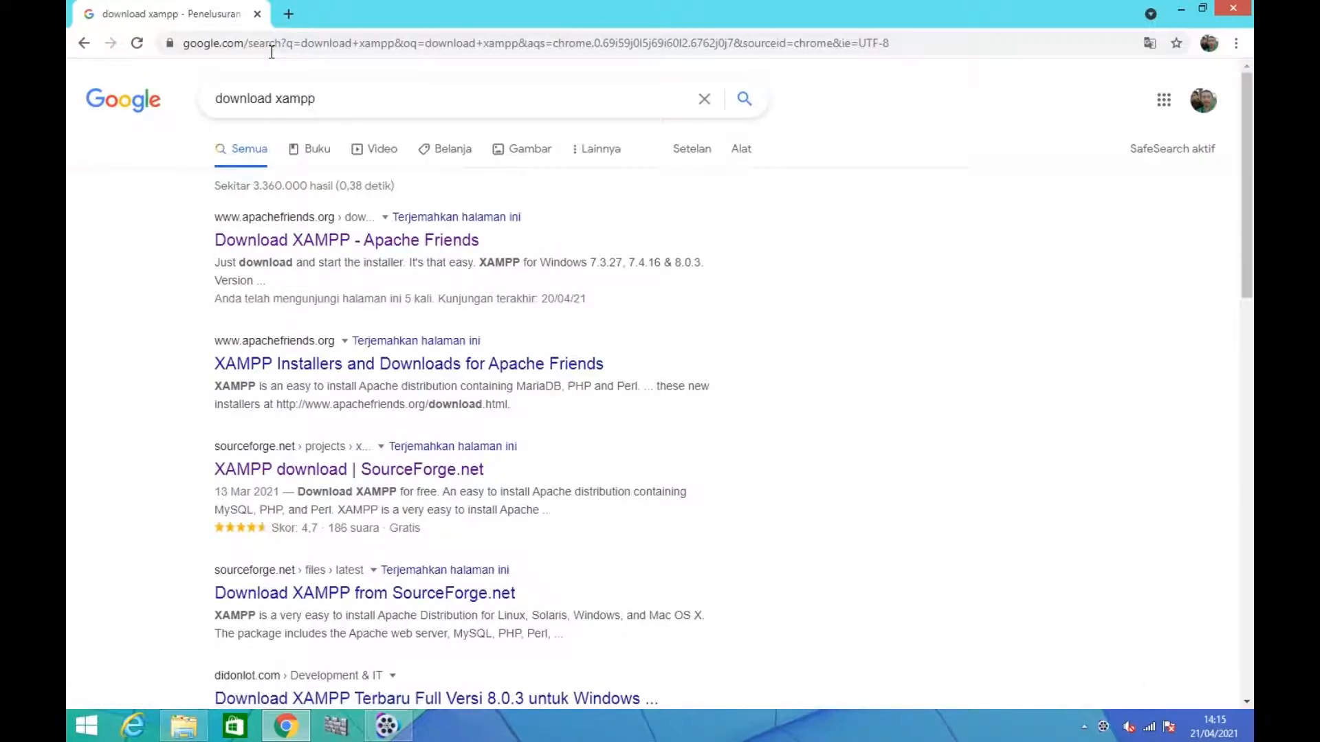
left_click(317, 237)
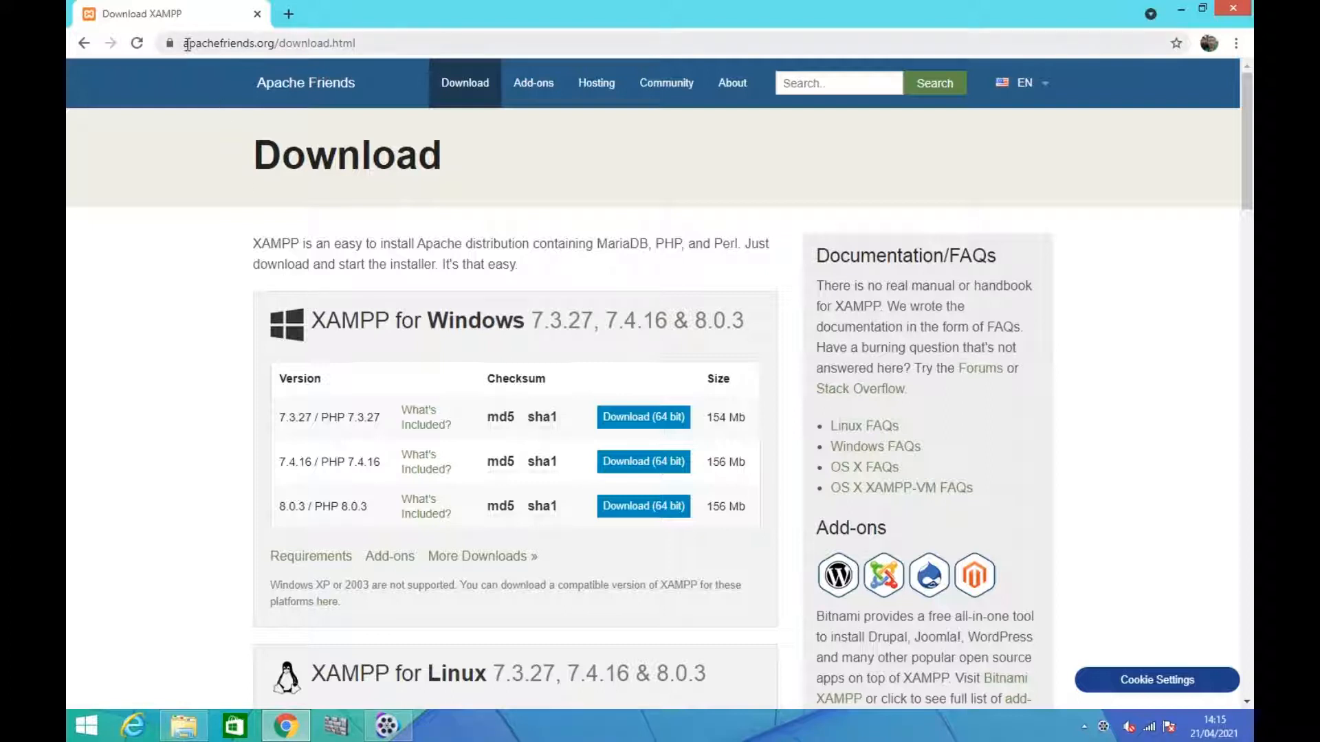
left_click_drag(184, 44, 371, 44)
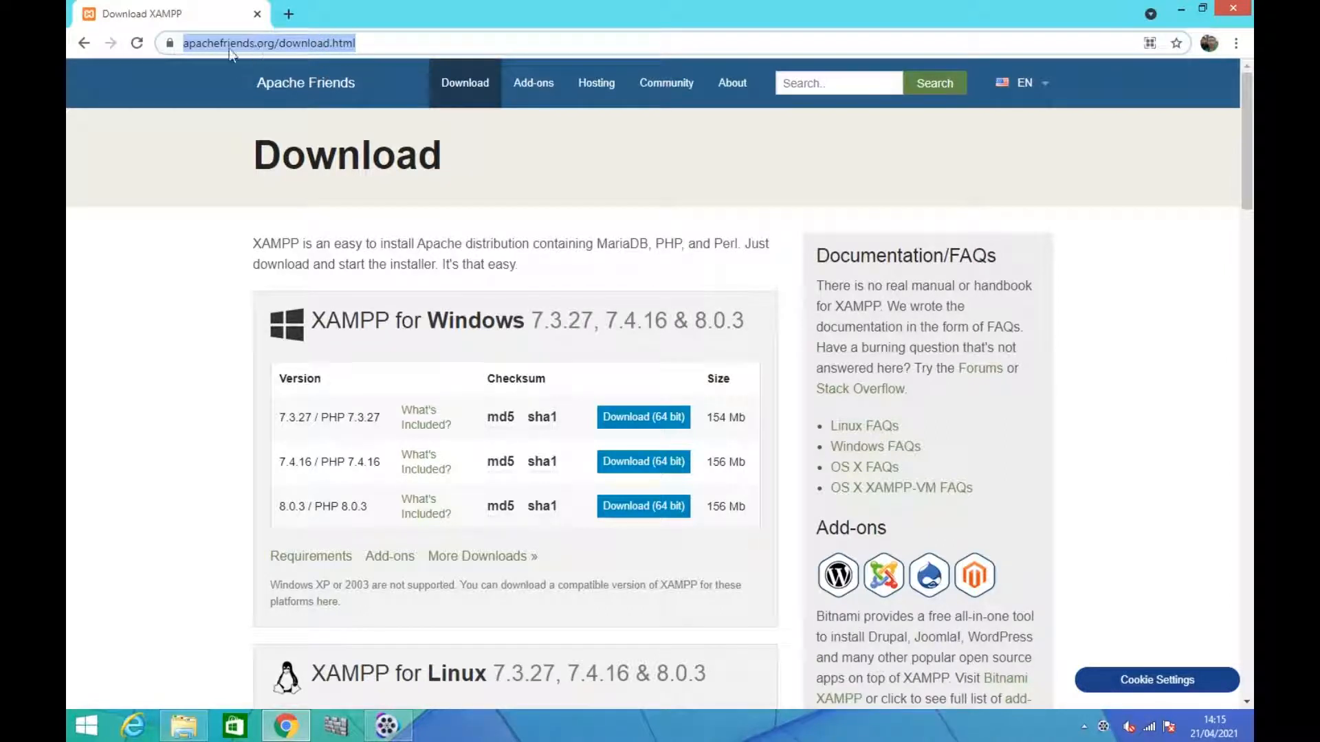
left_click(249, 126)
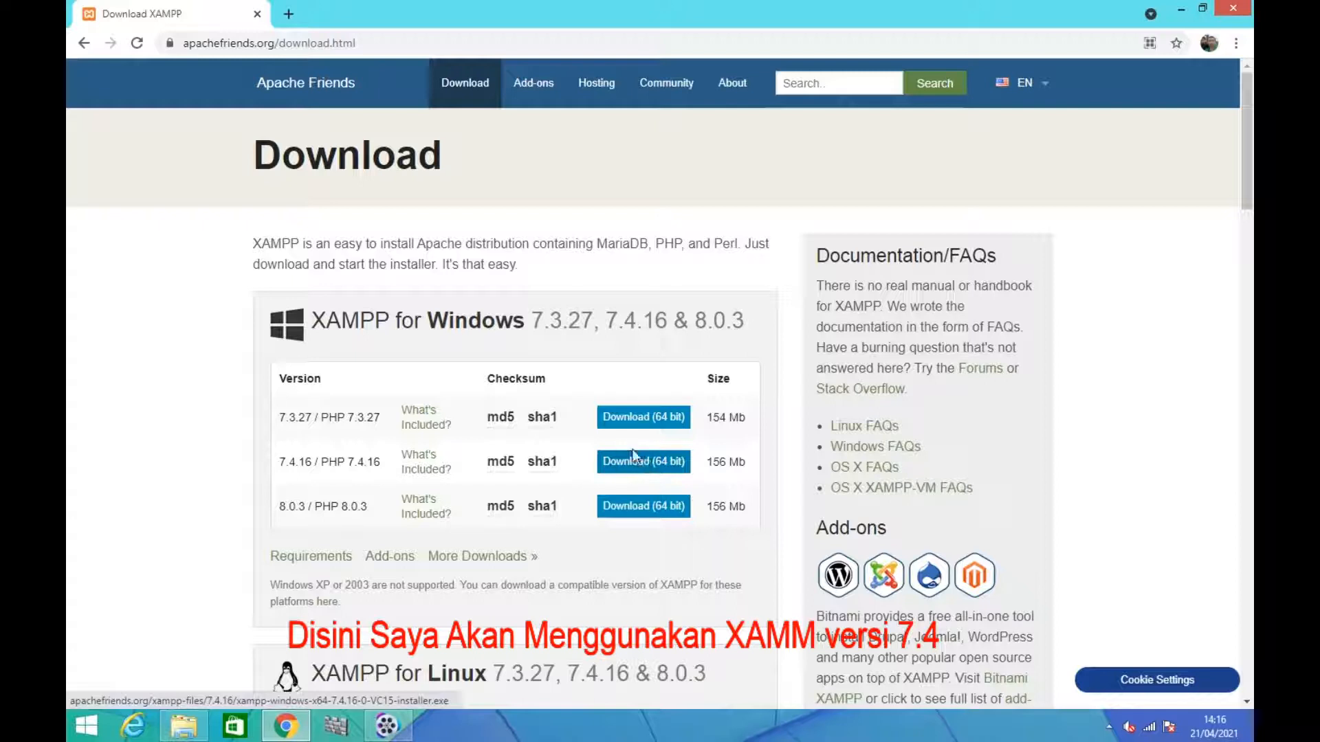
Start the 64-bit download of XAMPP 7.4.16 for Windows, cancel it and close the download success page
left_click(652, 458)
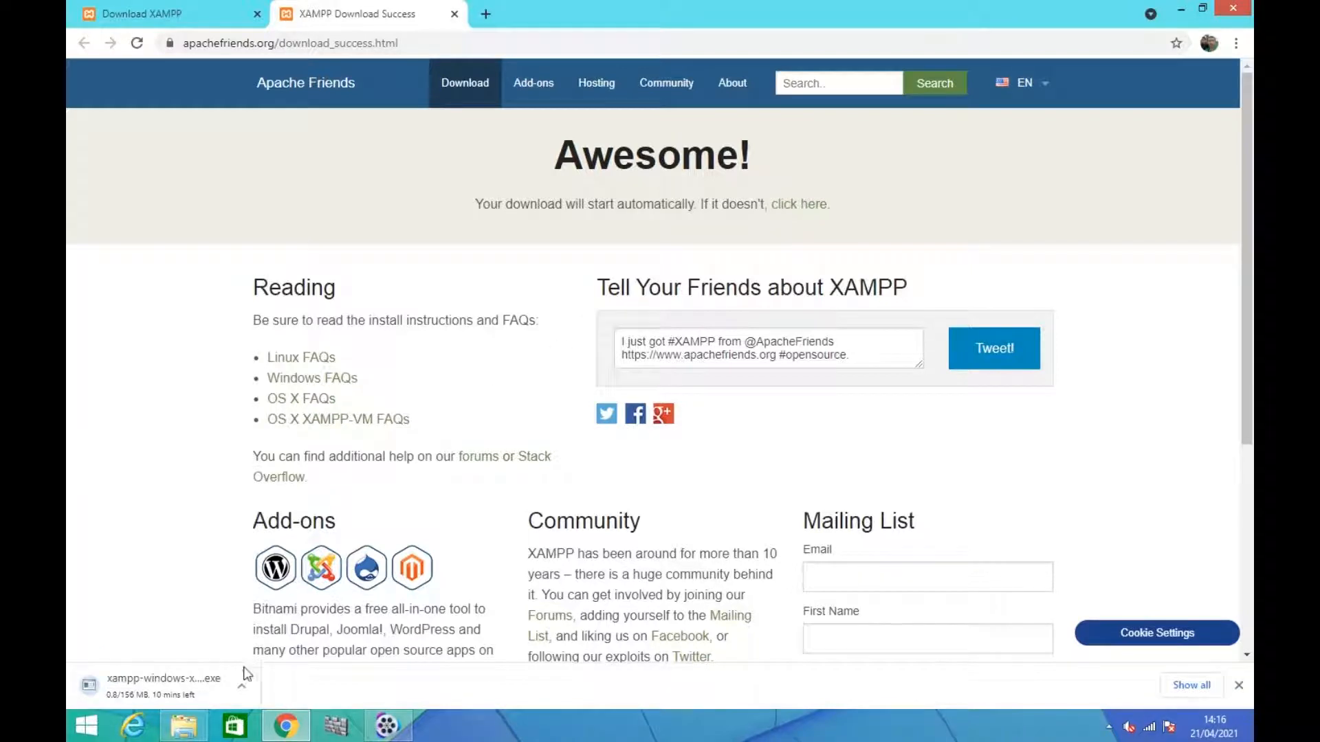
left_click(242, 686)
left_click(268, 657)
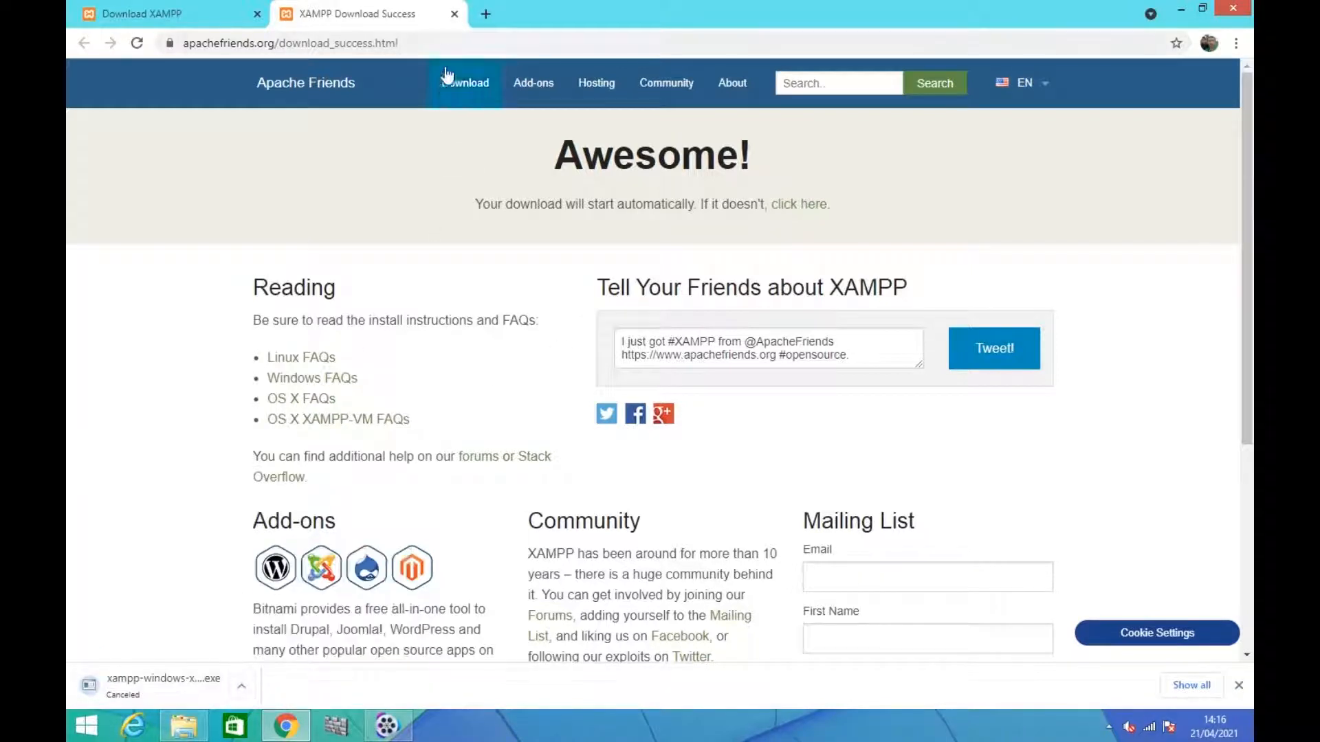
left_click(454, 13)
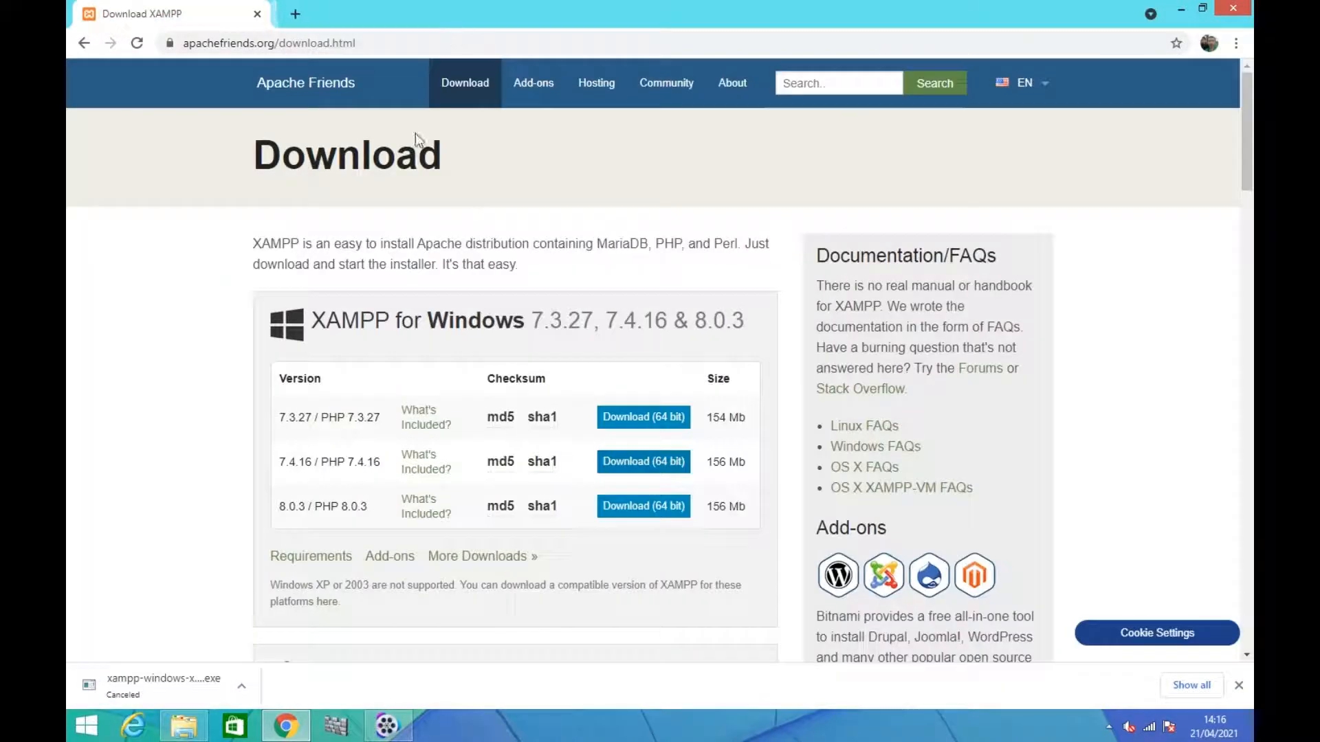
Run the existing XAMPP 7.4.16 installer from the Downloads folder and get past the security warnings
left_click(196, 734)
left_click(604, 320)
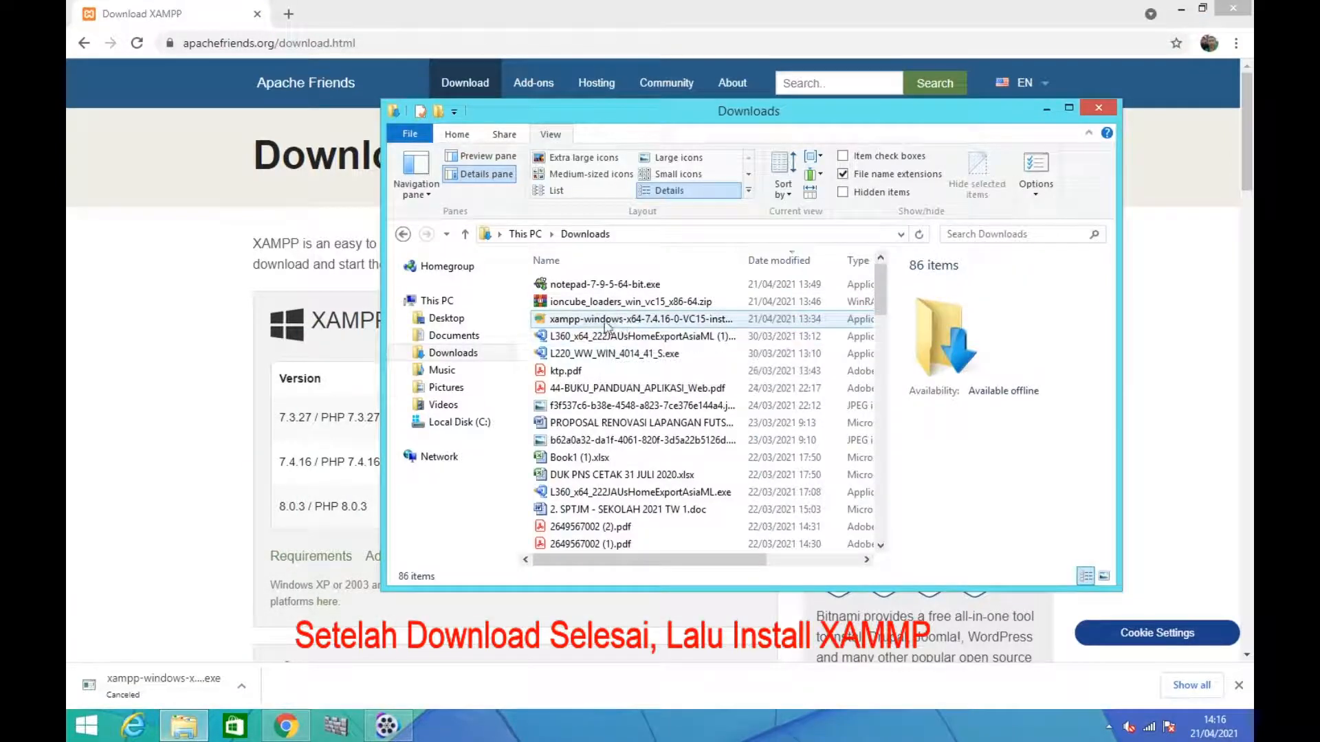
double_click(621, 324)
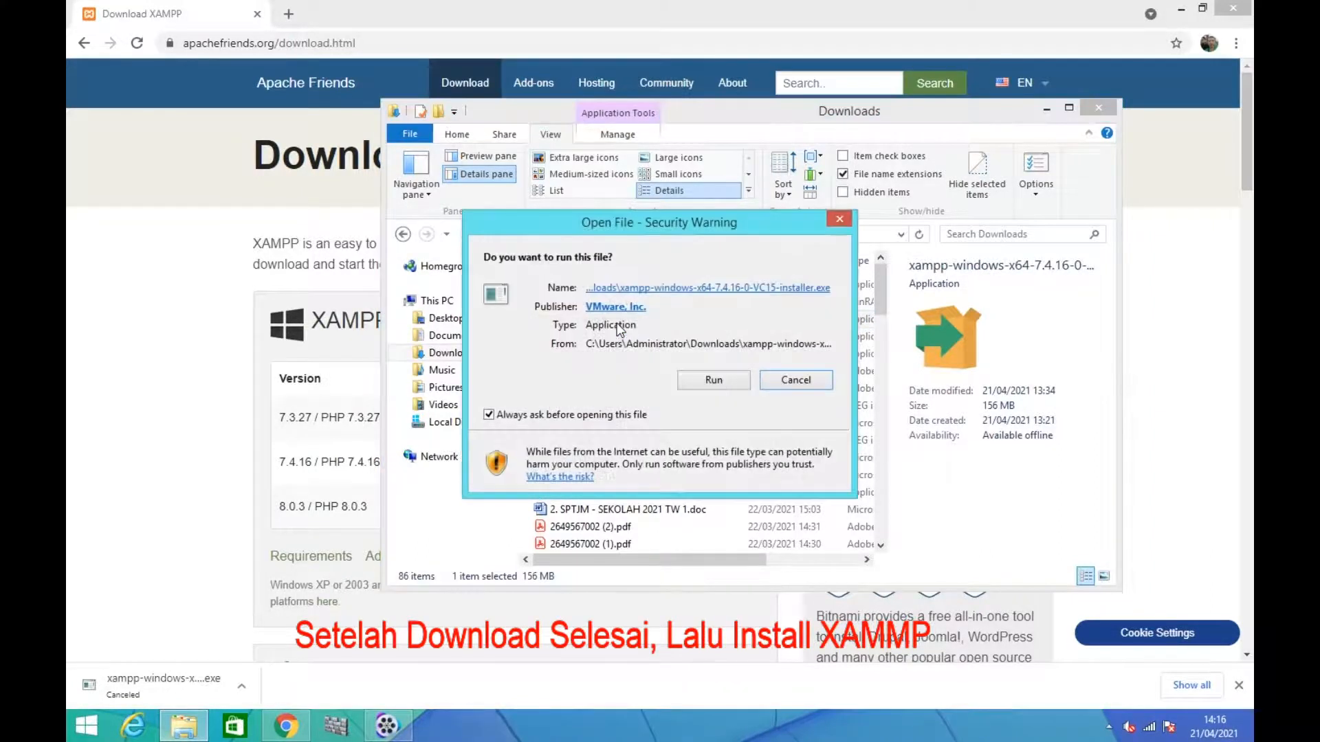
left_click(712, 380)
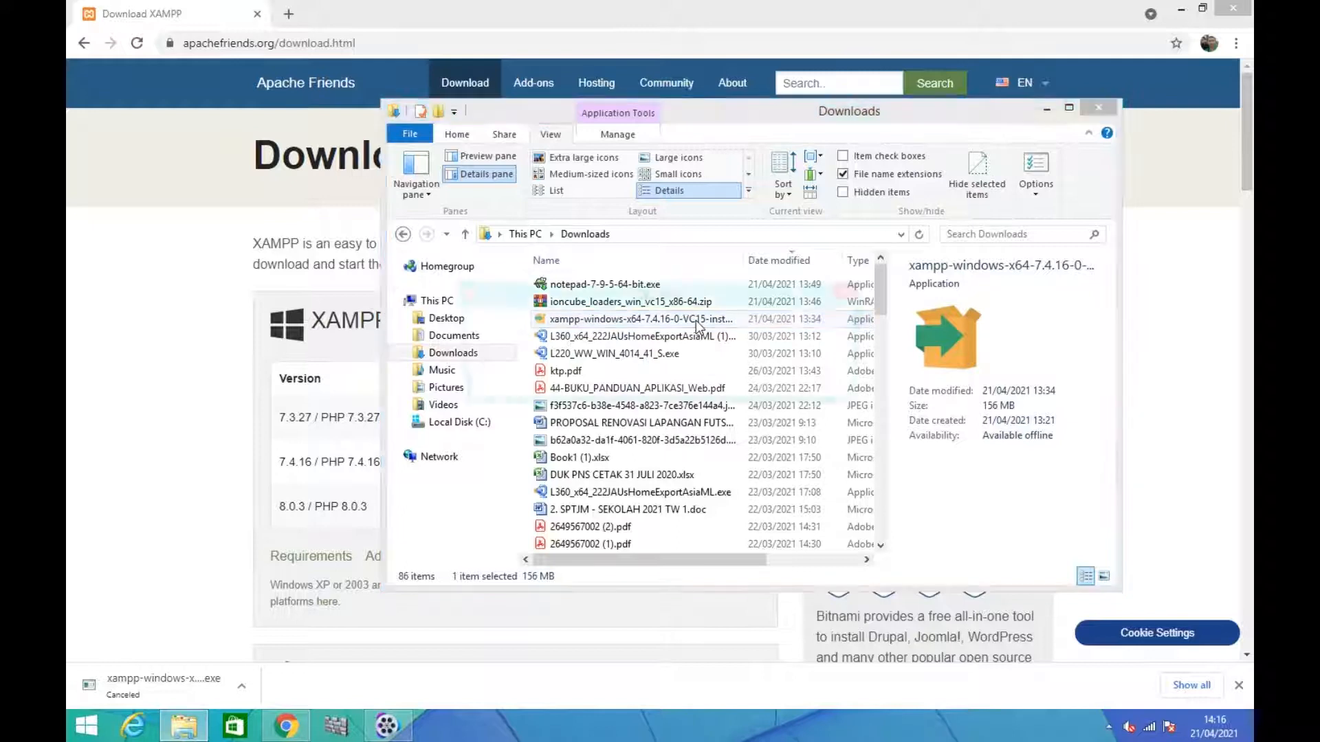
left_click(675, 387)
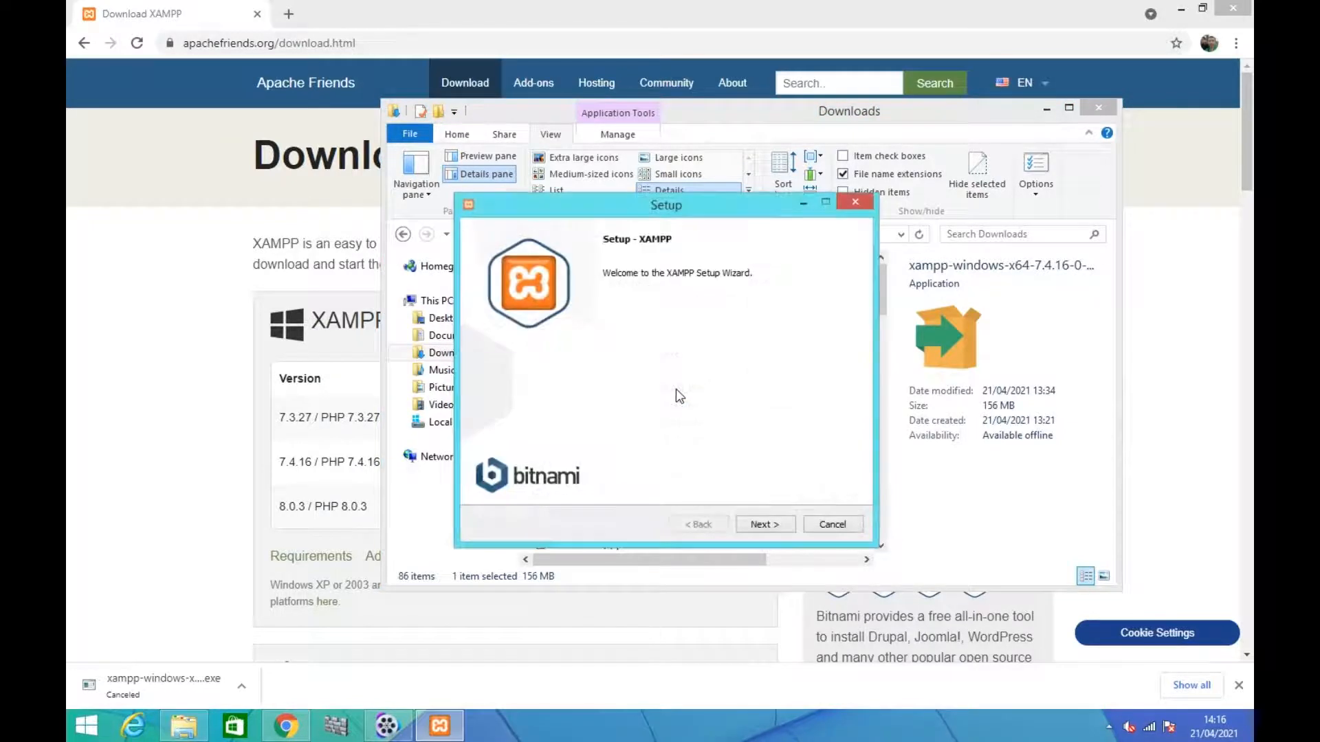
Set up the XAMPP installation with all components, the folder C:\xampp and English as the language
left_click(761, 526)
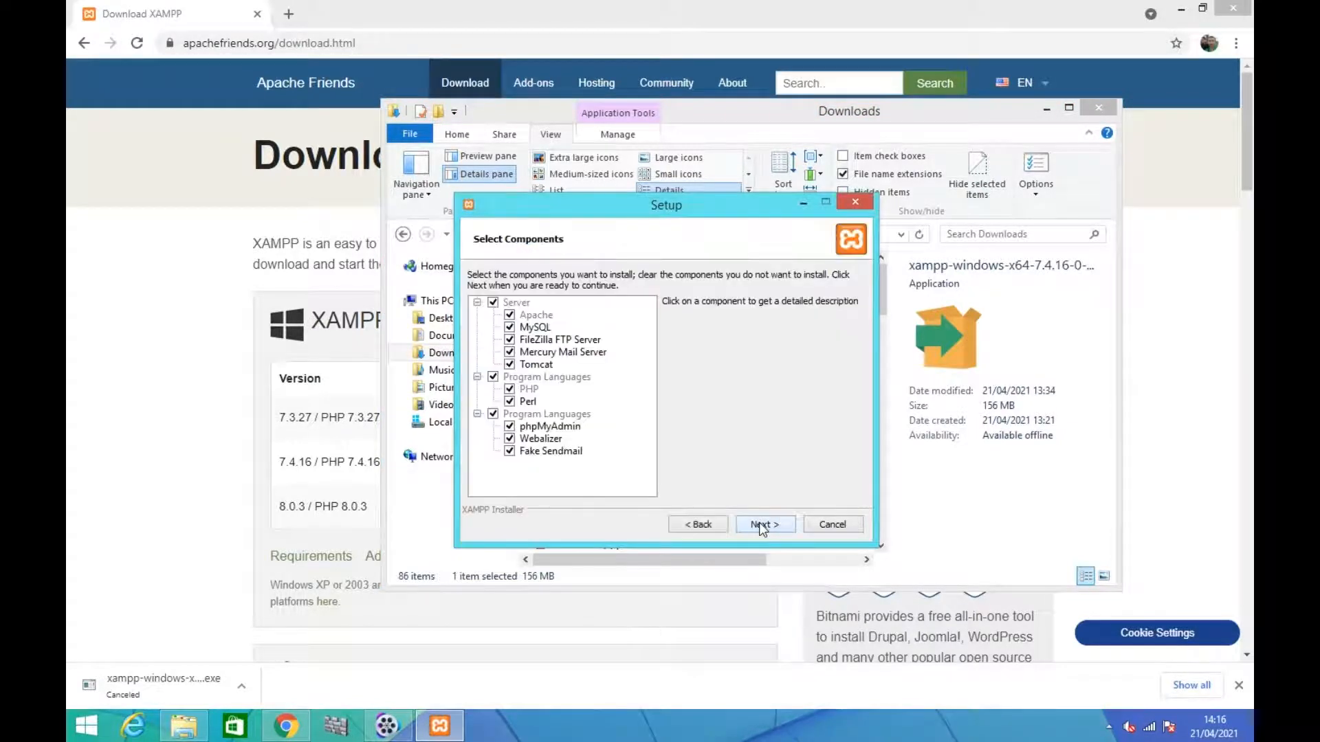
left_click(759, 524)
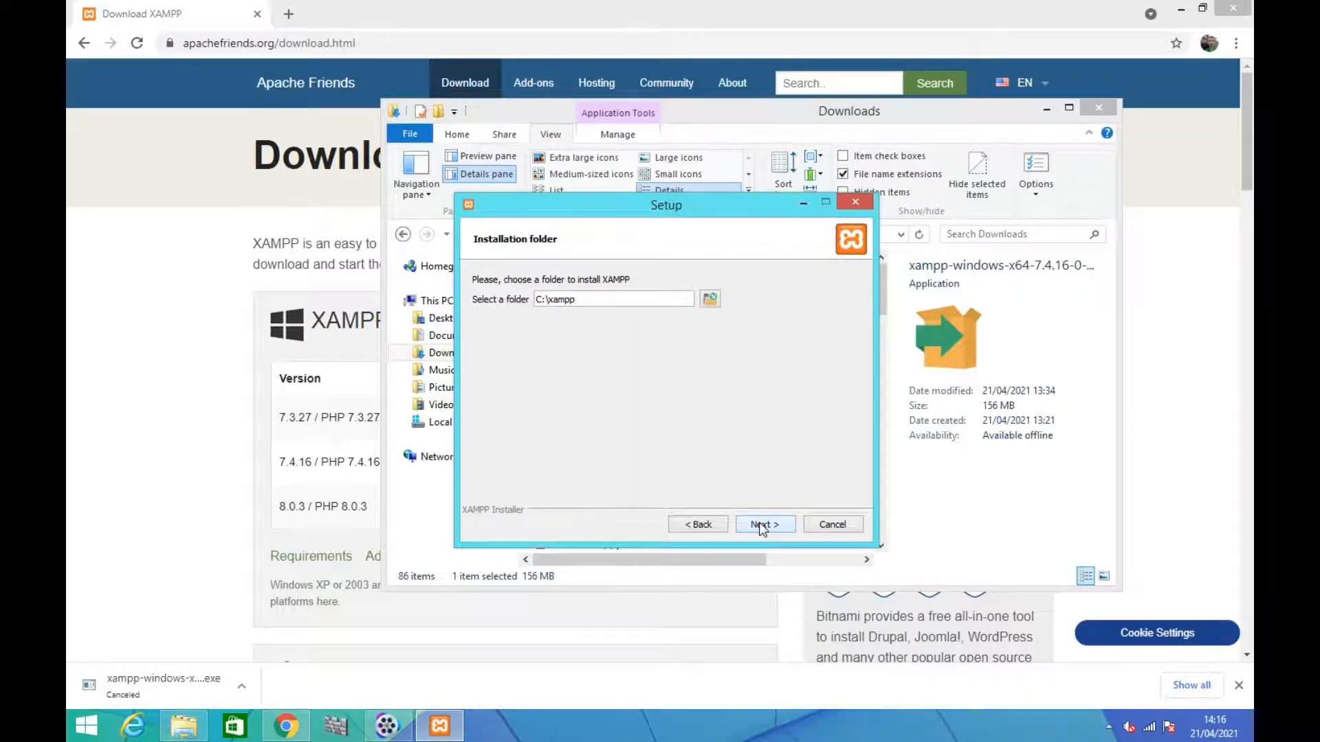
left_click(758, 524)
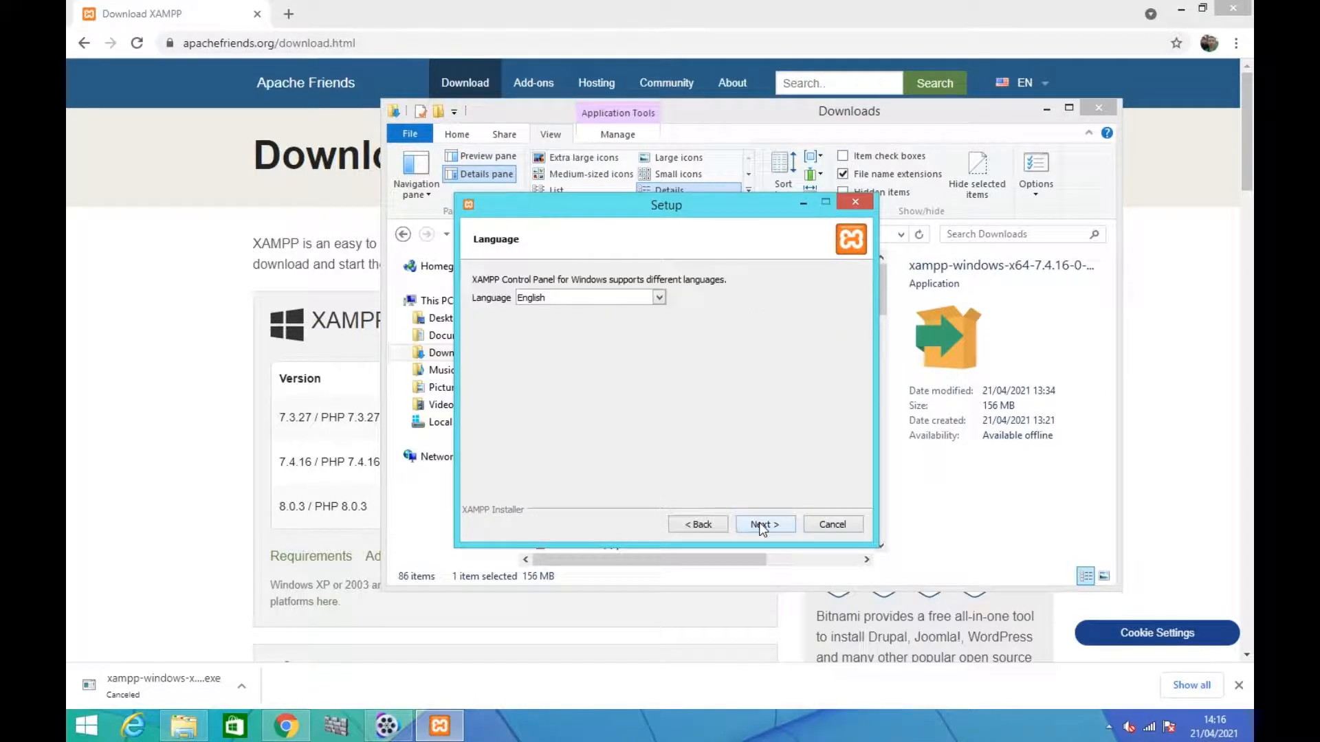
left_click(658, 297)
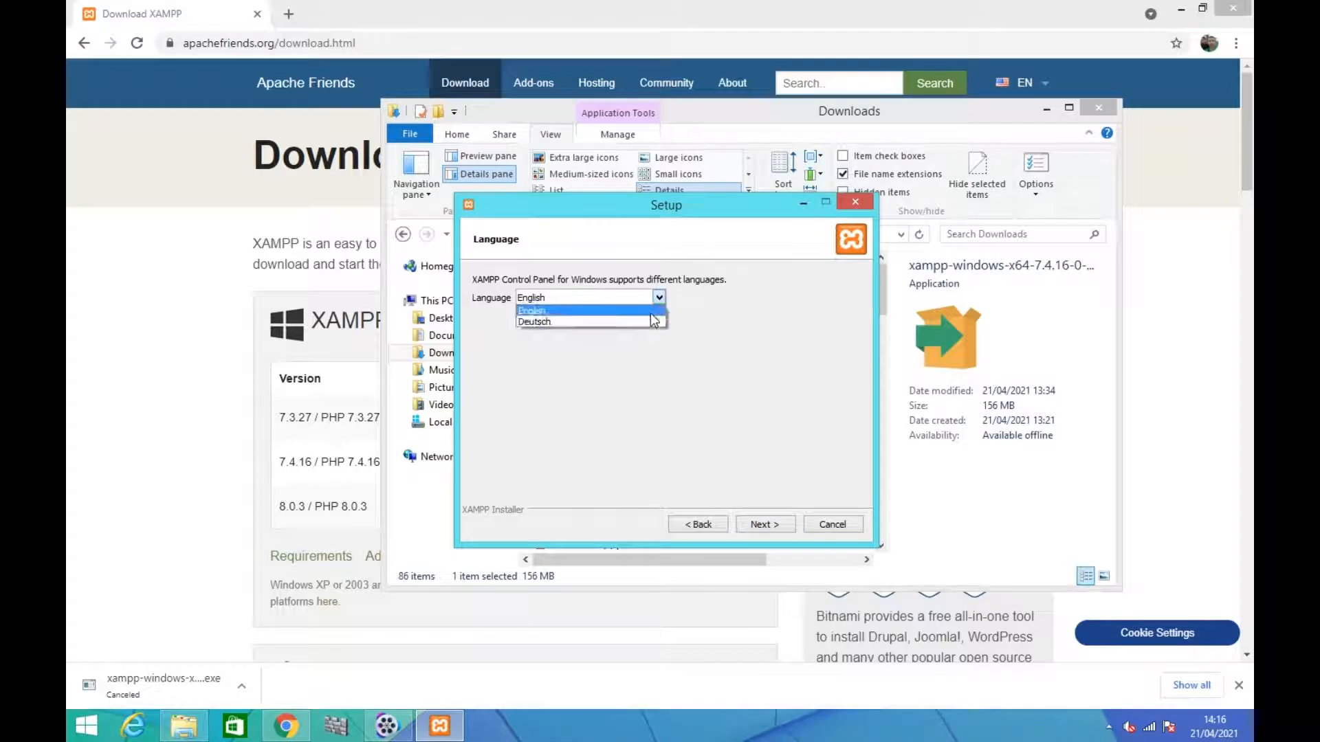
left_click(651, 311)
left_click(759, 524)
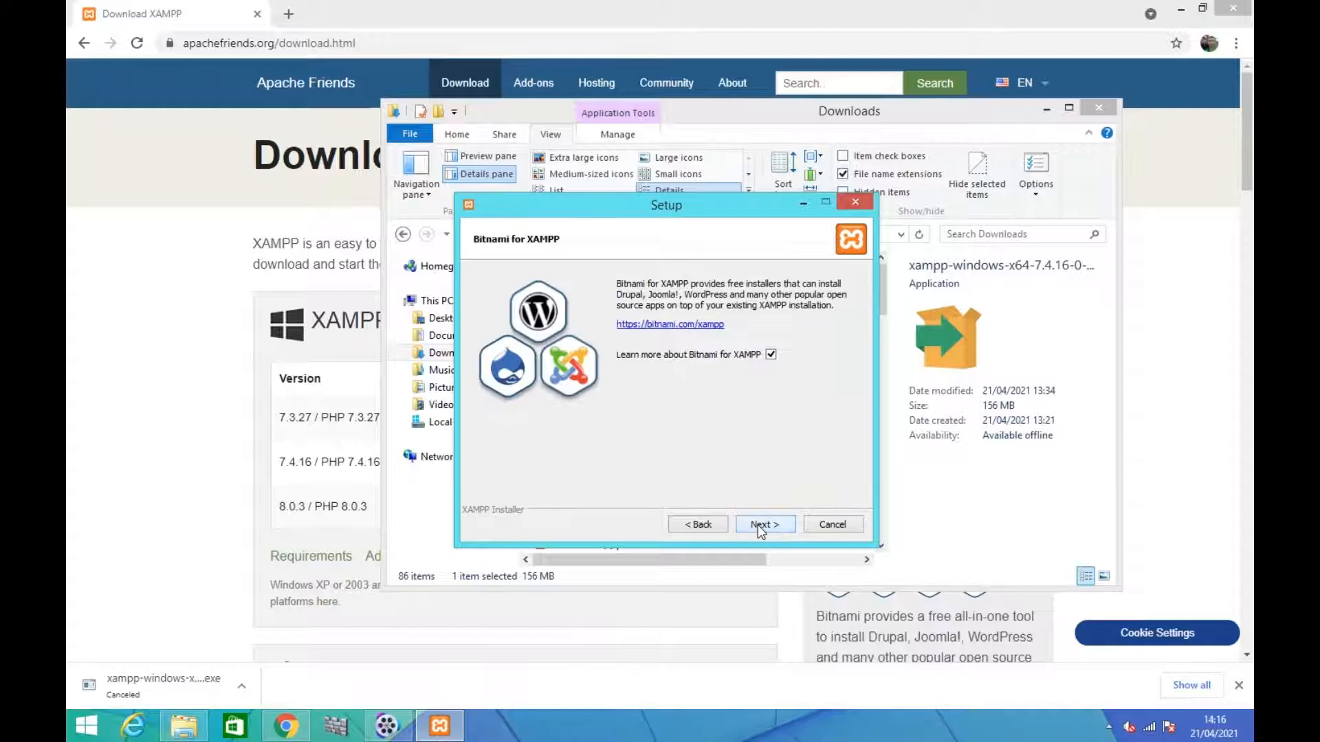
Install XAMPP, dismissing the Bitnami web page, and finish the setup with the Control Panel set to start
left_click(758, 525)
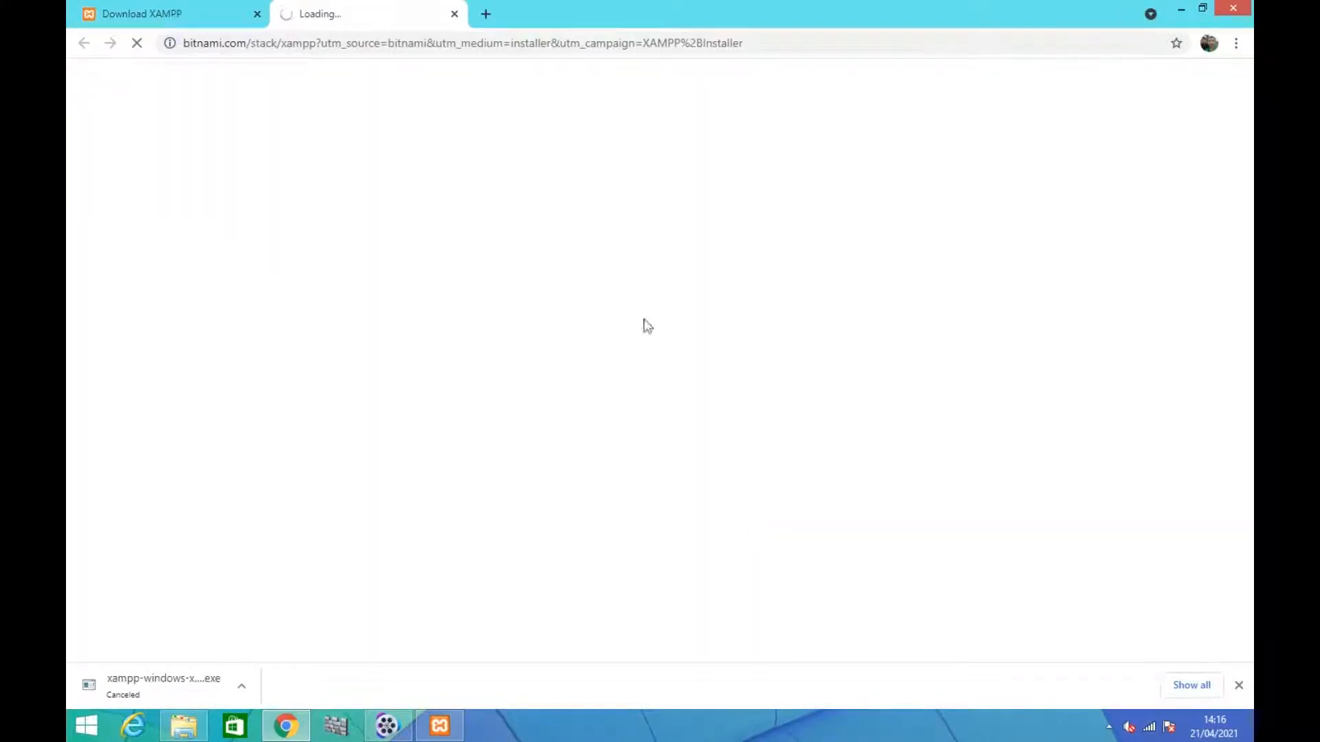
left_click(454, 14)
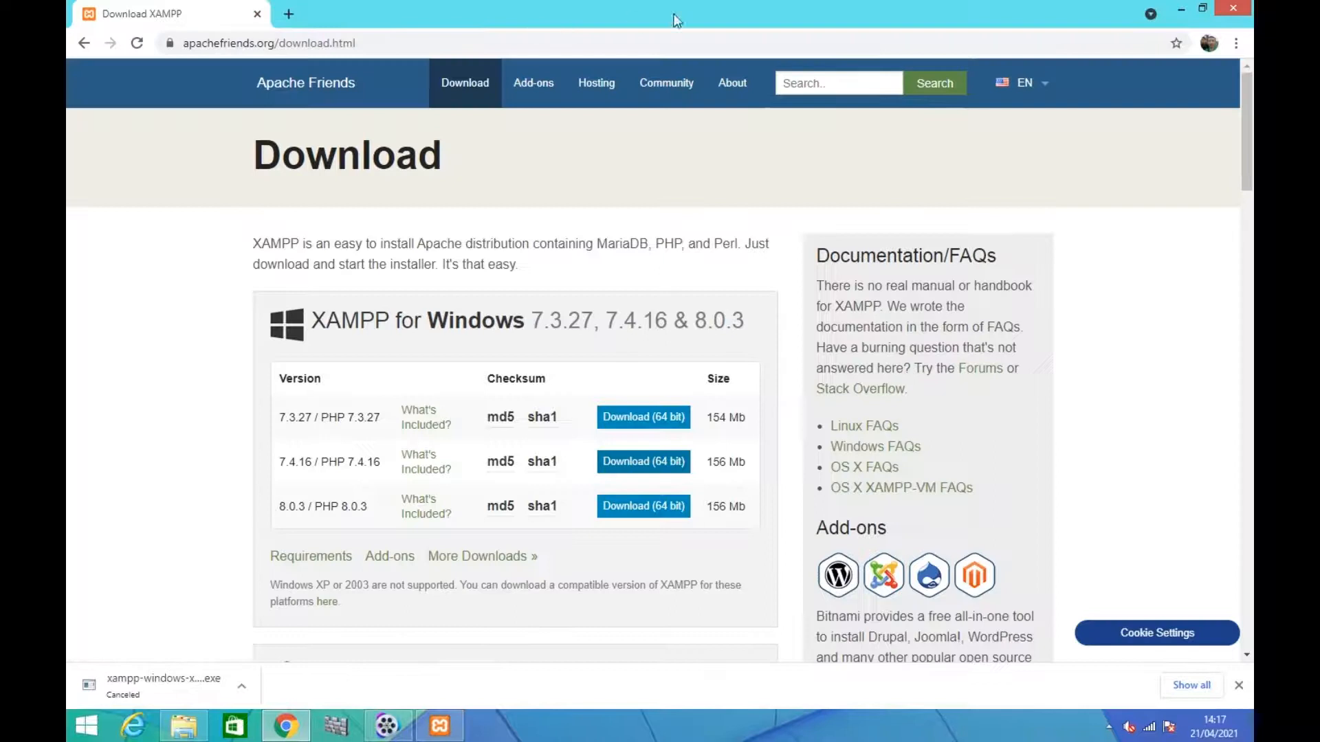
left_click(1183, 8)
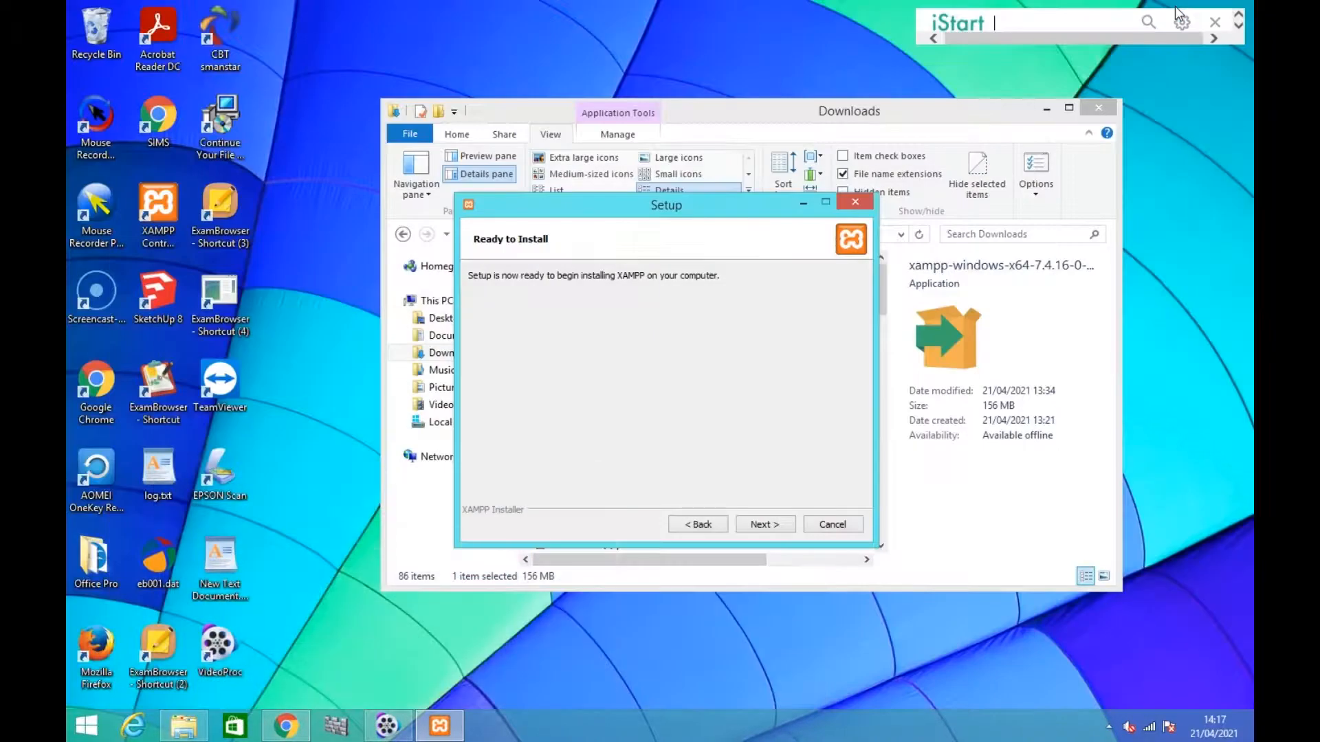
left_click(775, 525)
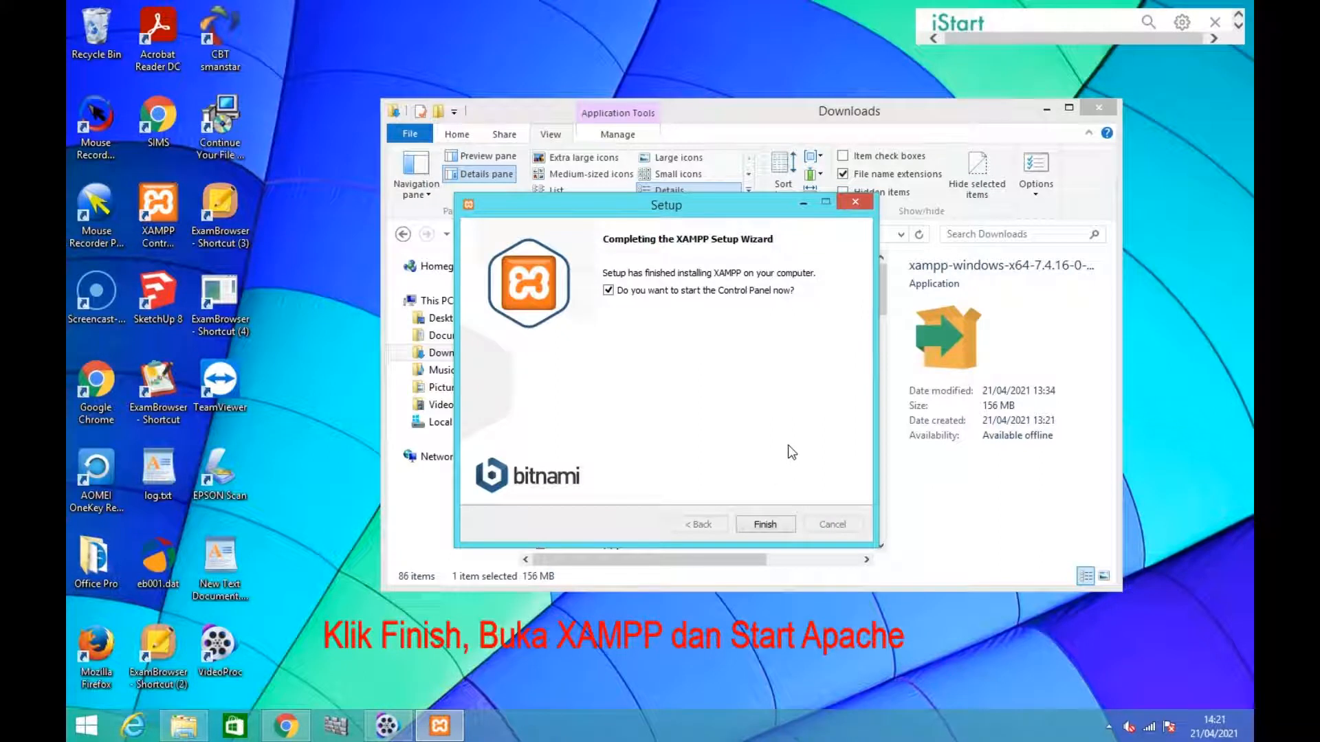
left_click(763, 524)
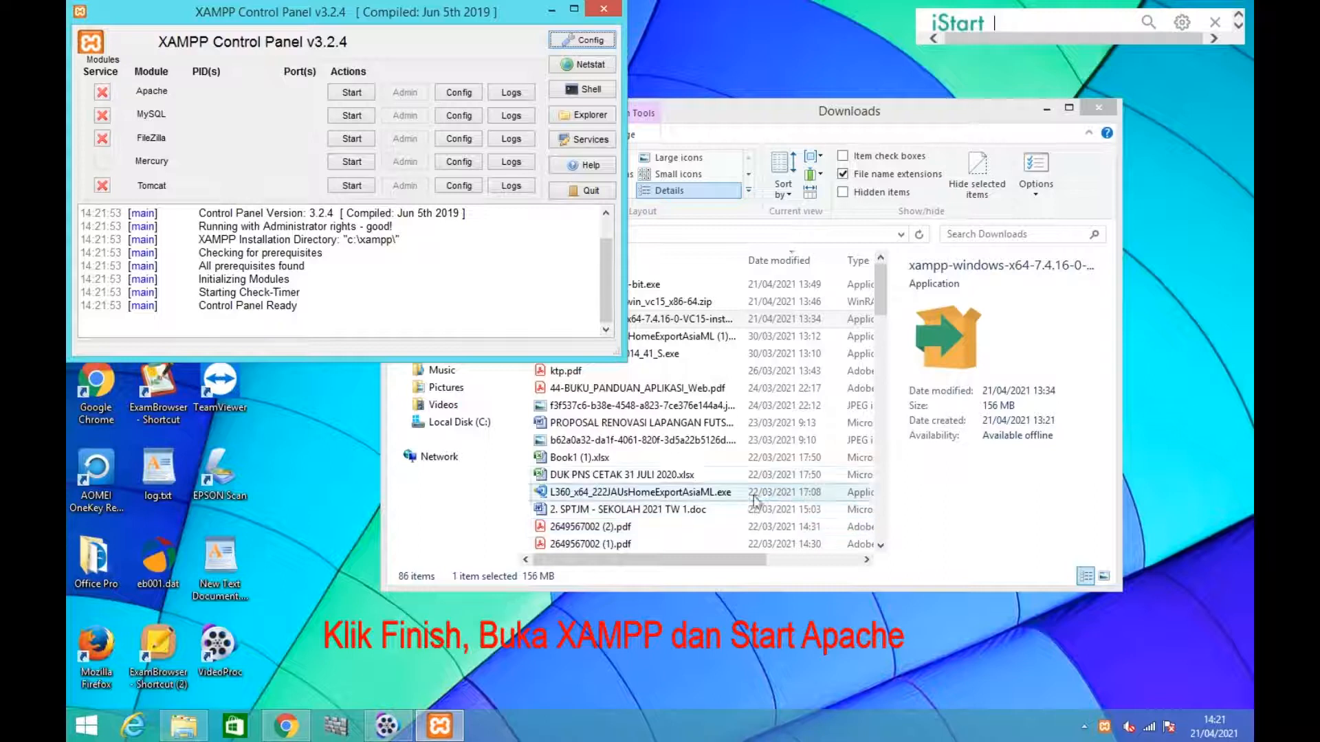
Start the Apache and MySQL modules in the XAMPP Control Panel and minimize its window
left_click_drag(308, 15, 724, 203)
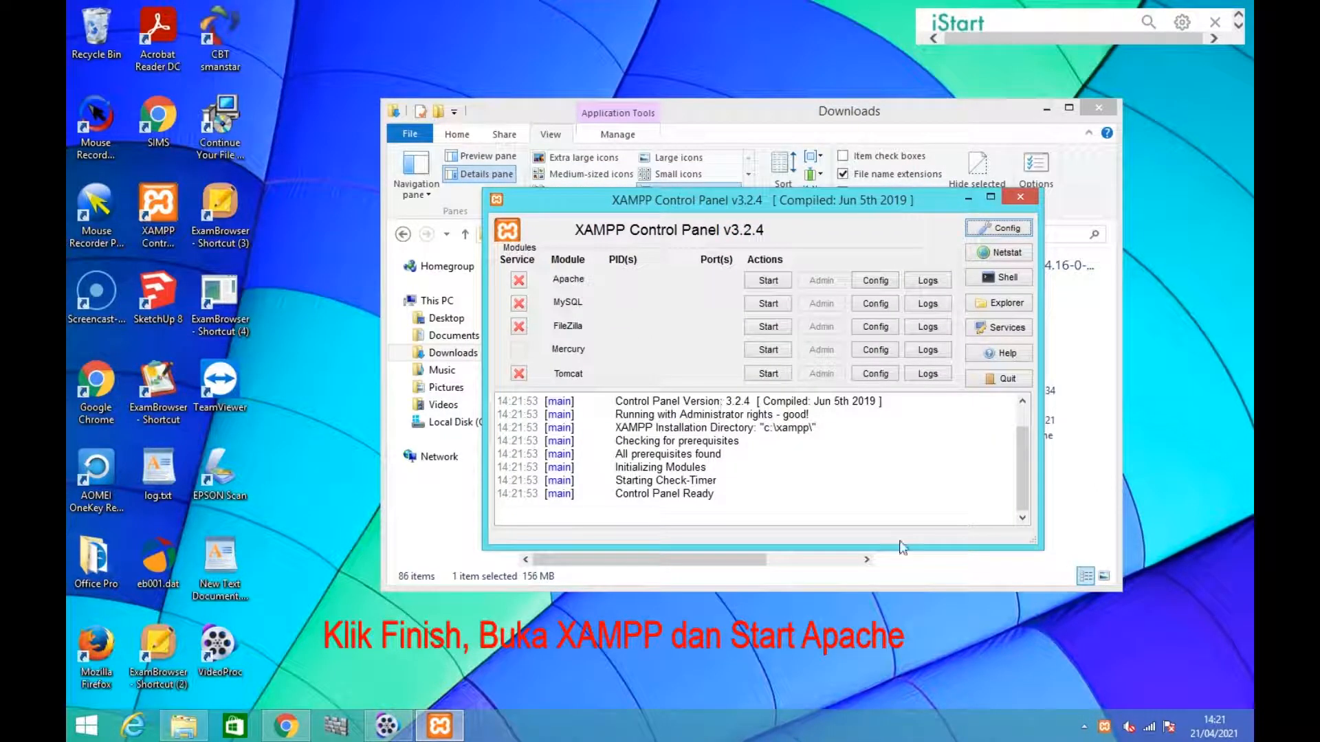
left_click(771, 281)
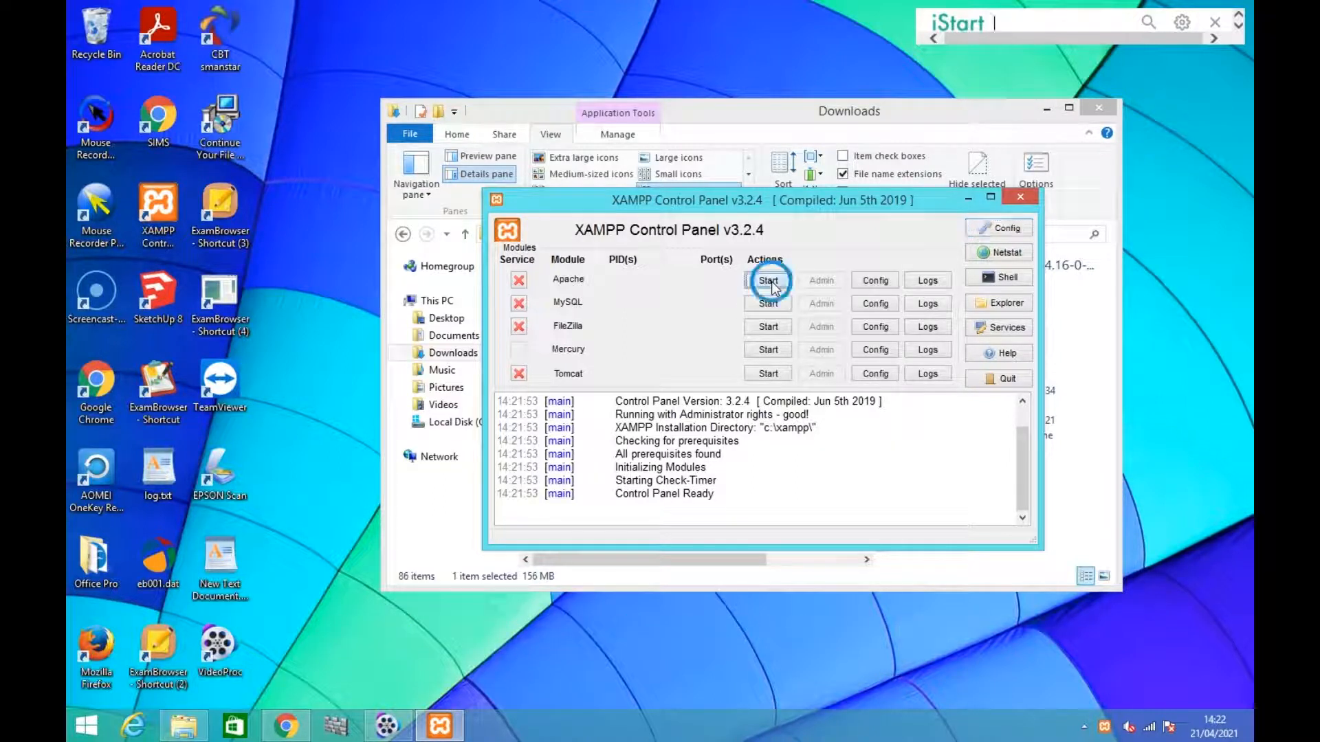
left_click(773, 305)
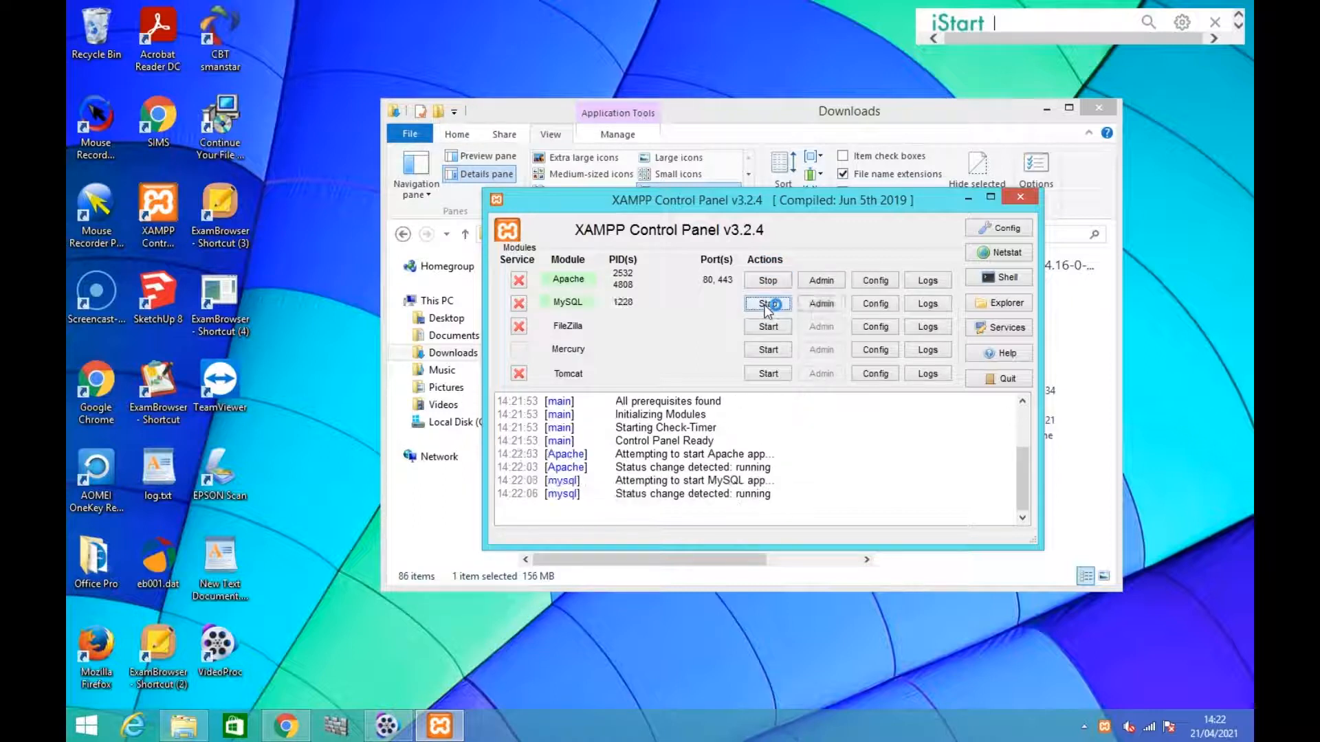
left_click(968, 198)
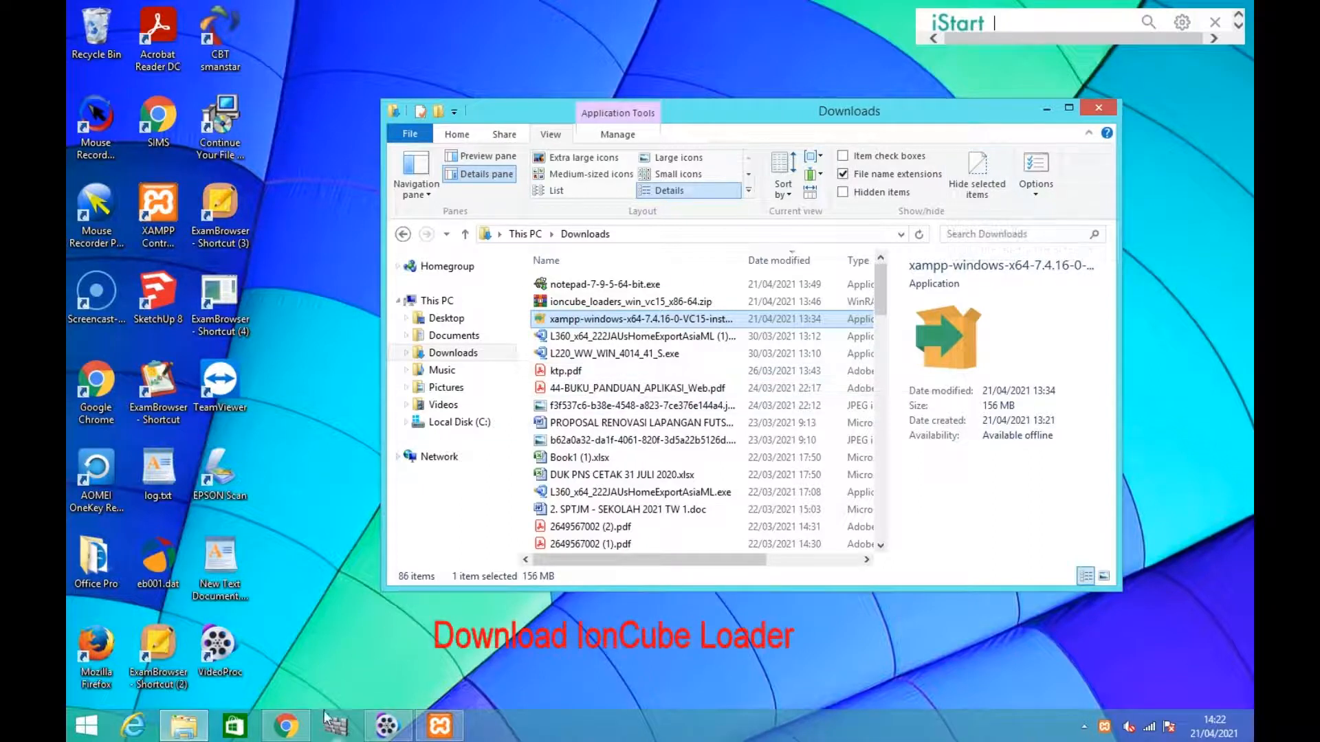
Switch to Chrome, search for "download ioncube loader" in a new tab and open ionCube's Loader Download page
mouse_move(301, 735)
left_click(286, 618)
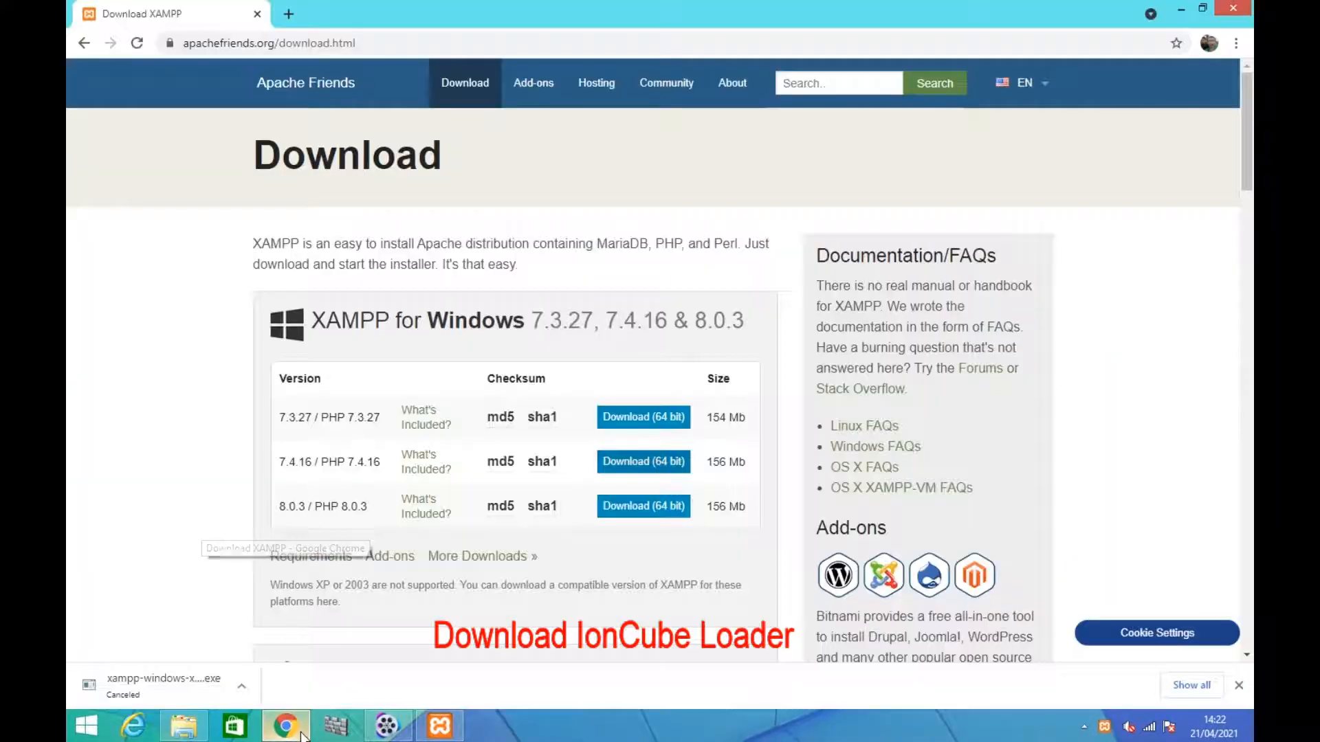
left_click(285, 20)
left_click(302, 46)
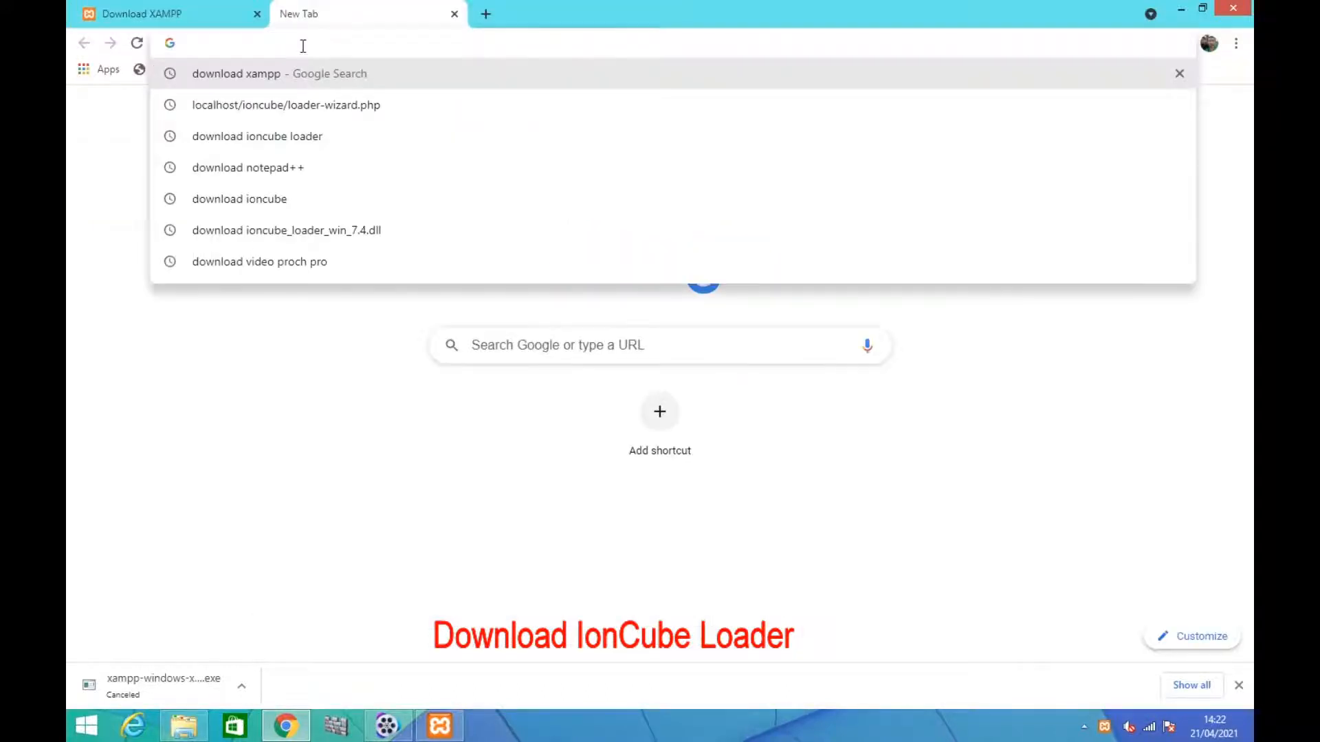
type("download i")
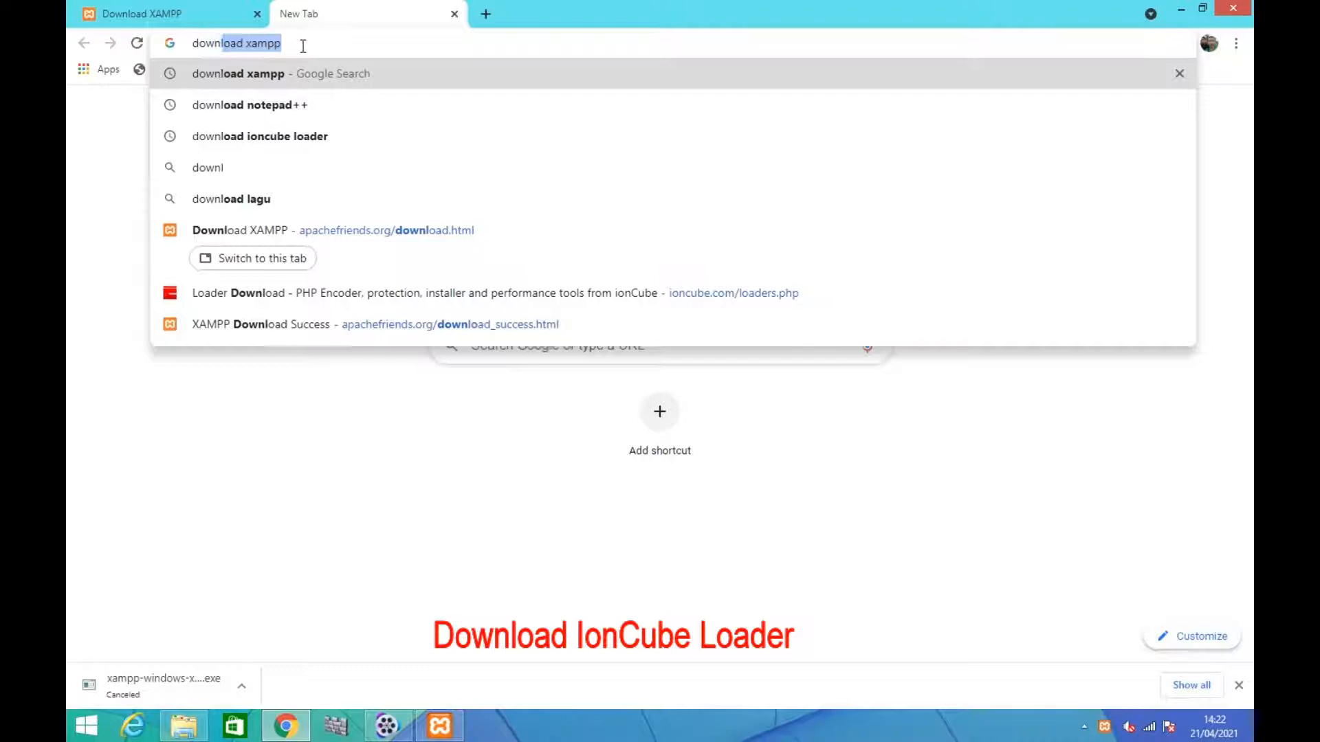
type("oncube")
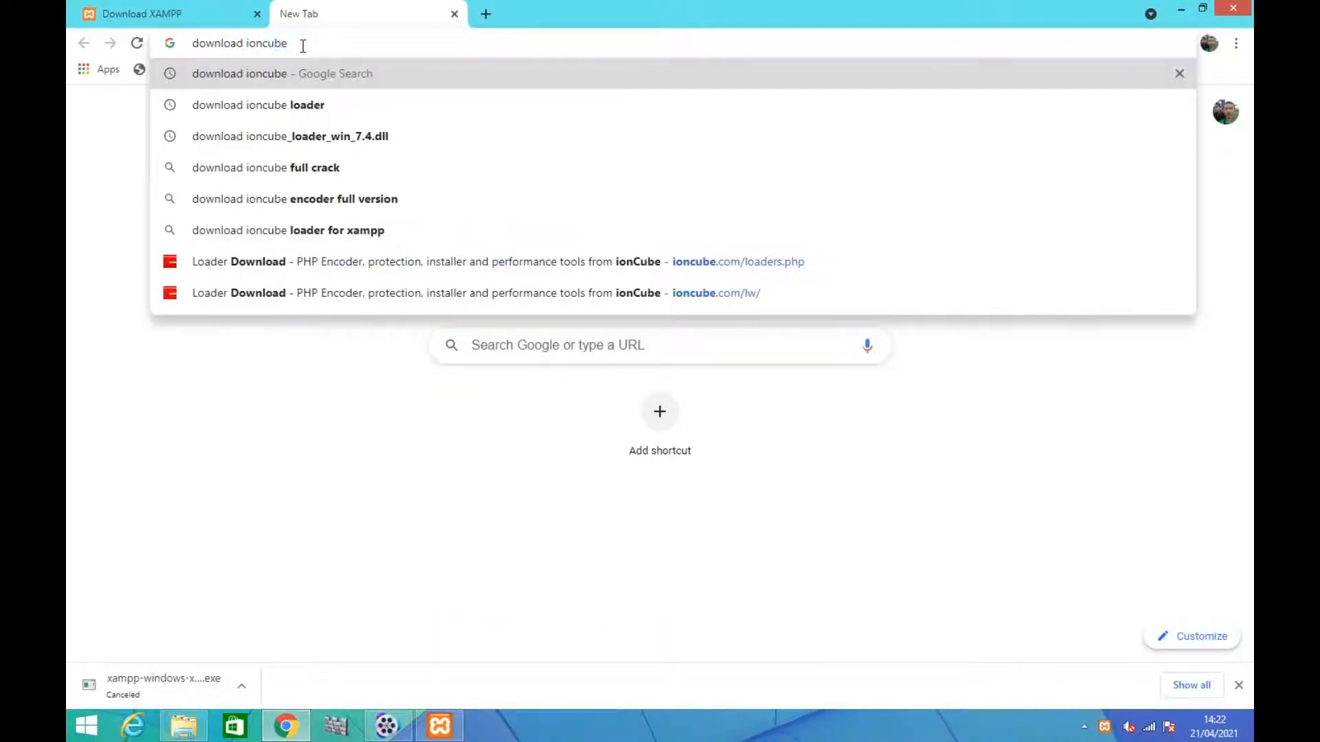
key("Down")
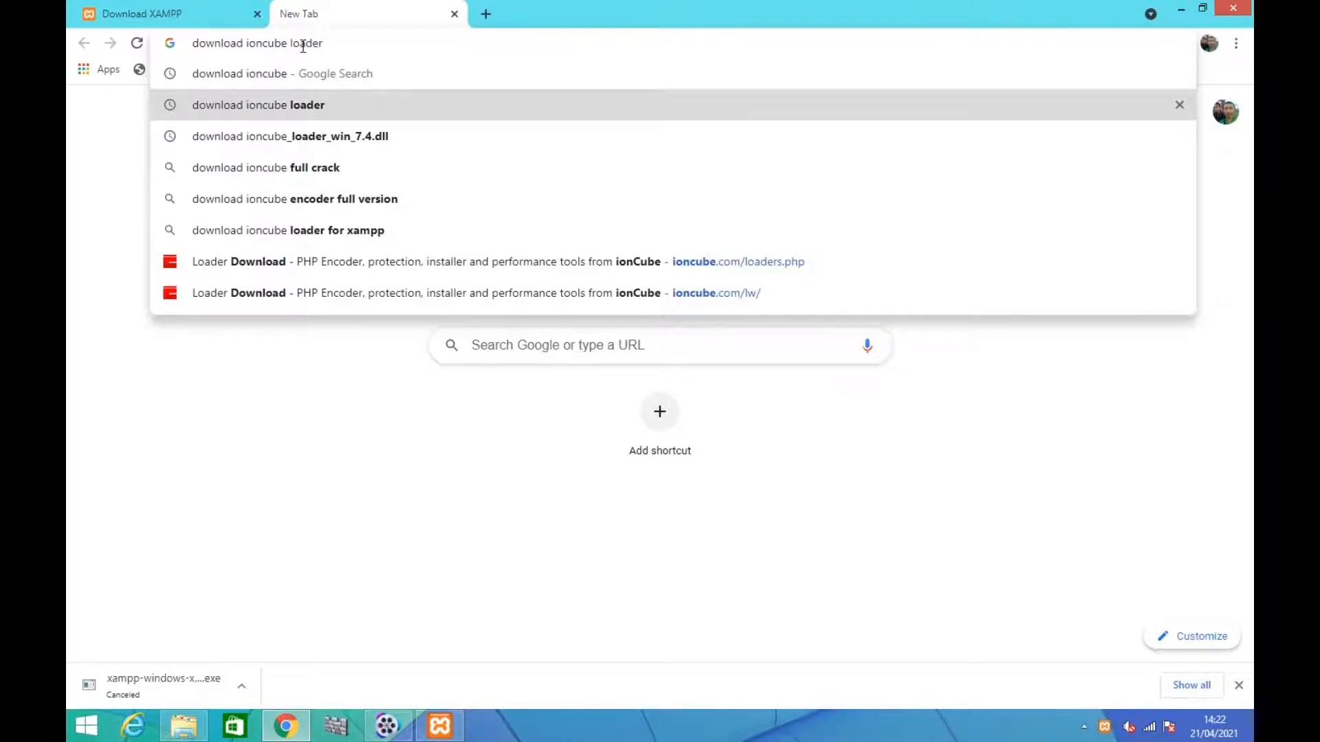
key("Return")
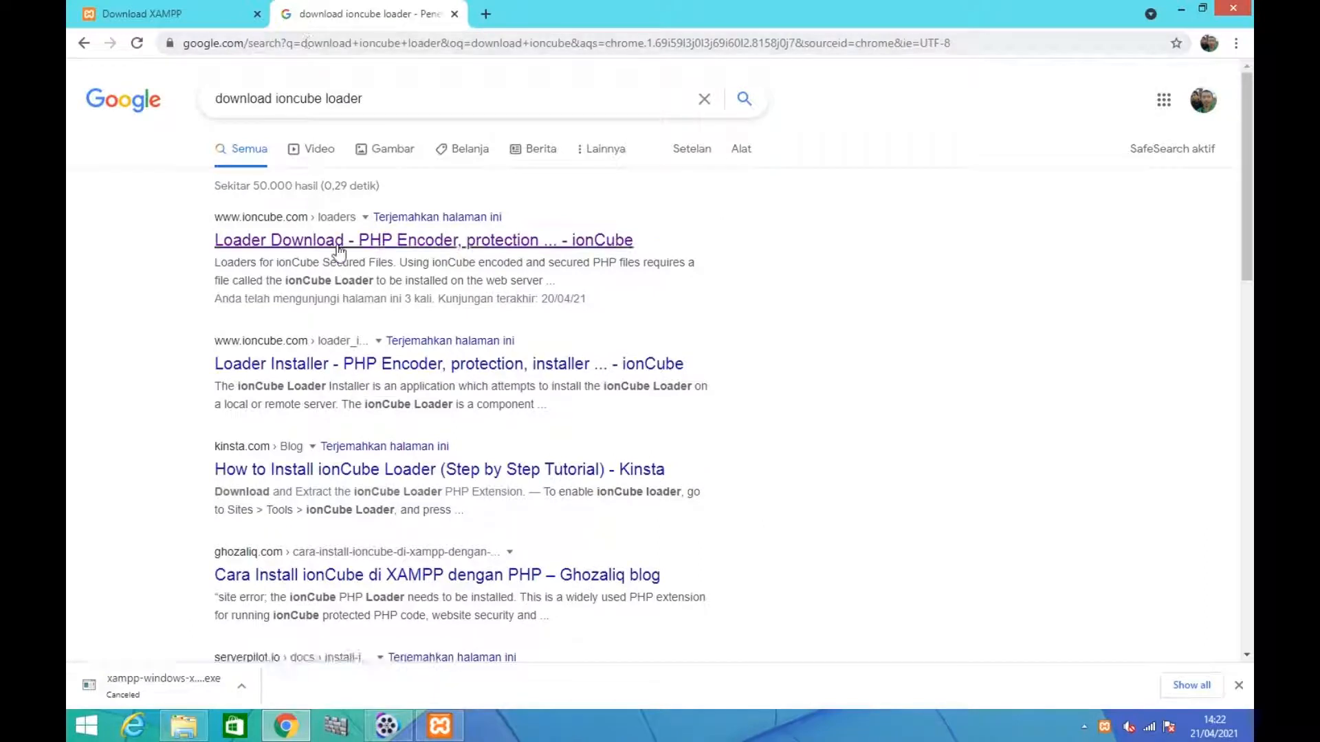
left_click(293, 246)
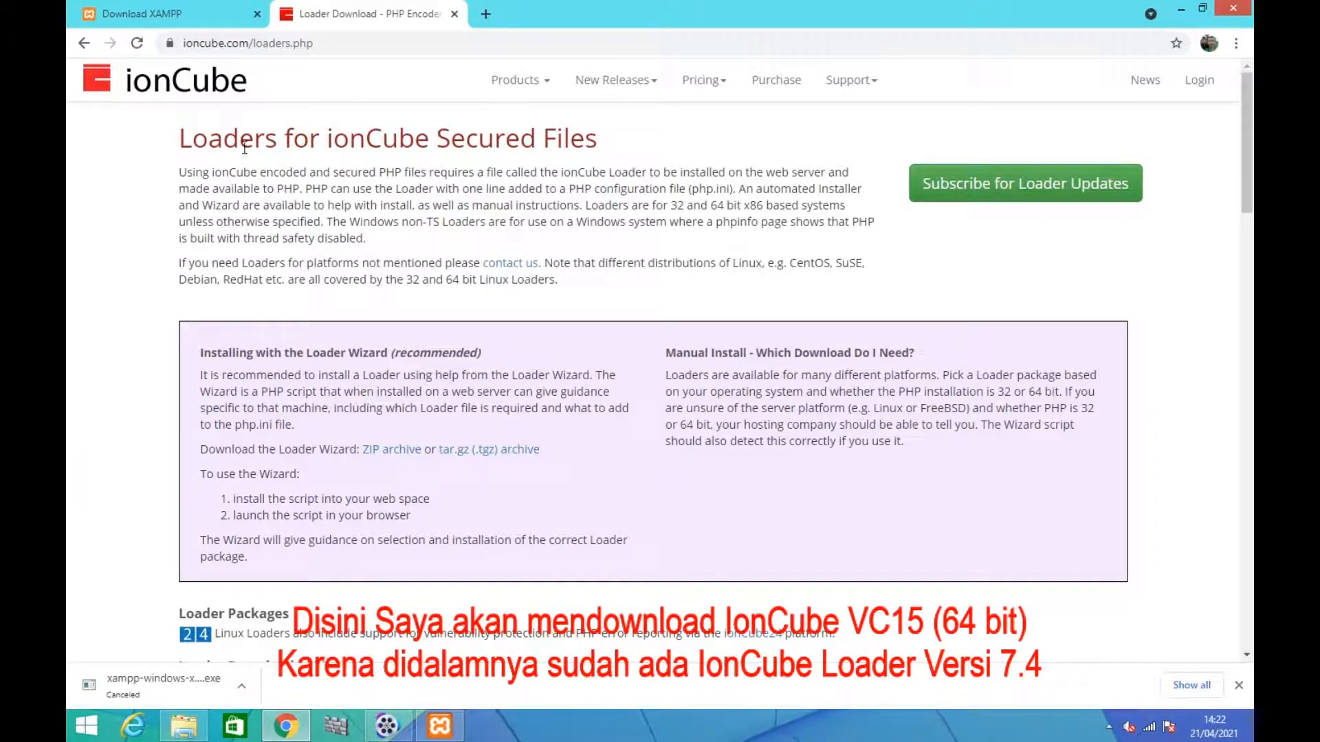
Download the zip package of the Windows VC15 (64 bits) ionCube Loader, declining update notifications, and close the download notice
scroll(495, 285, "down", 3)
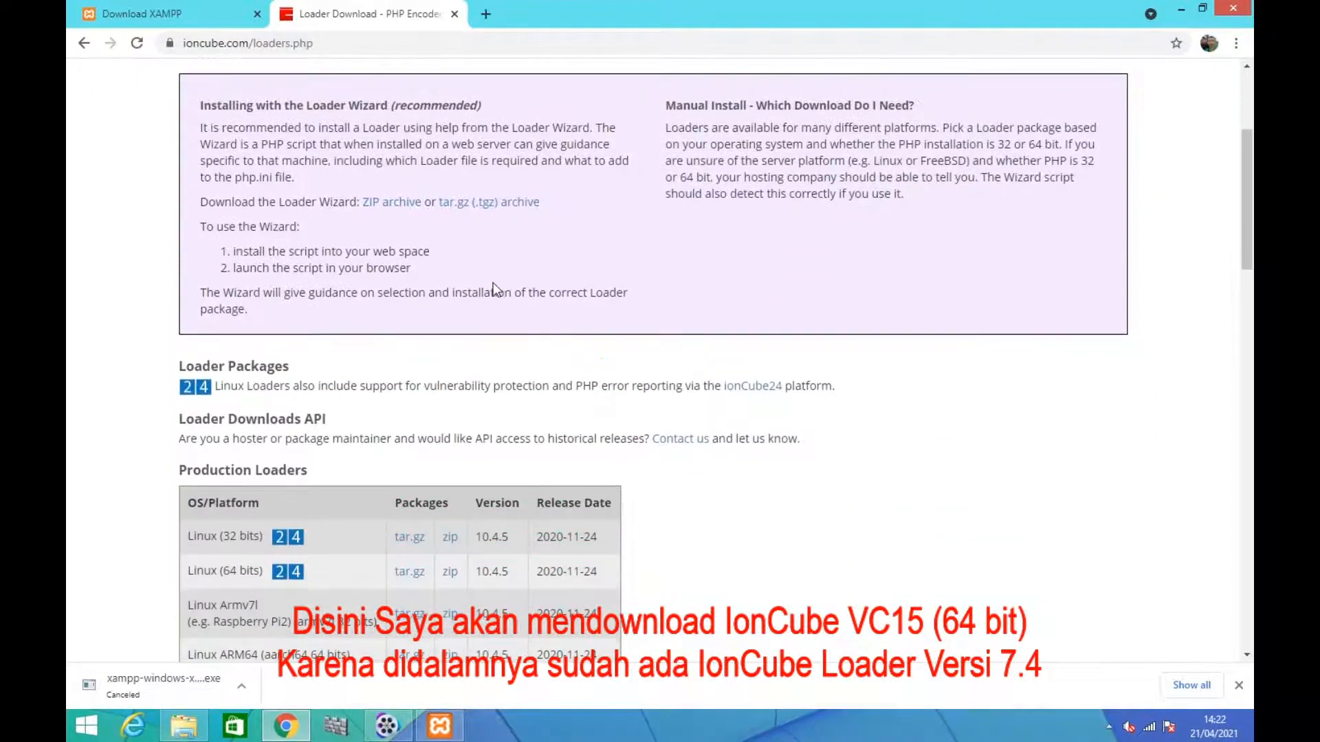
scroll(495, 285, "down", 3)
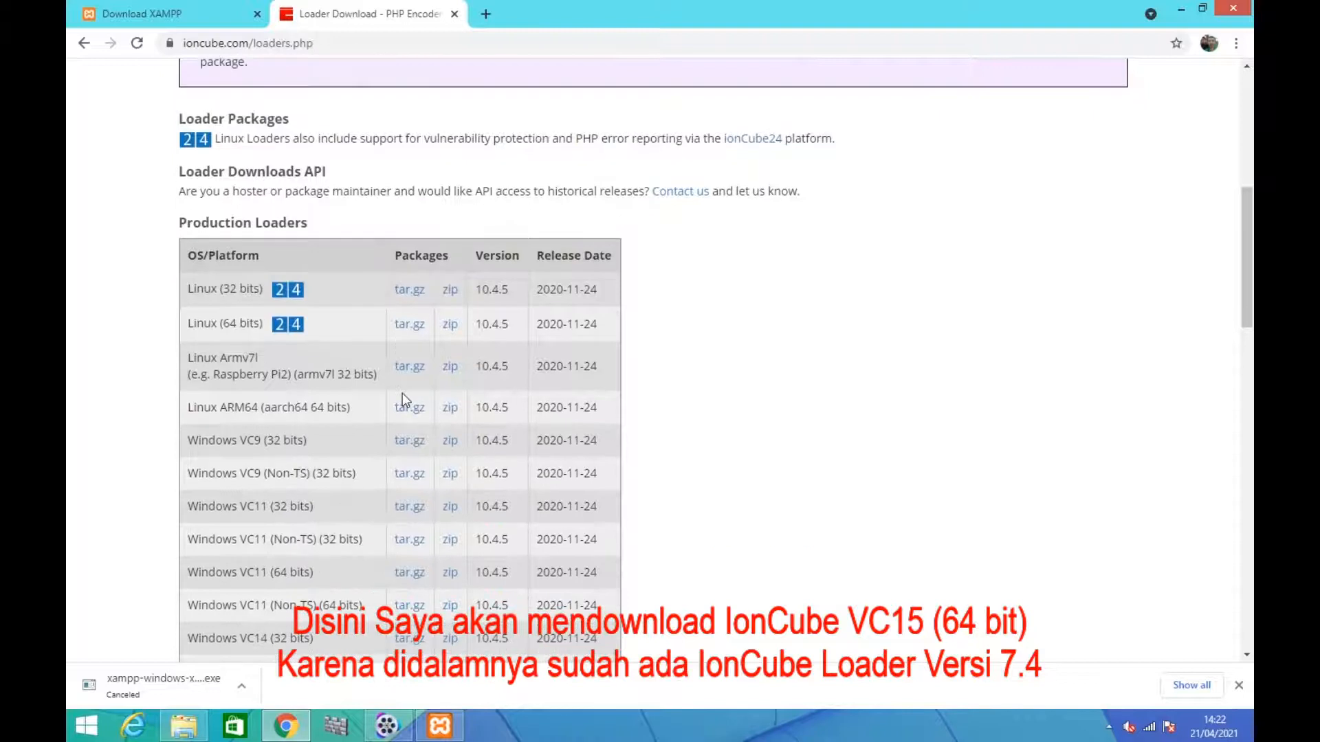
scroll(402, 399, "down", 2)
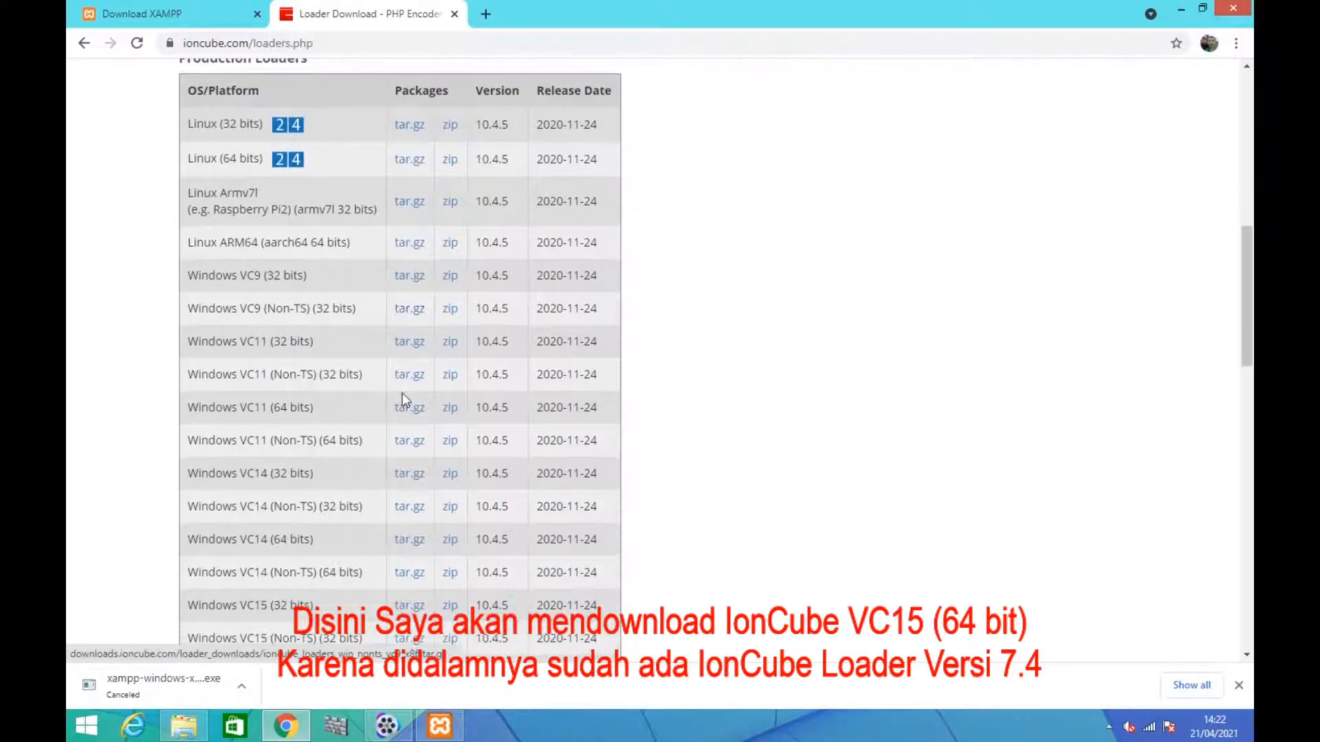
scroll(402, 399, "down", 1)
scroll(402, 398, "down", 1)
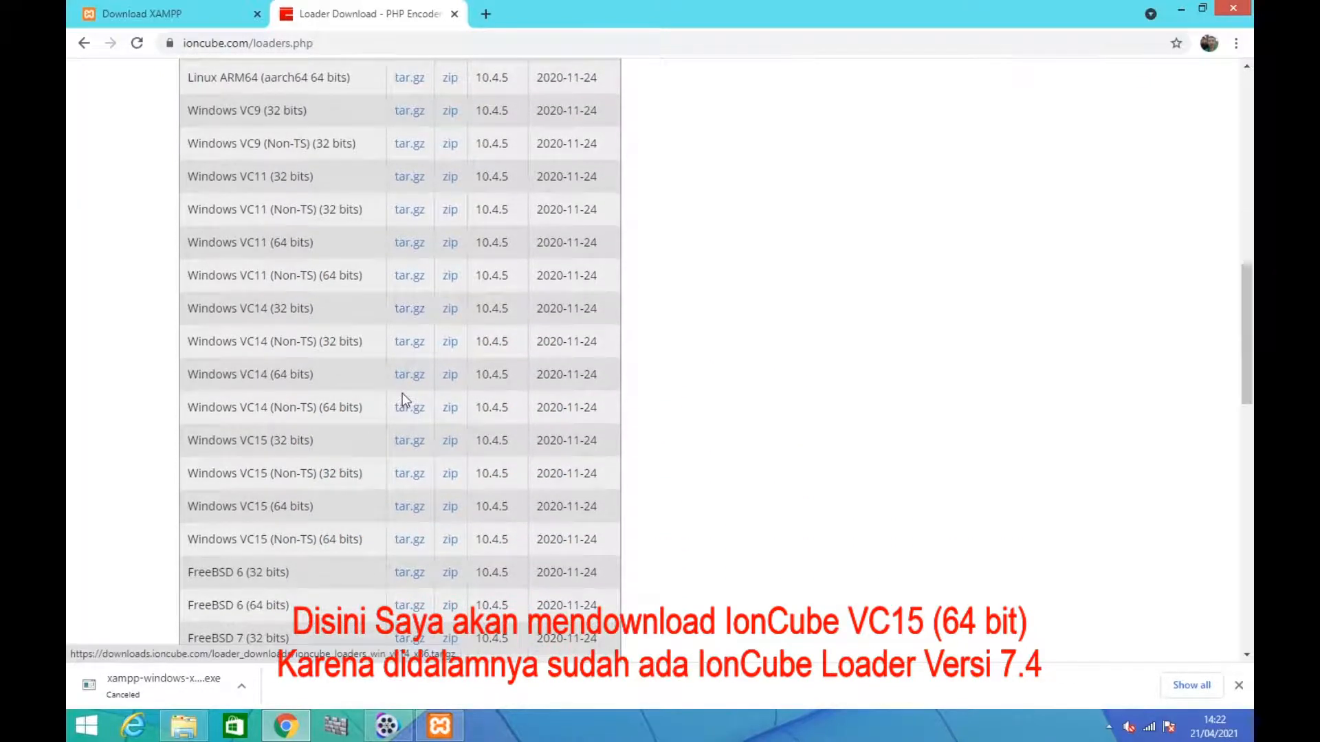
scroll(402, 393, "down", 1)
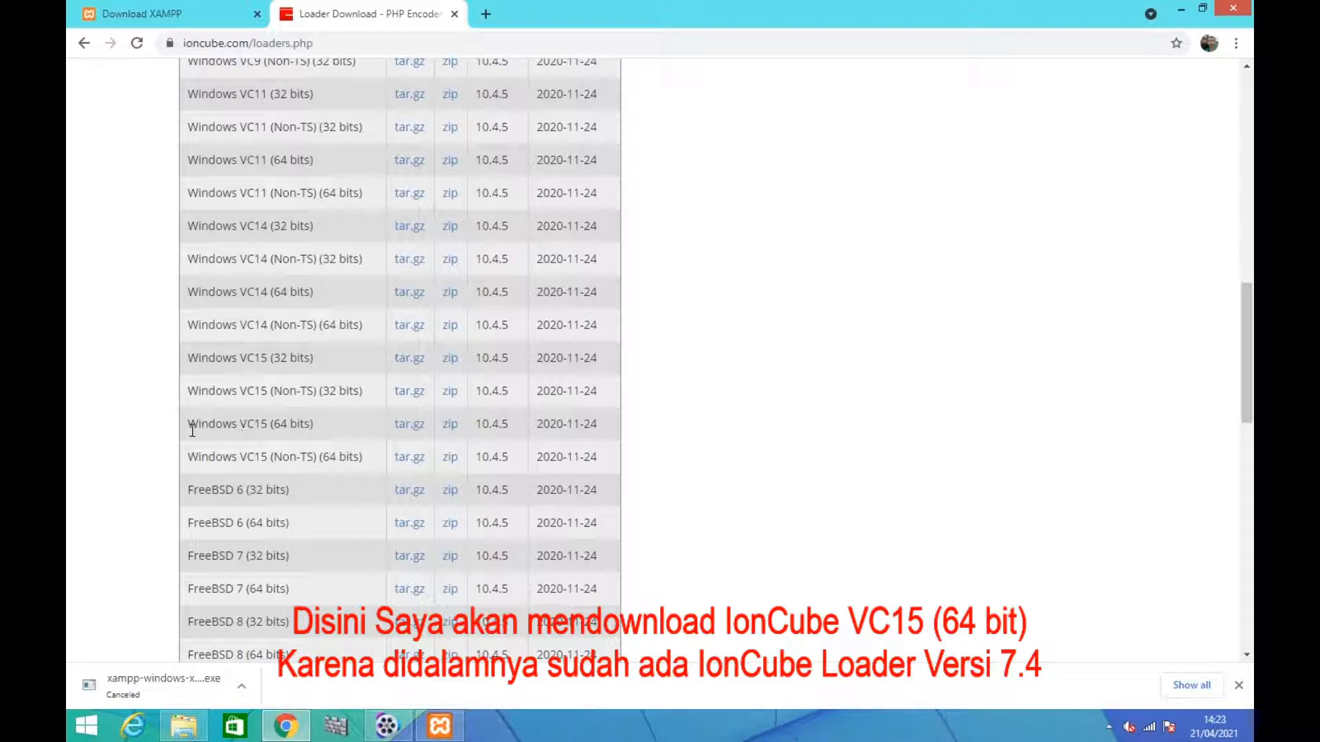
left_click(451, 425)
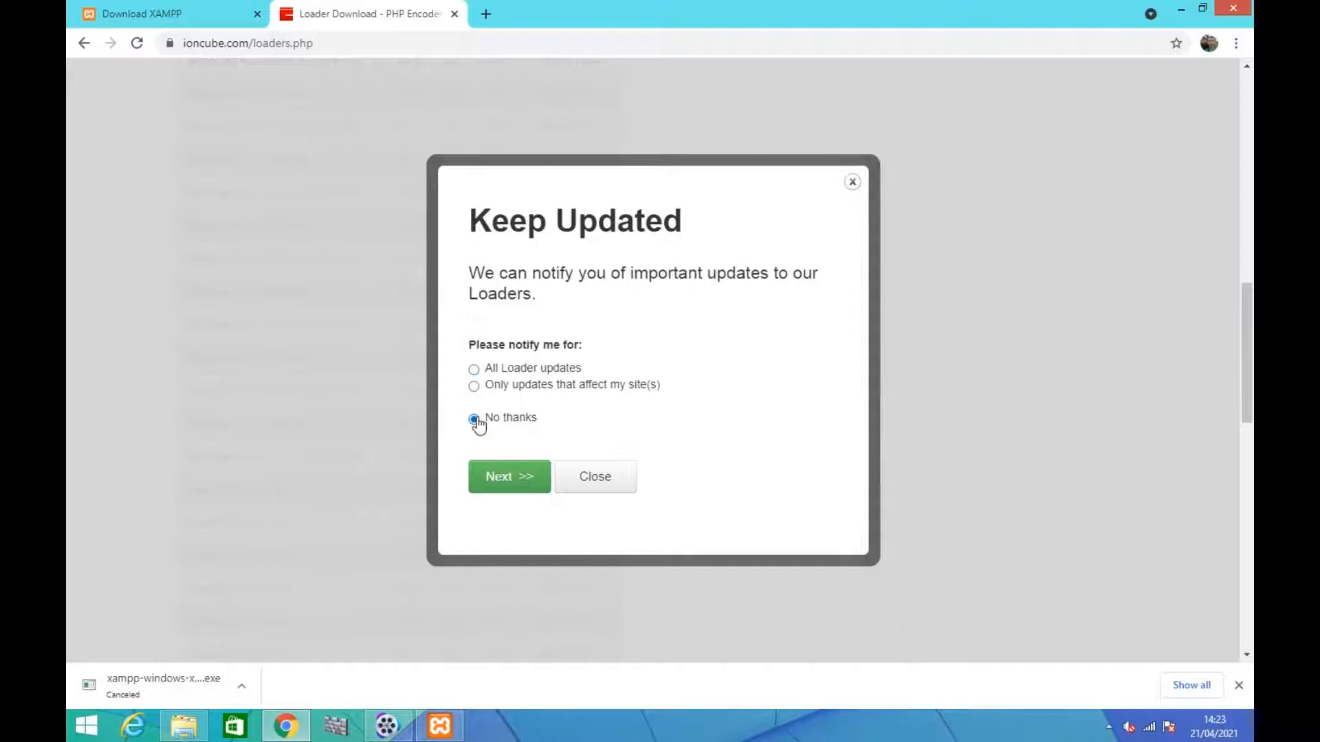
left_click(518, 472)
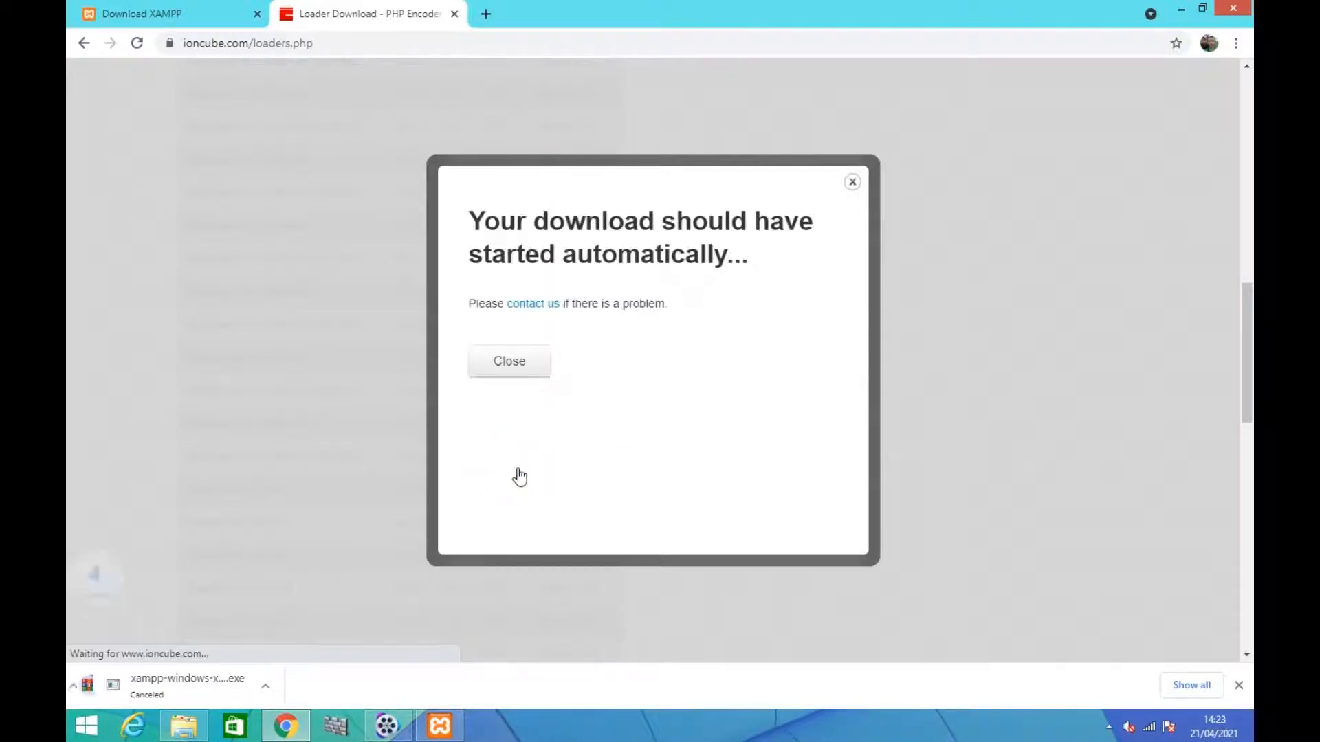
left_click(519, 369)
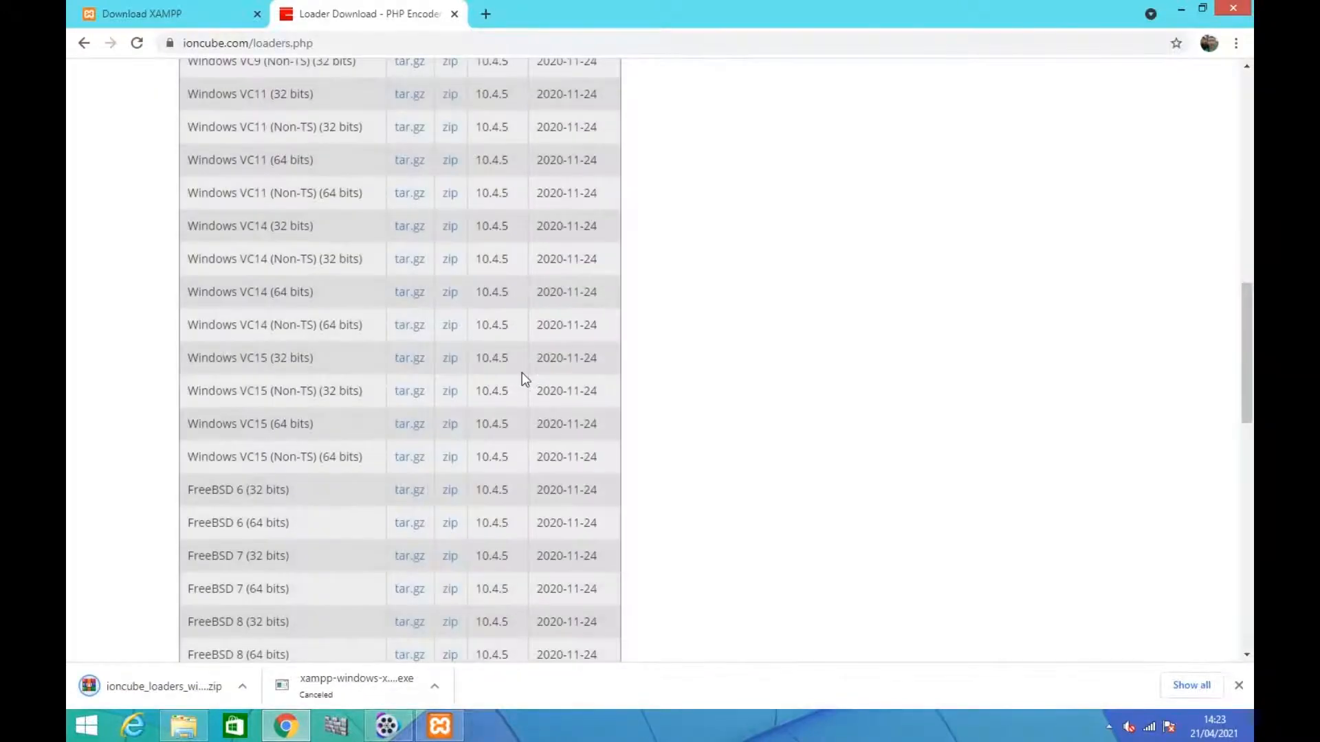
Show the downloaded ionCube Loader zip in its folder, open it in WinRAR and dismiss the blank WinRAR popup
left_click(253, 687)
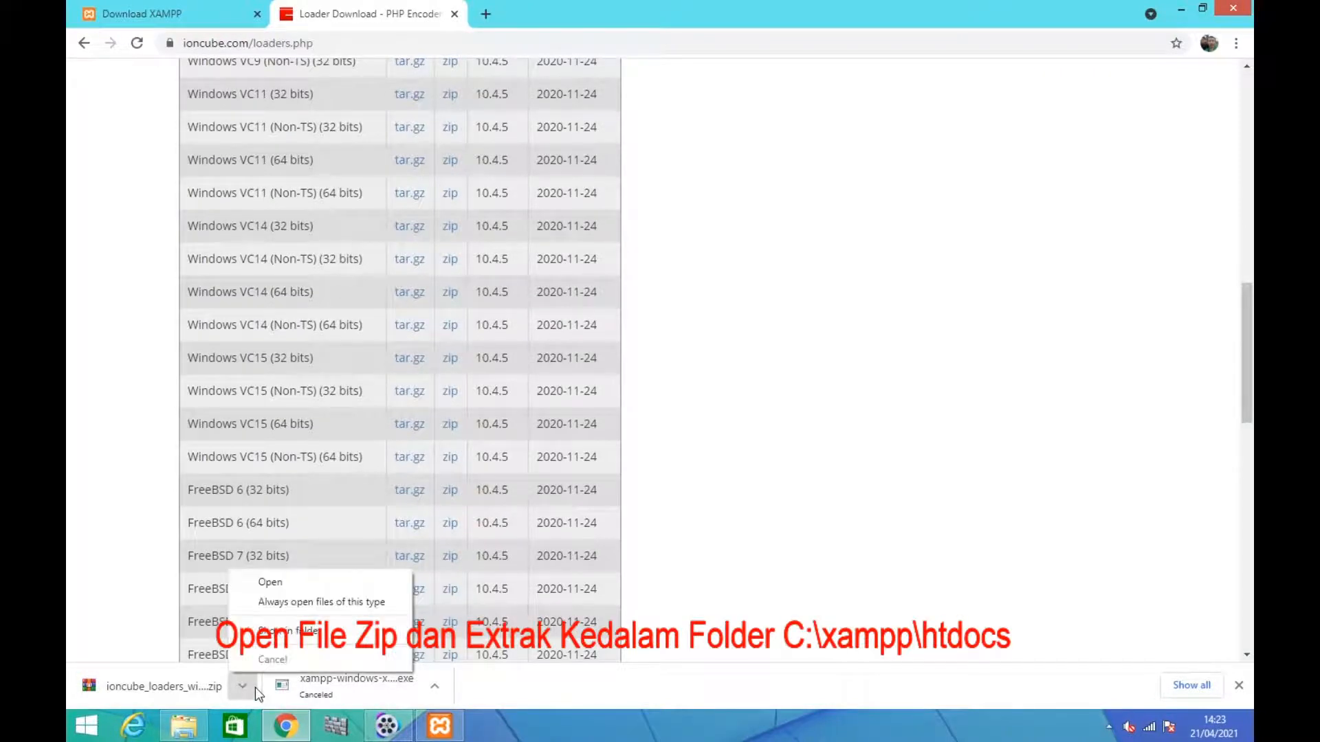
left_click(287, 638)
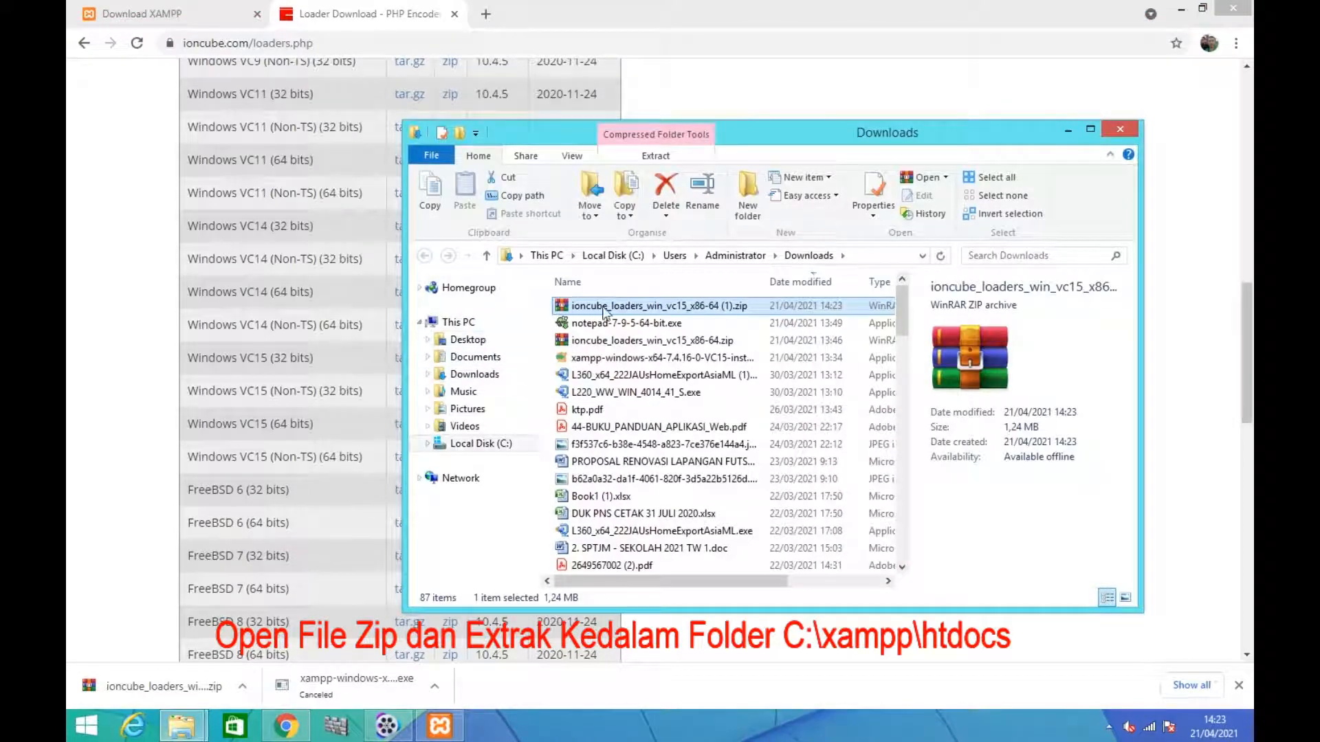
double_click(596, 307)
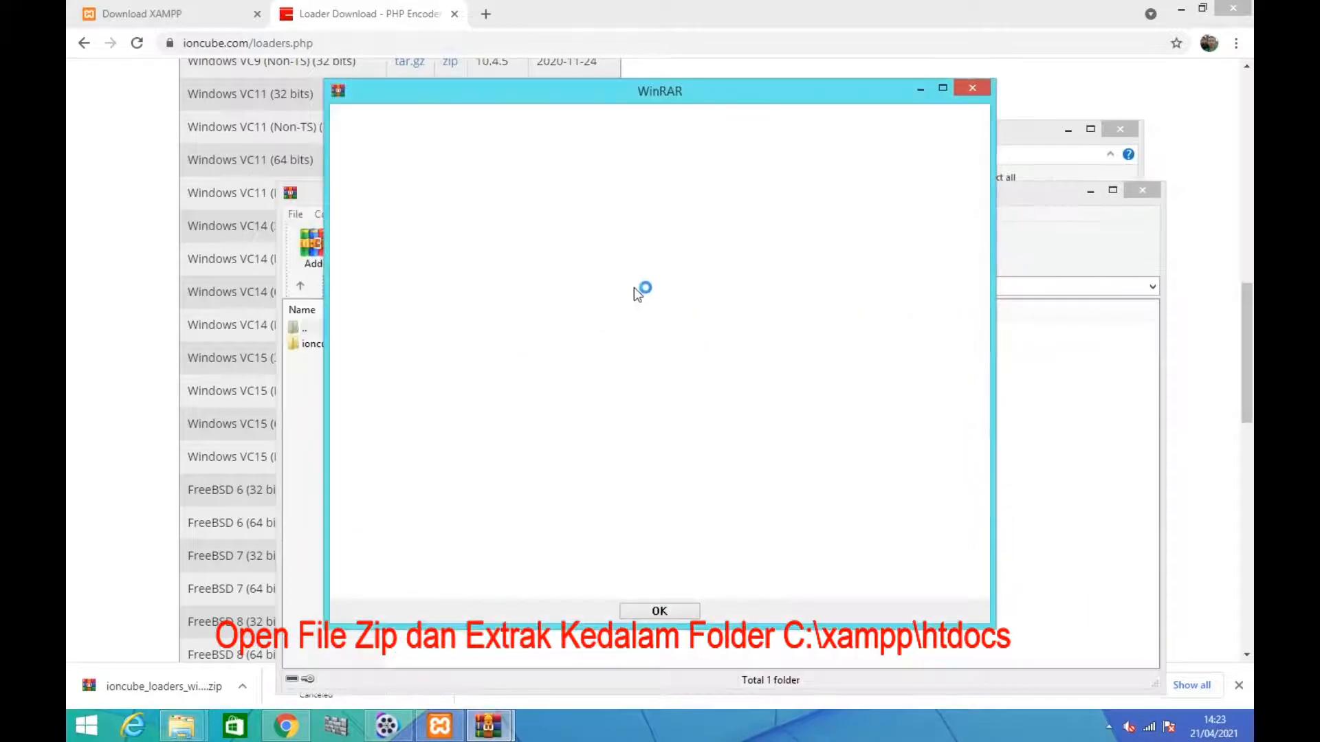
left_click(969, 88)
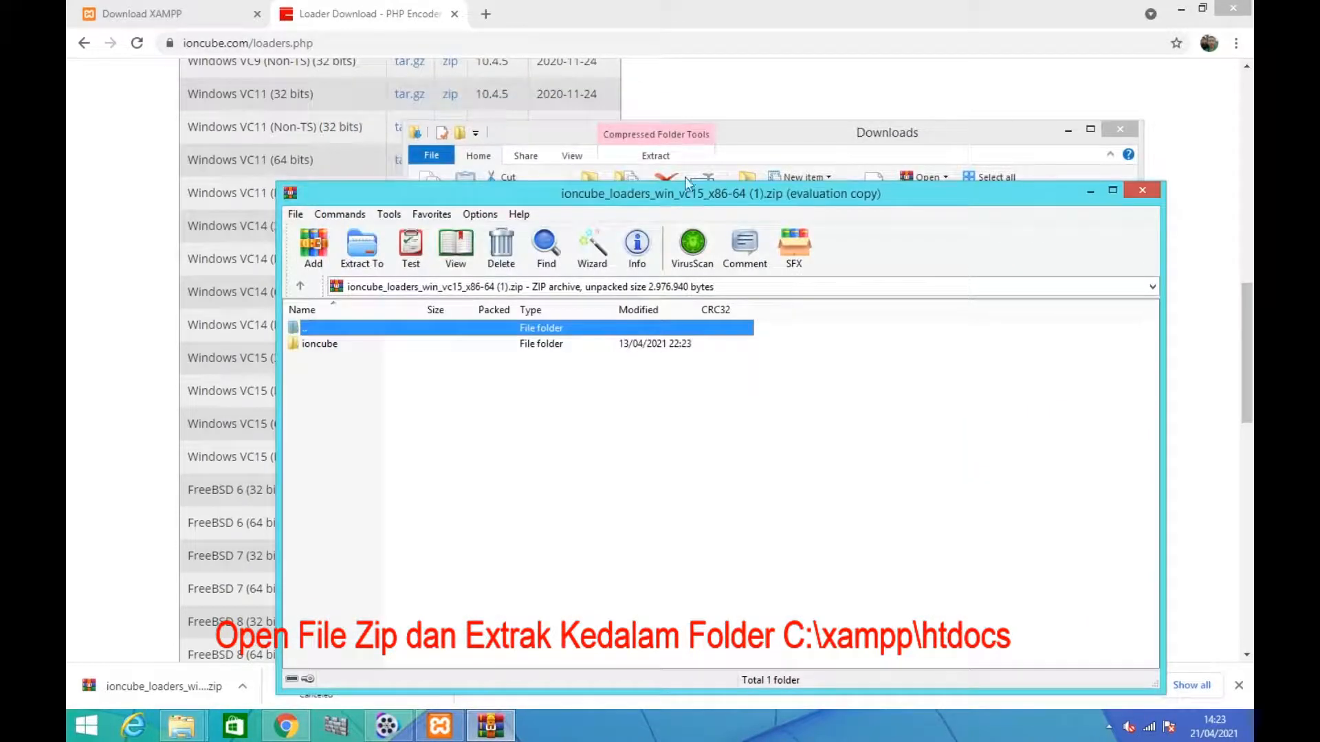
Extract the ioncube folder from the archive to C:\xampp\htdocs and close the archive
right_click(315, 345)
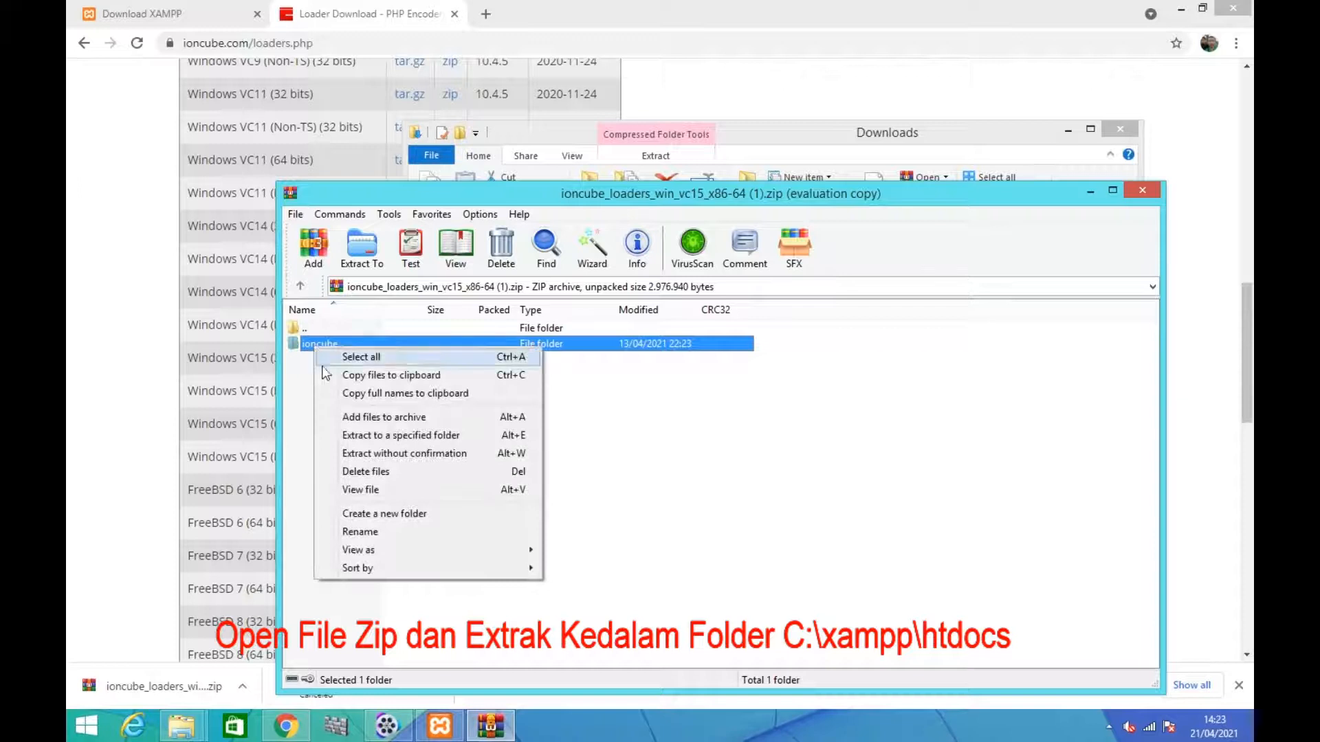
left_click(368, 435)
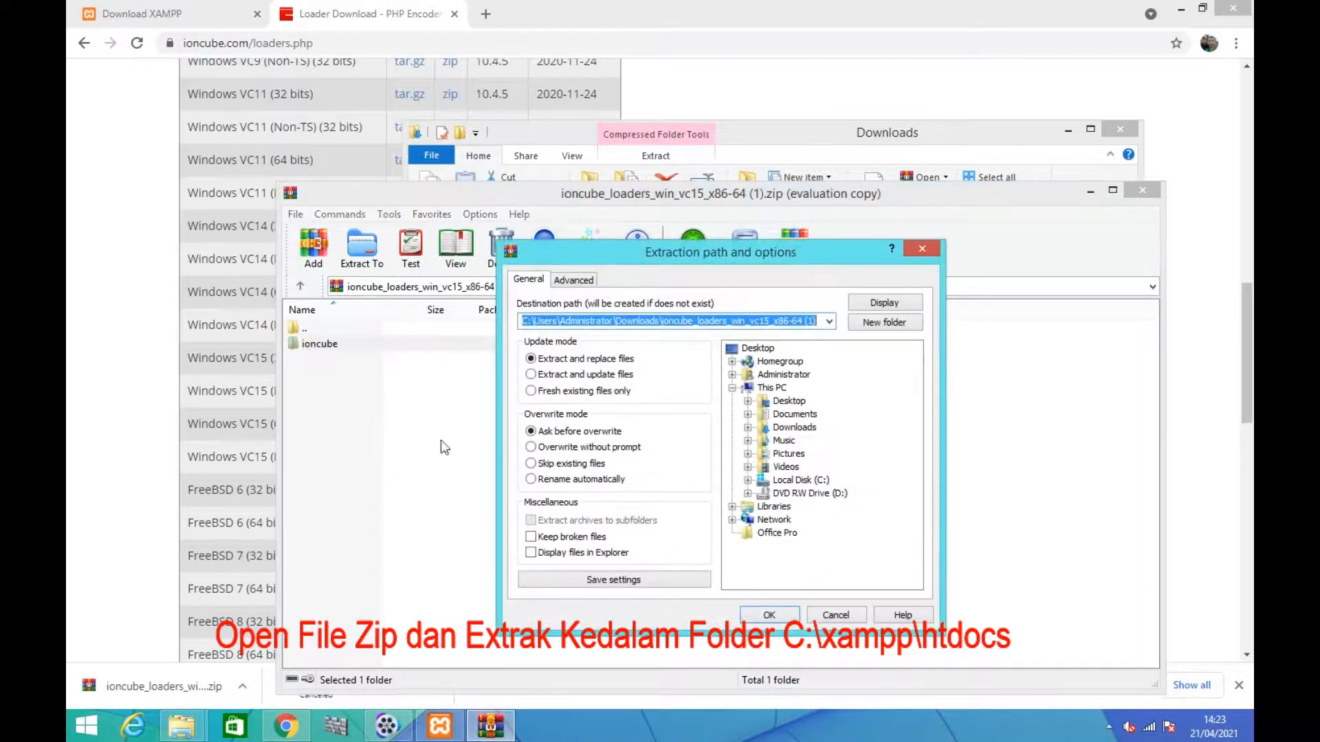
left_click(799, 481)
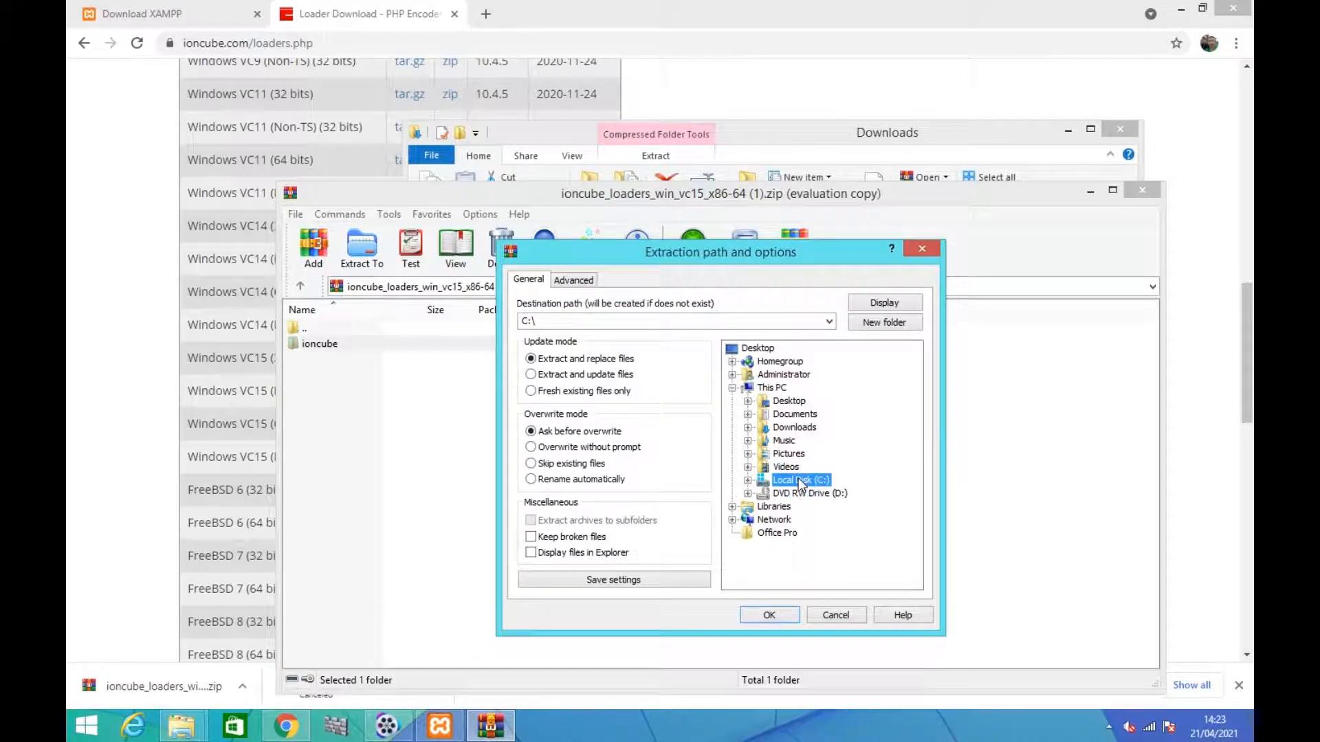
double_click(800, 482)
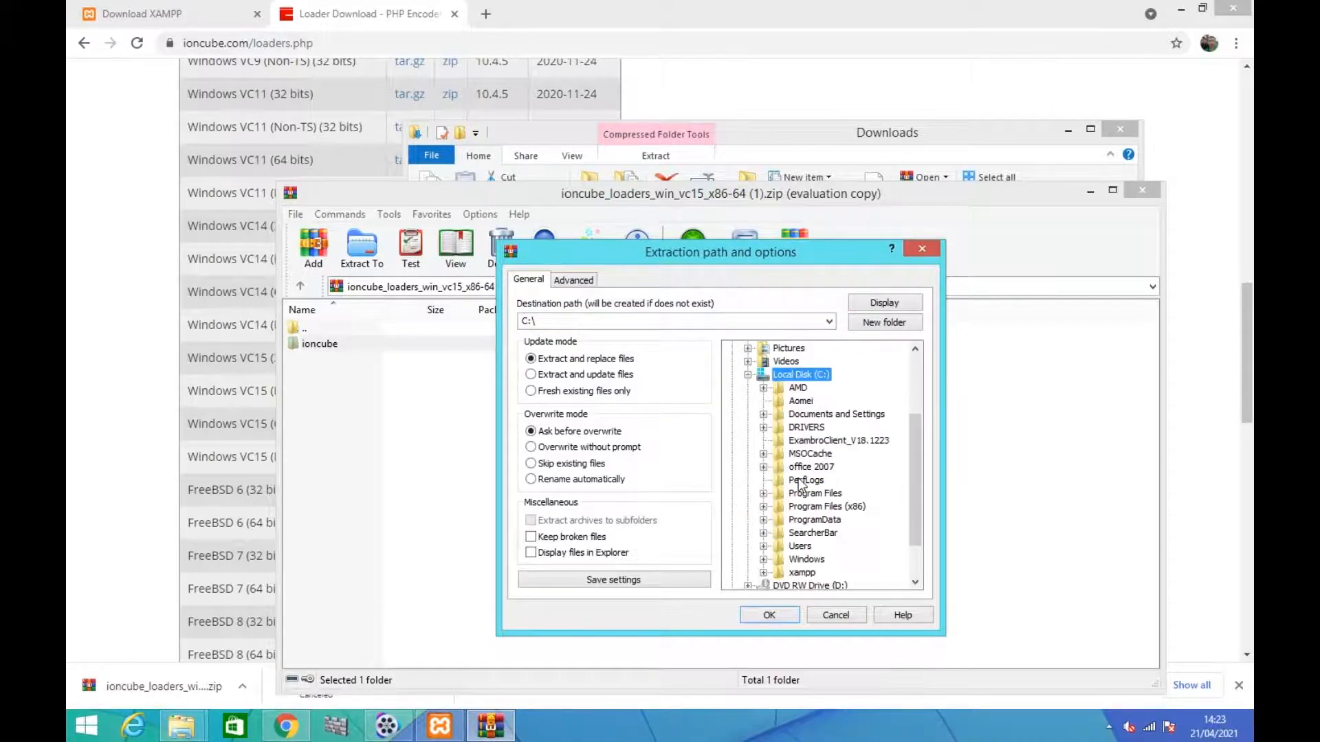
double_click(800, 574)
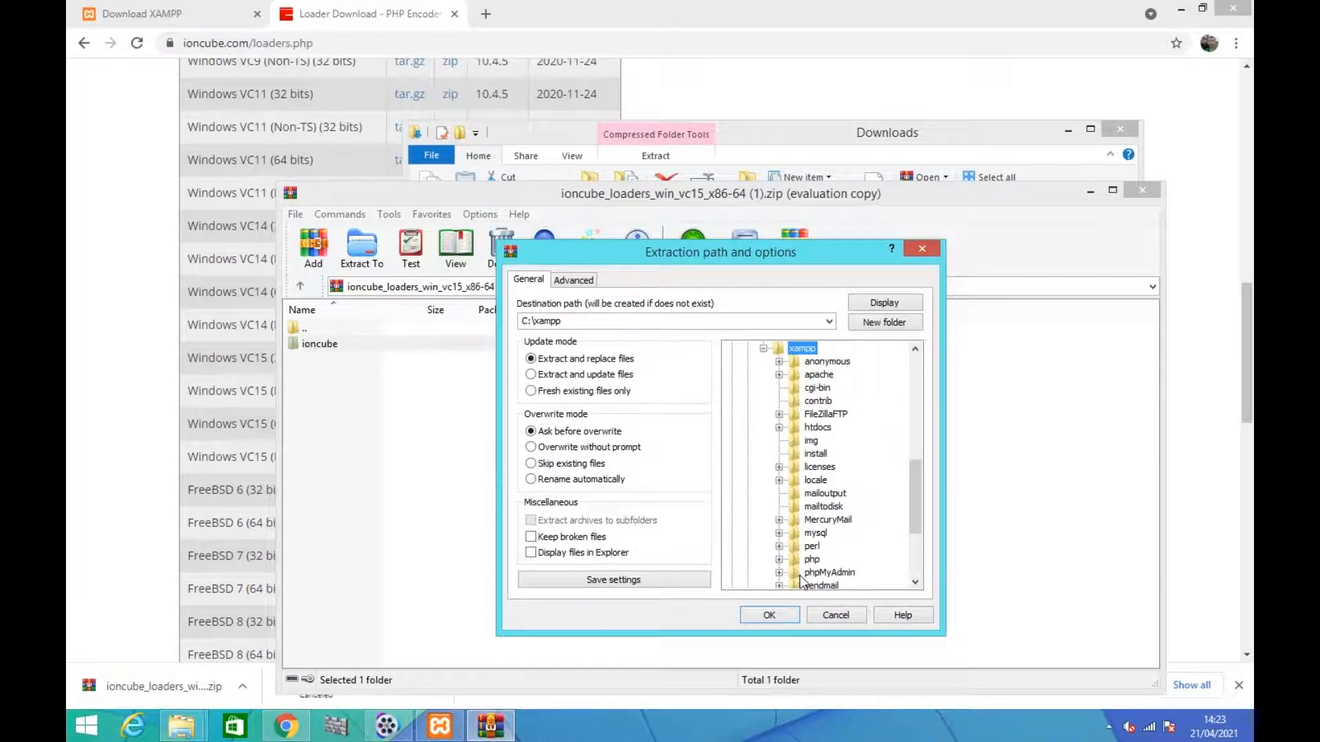
left_click(810, 429)
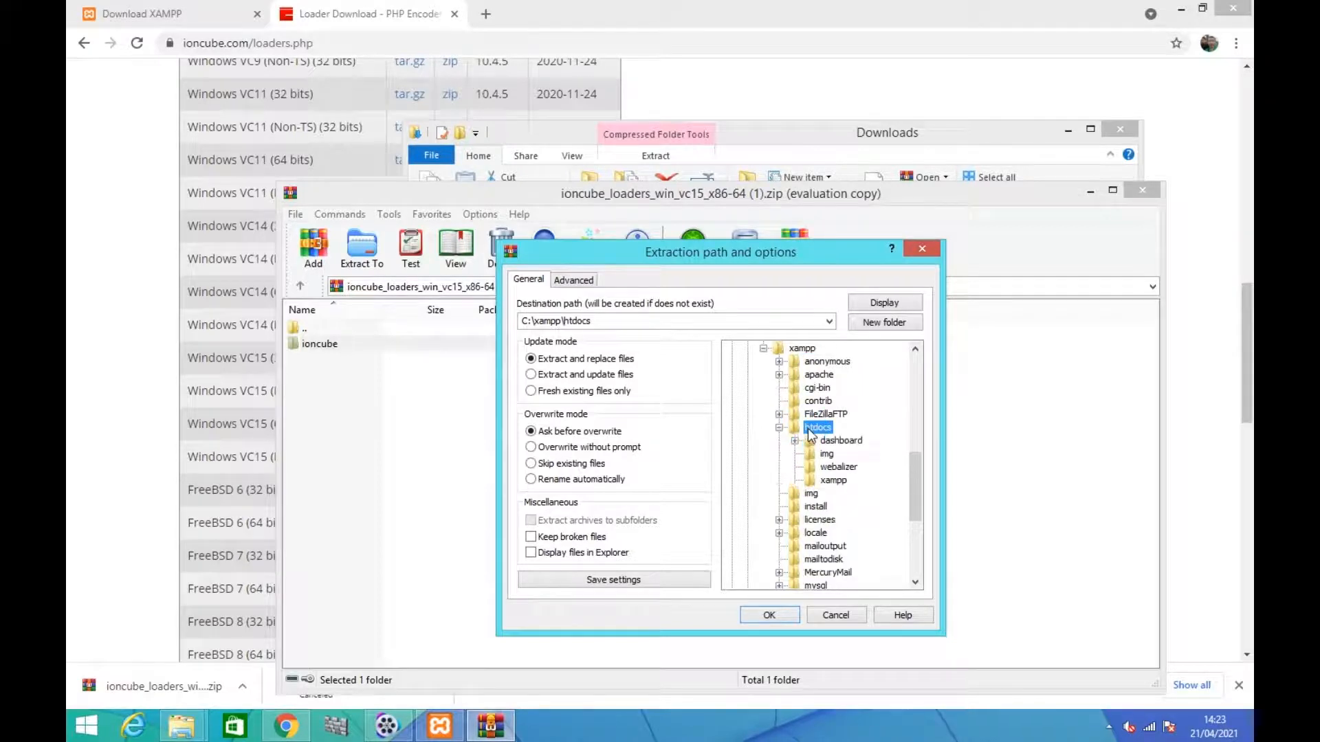
left_click(768, 615)
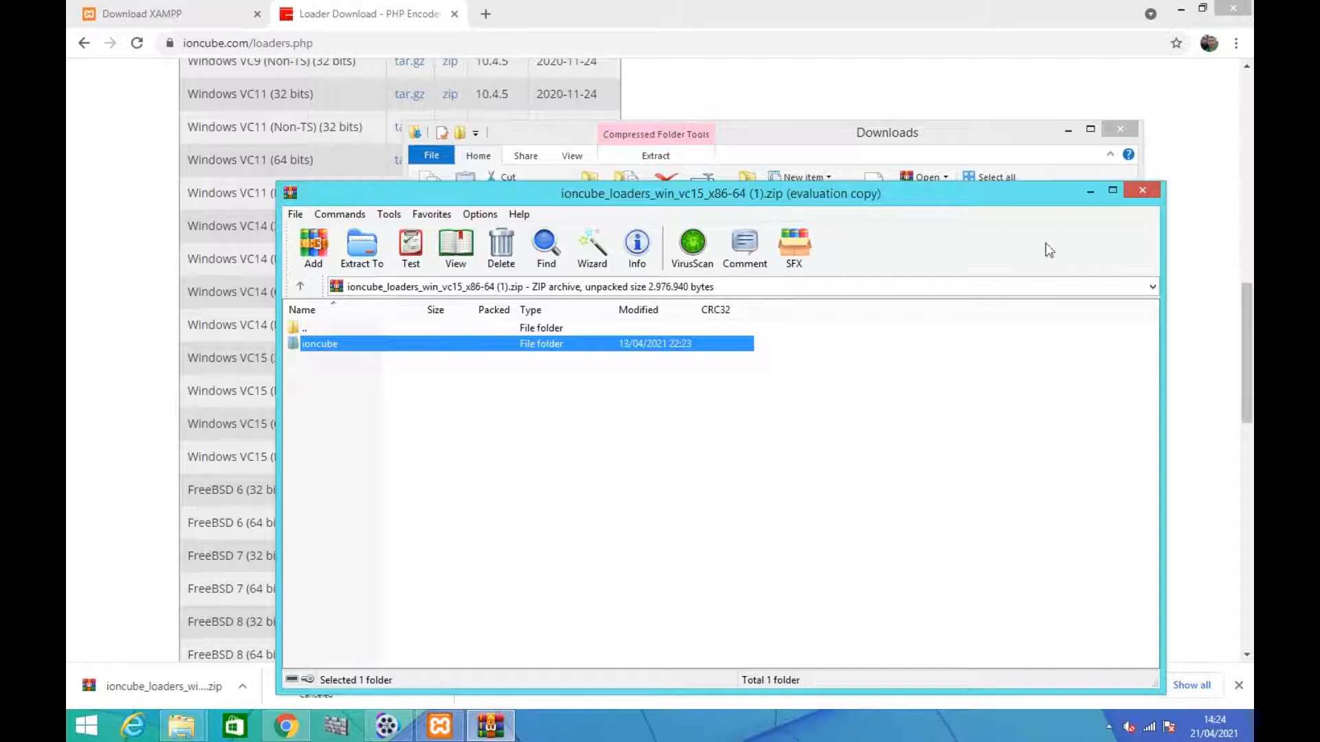
left_click(1142, 190)
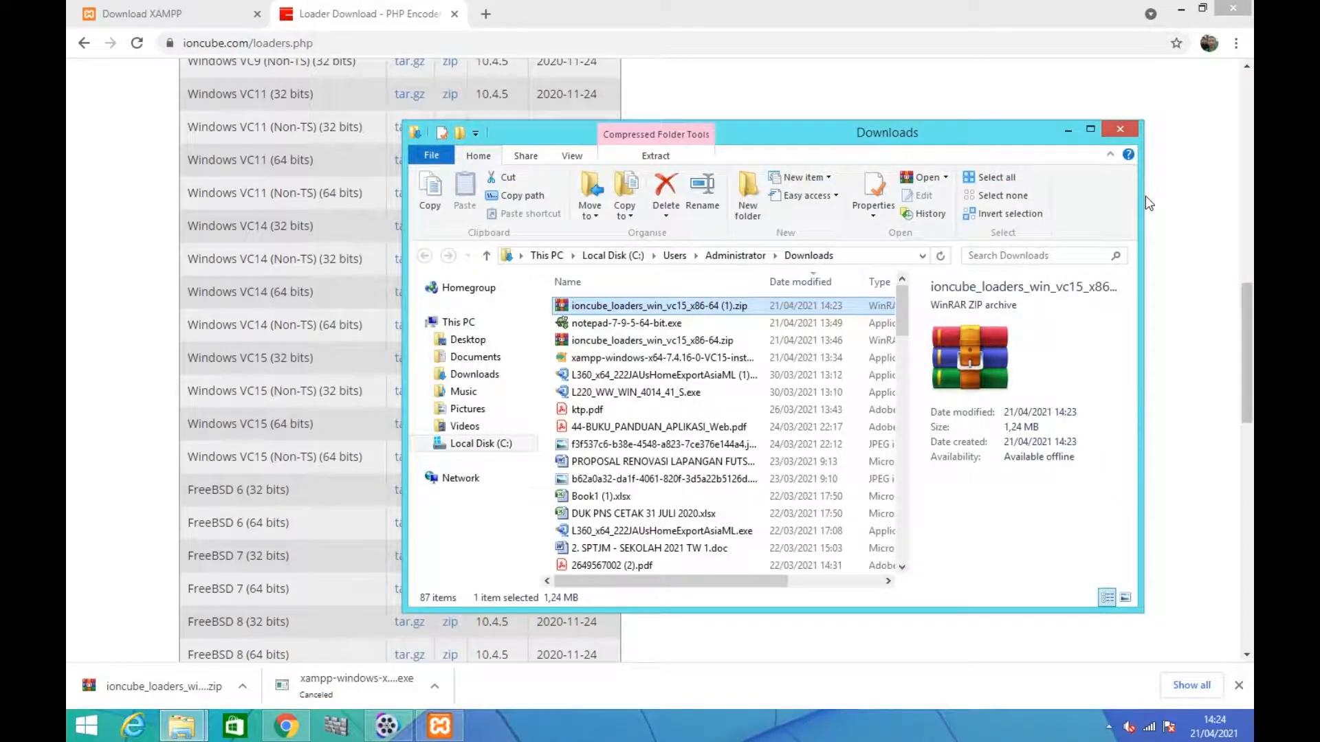
Bring up the other File Explorer window and go to the C:\xampp\htdocs folder
left_click(183, 726)
left_click(196, 698)
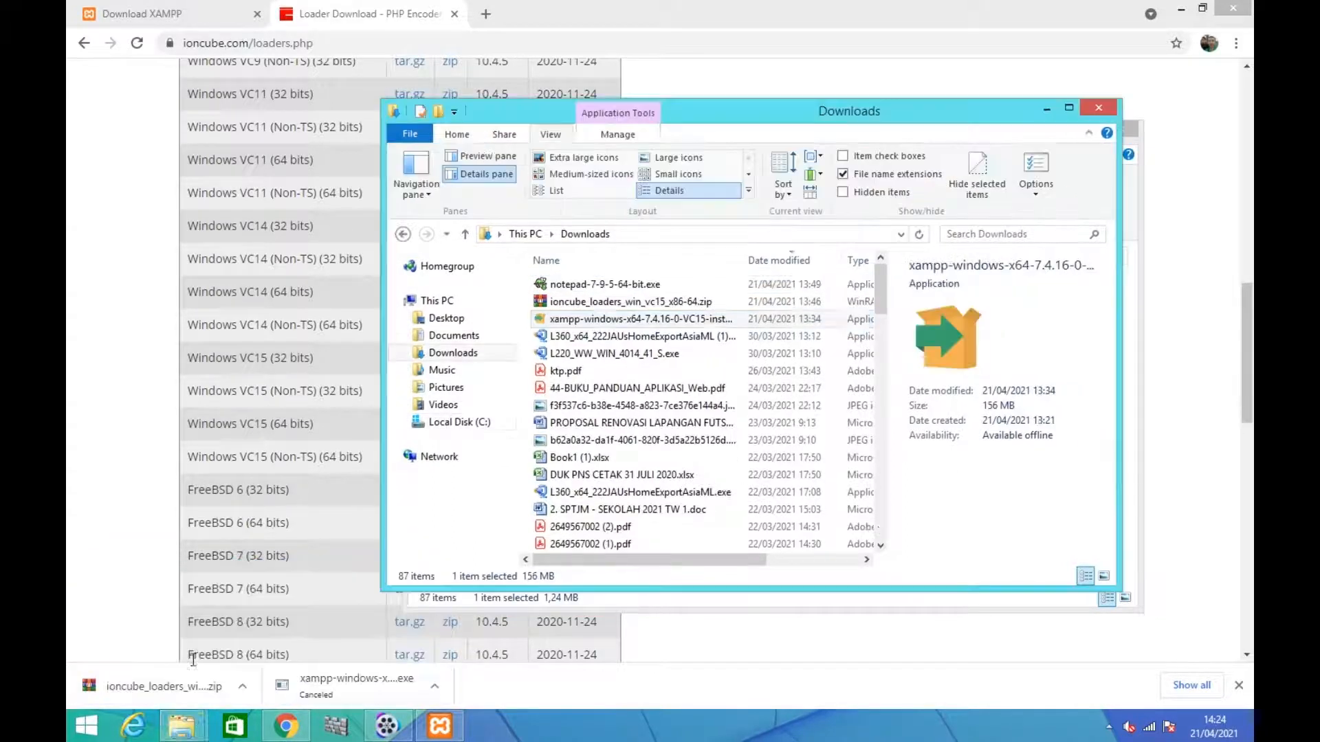
left_click(458, 423)
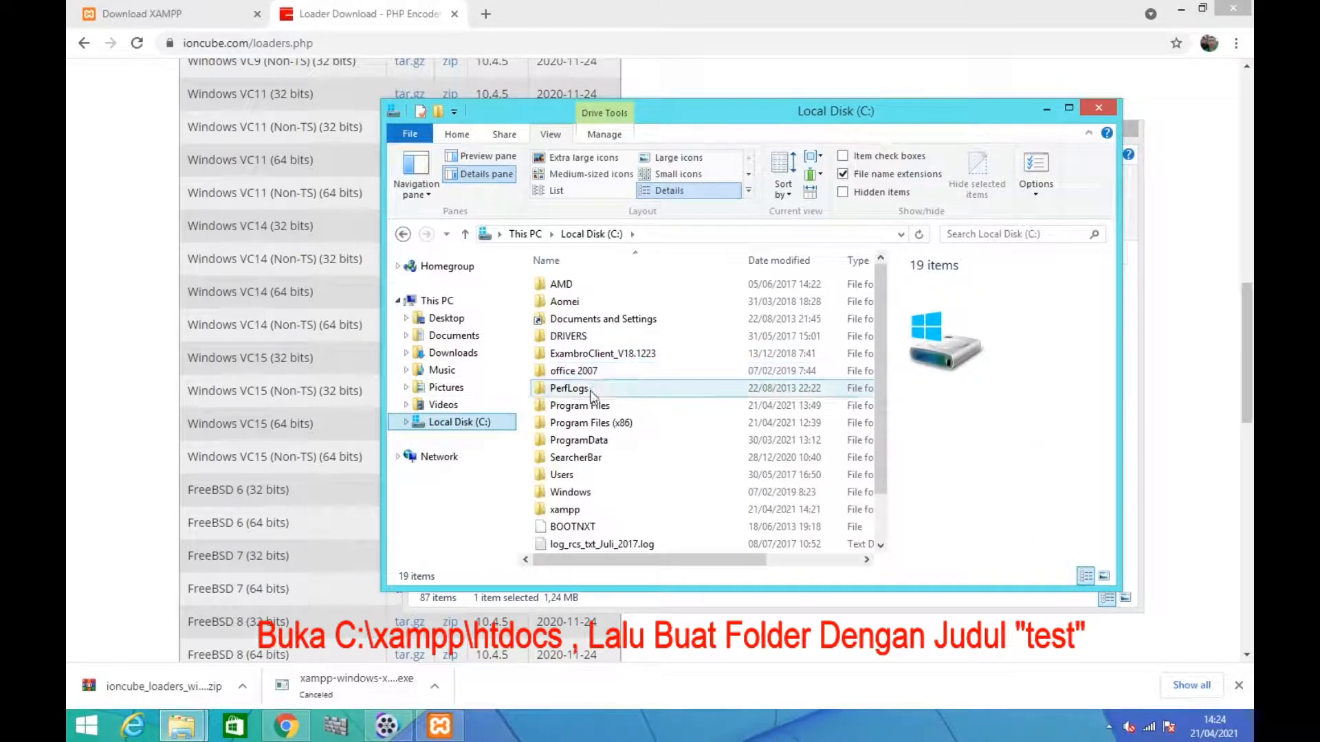
left_click(582, 509)
double_click(582, 509)
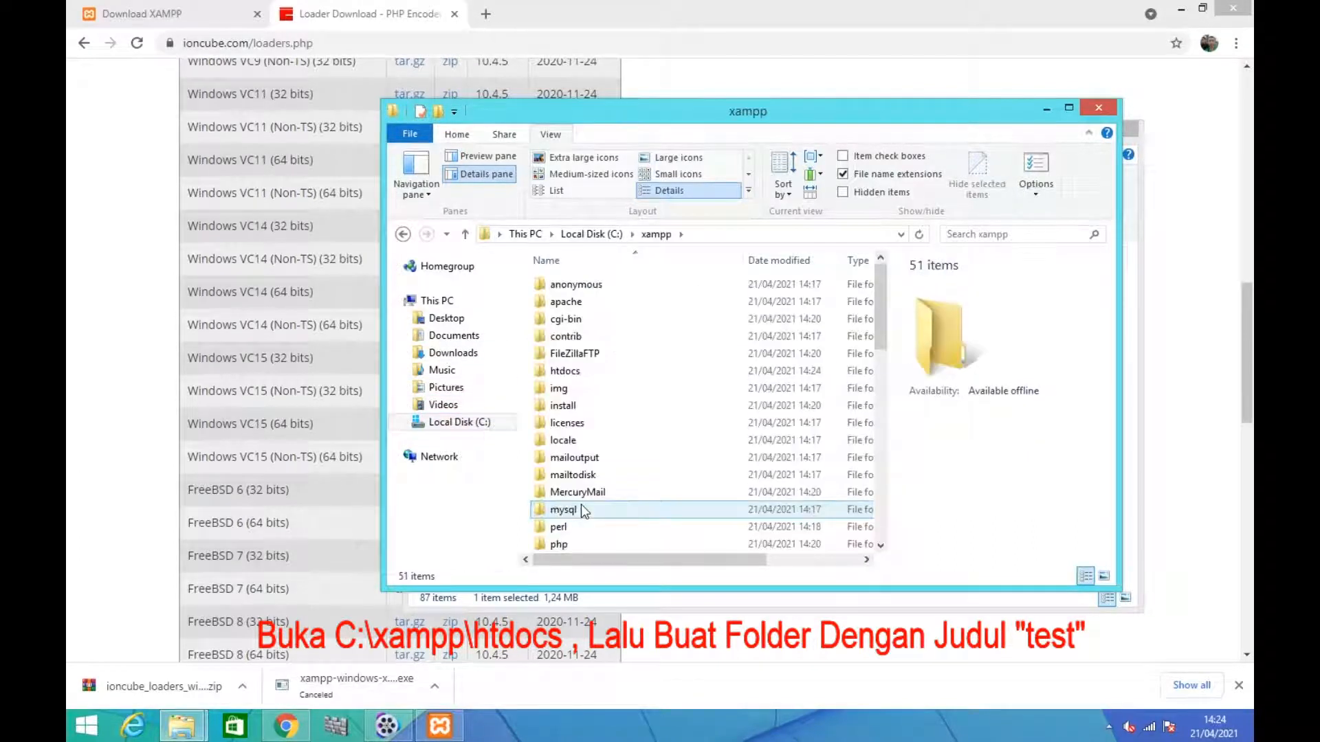
double_click(576, 372)
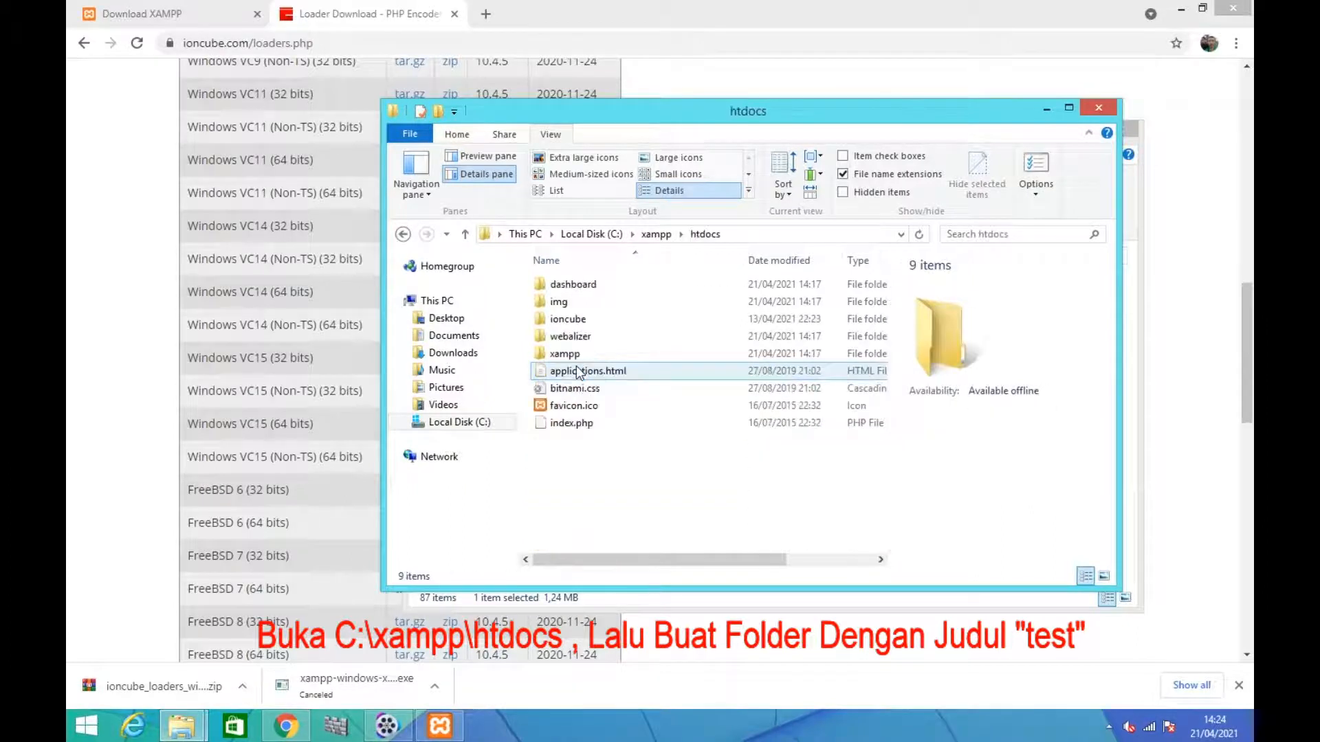
Create a new folder named test in htdocs
right_click(626, 471)
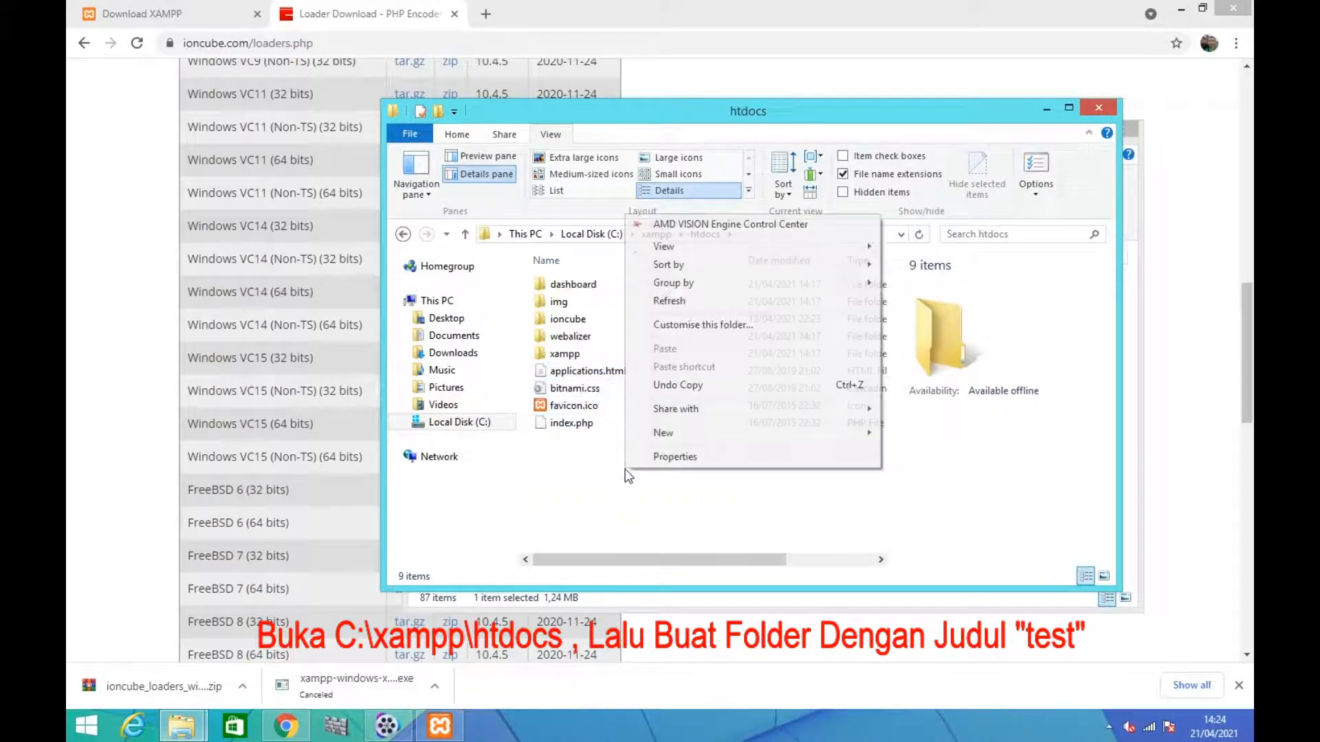
mouse_move(800, 440)
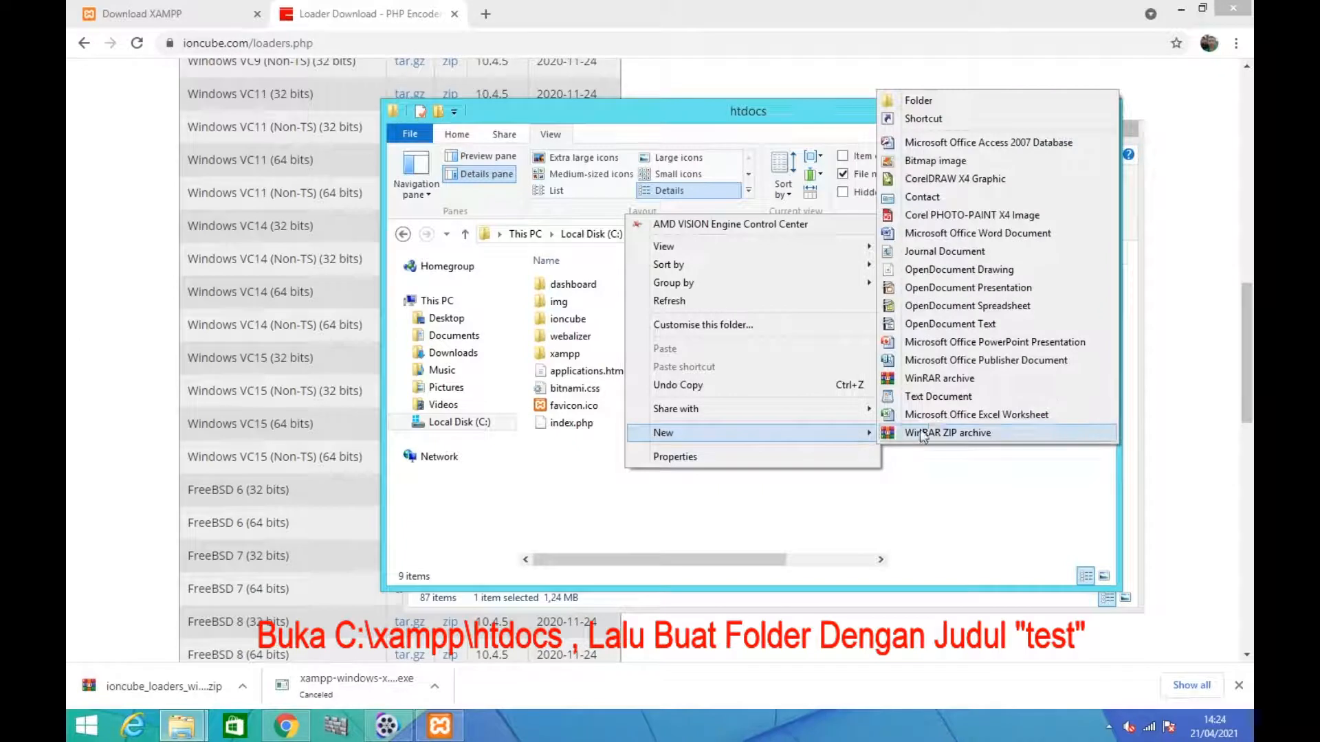
left_click(920, 101)
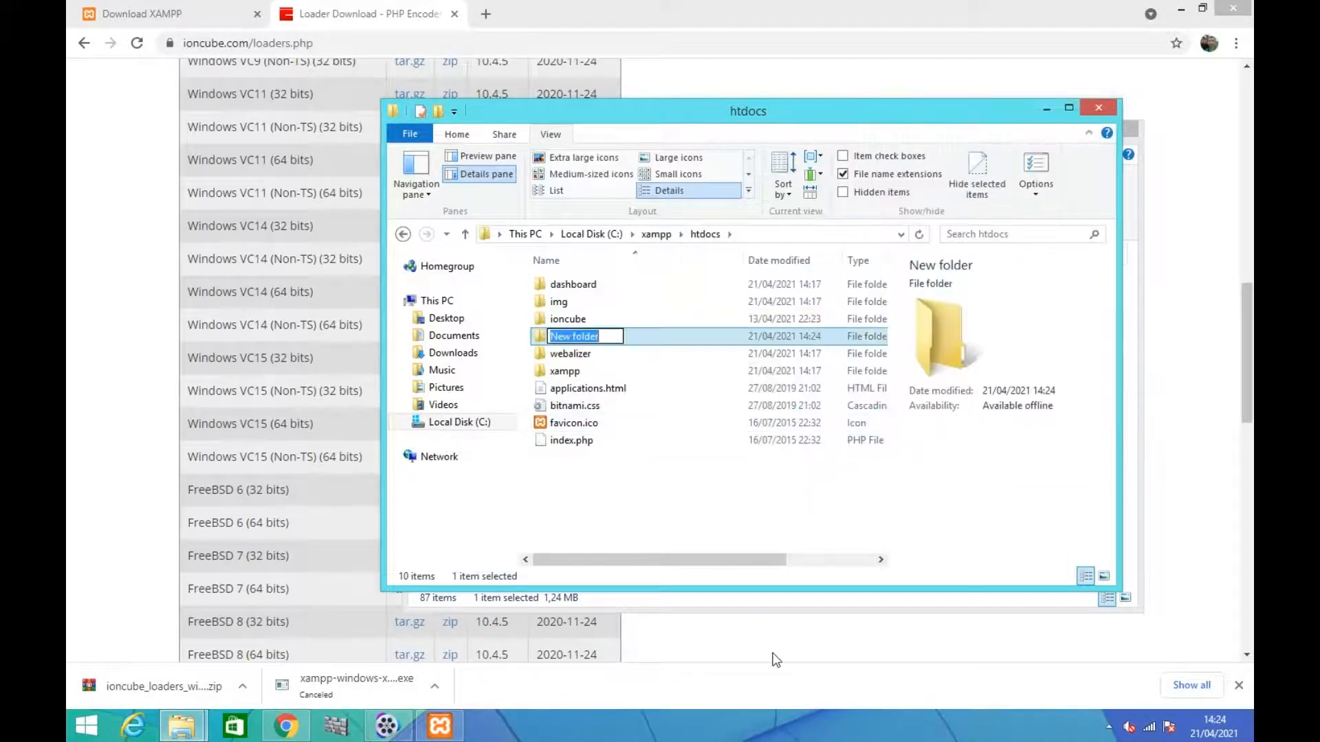
type("test")
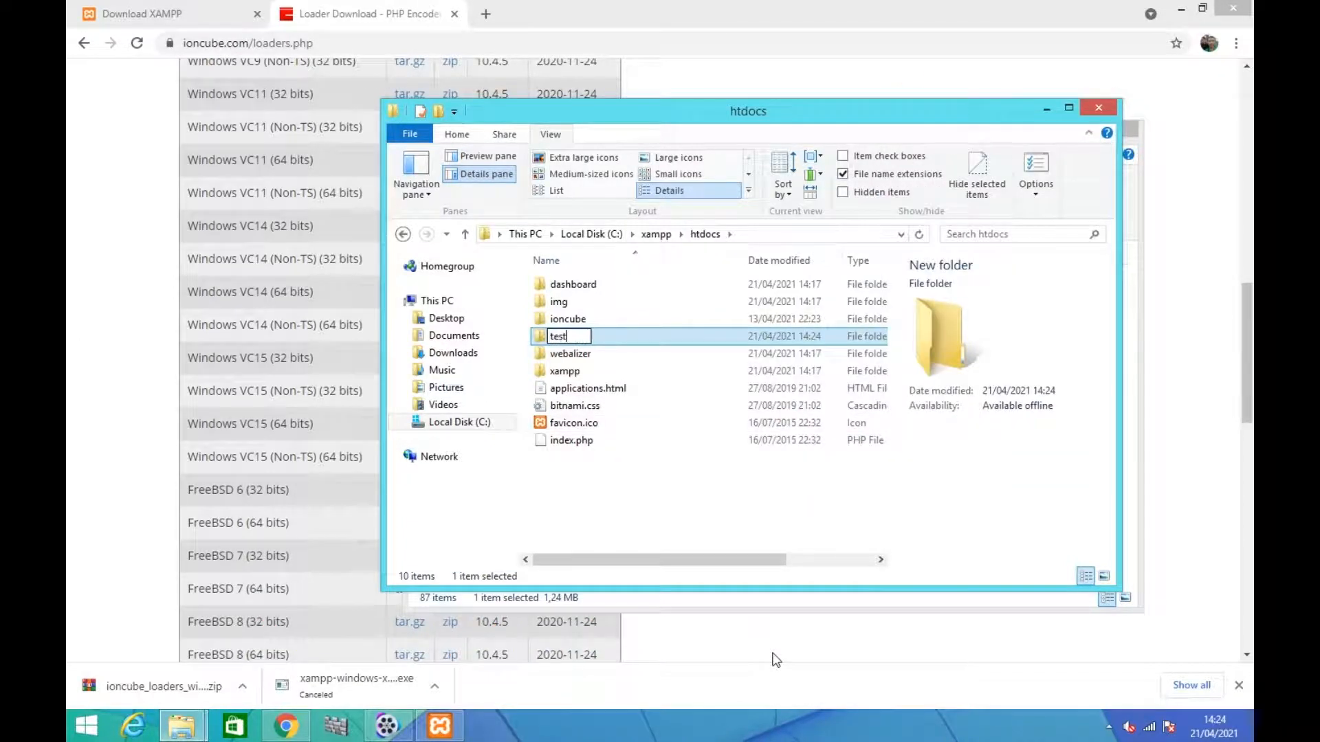
key("Return")
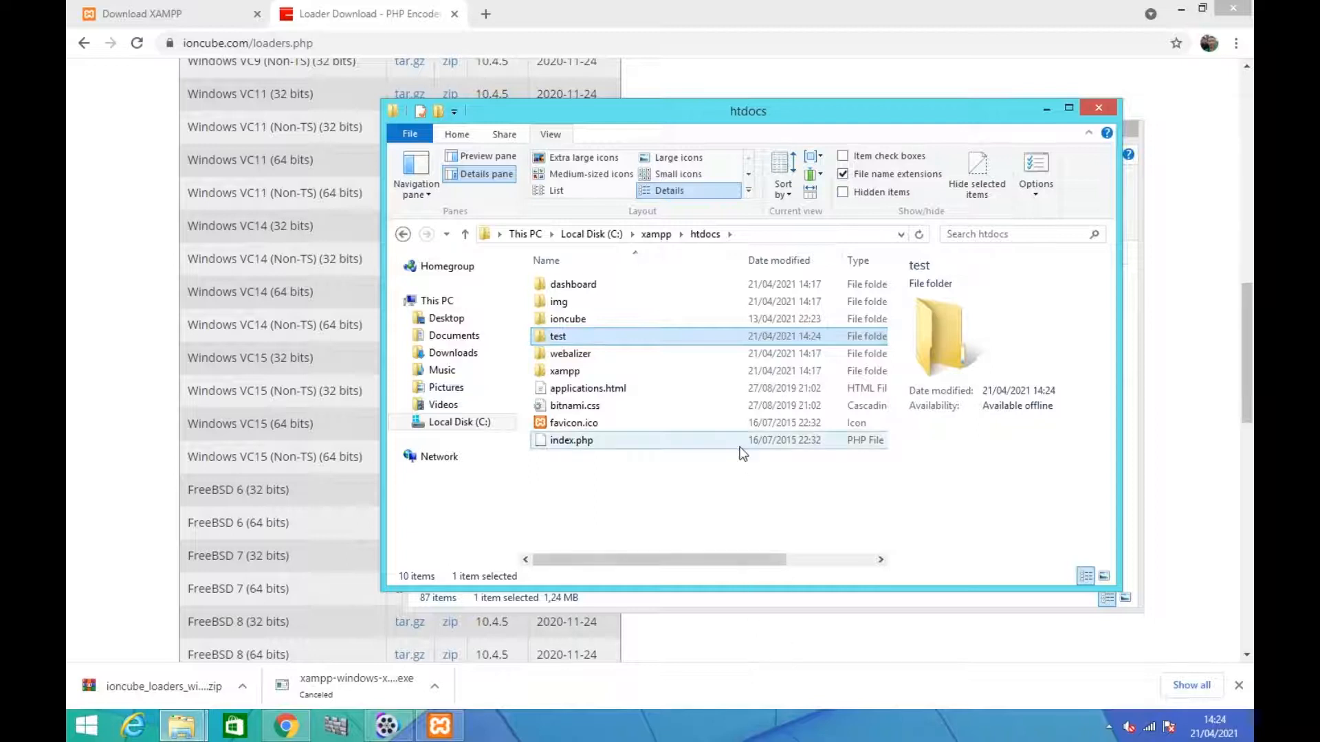
Inside the test folder, create a new text document and rename it, including its extension, as index.php
double_click(665, 340)
right_click(656, 326)
mouse_move(704, 550)
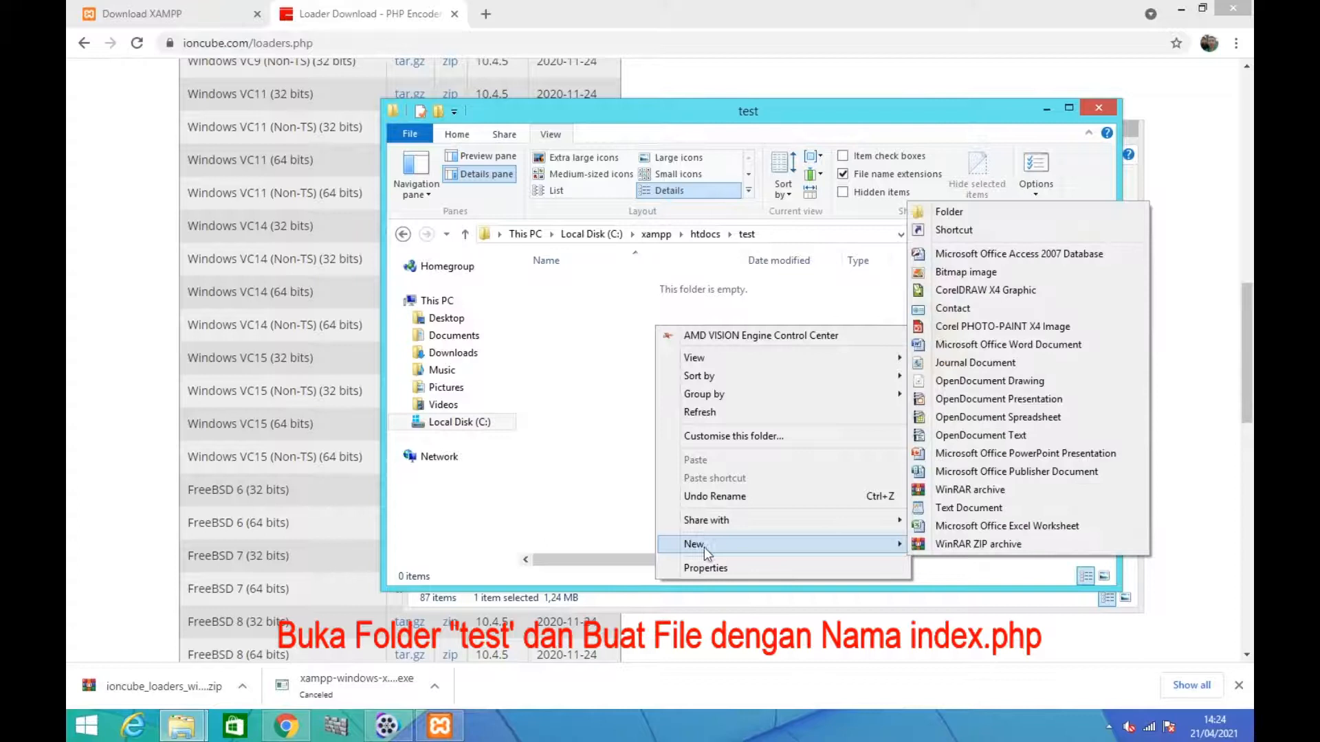
left_click(921, 508)
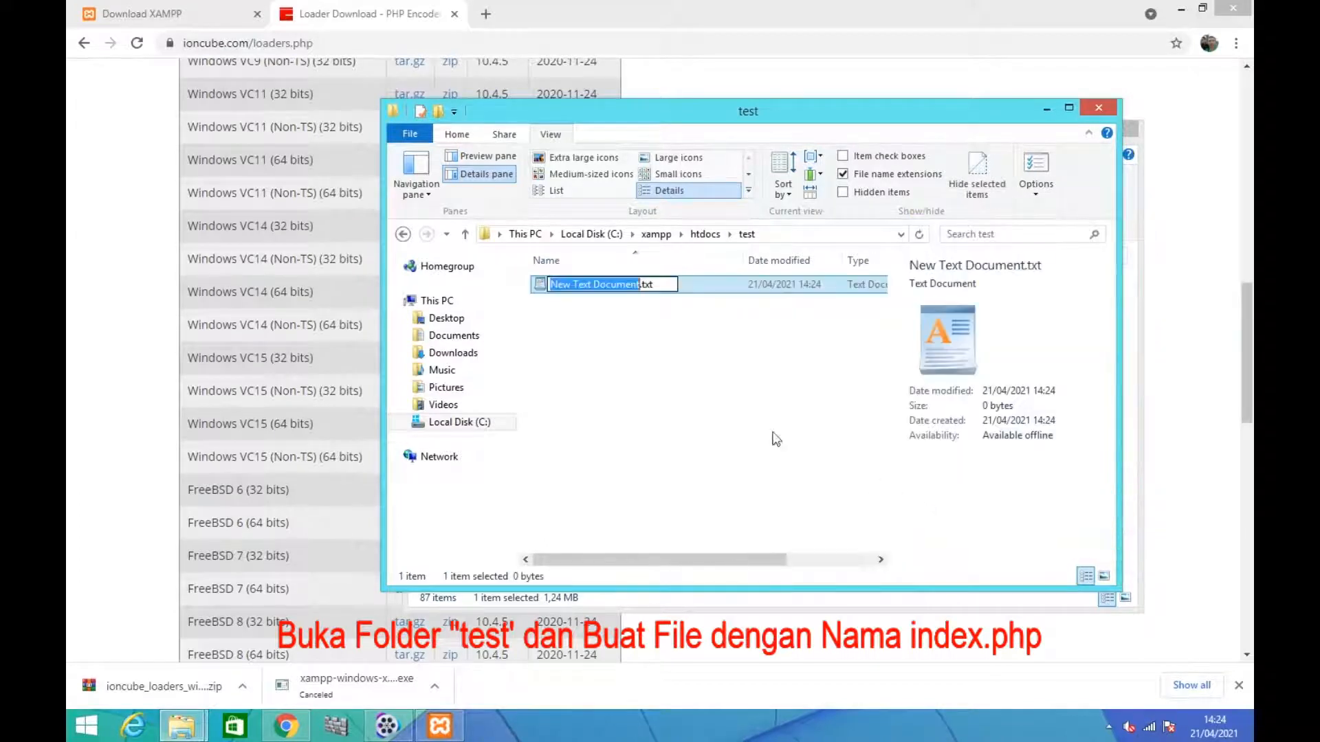
type("inde")
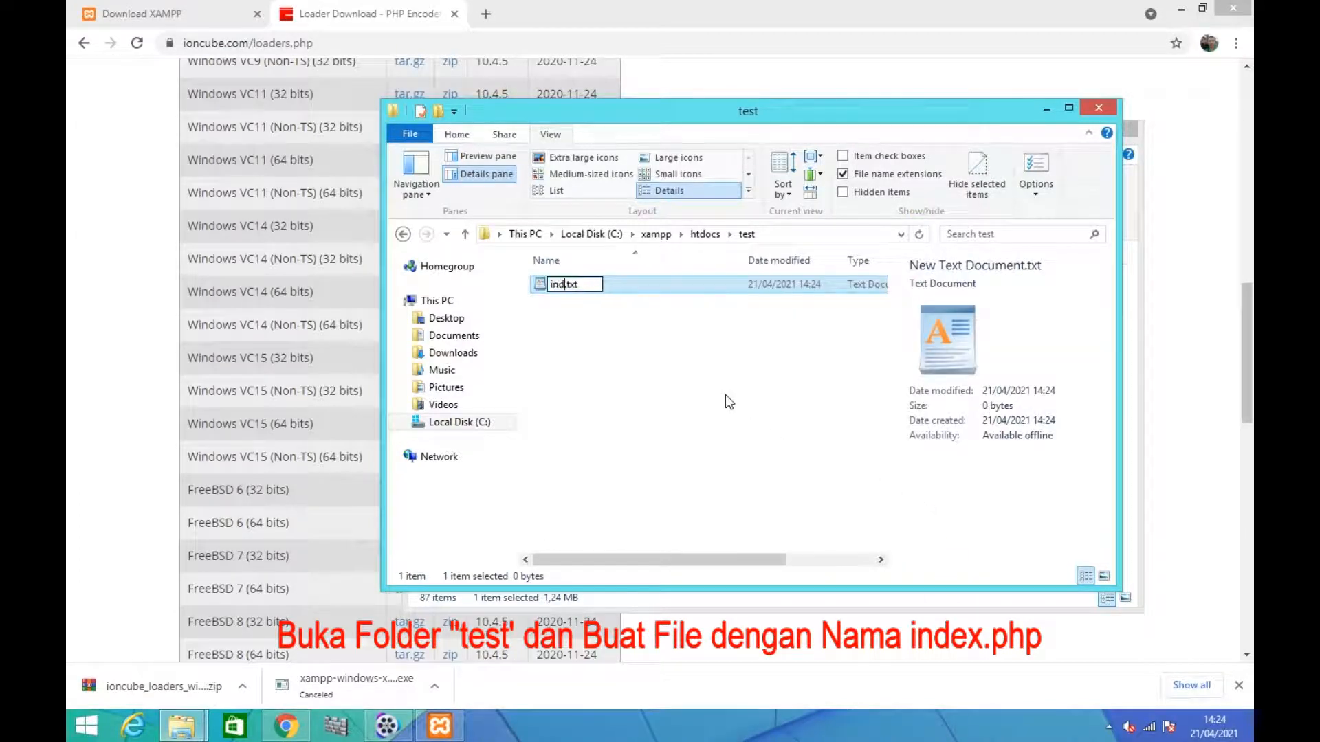
type("x")
key("Right")
key("Right")
key("Right")
key("Right")
key("BackSpace")
key("BackSpace")
key("BackSpace")
type("php")
key("Return")
key("Return")
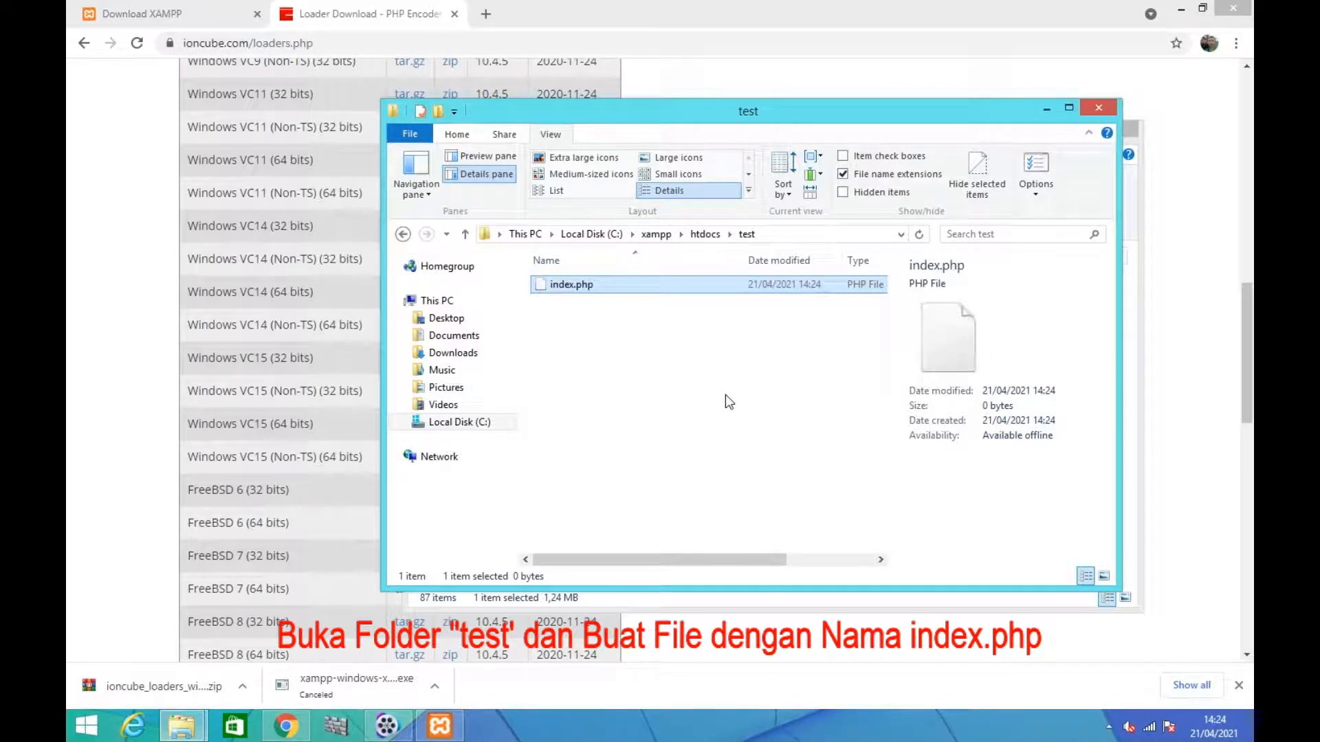
Open index.php from the test folder in Notepad++ and enter the opening tag <?php on the first line
right_click(577, 293)
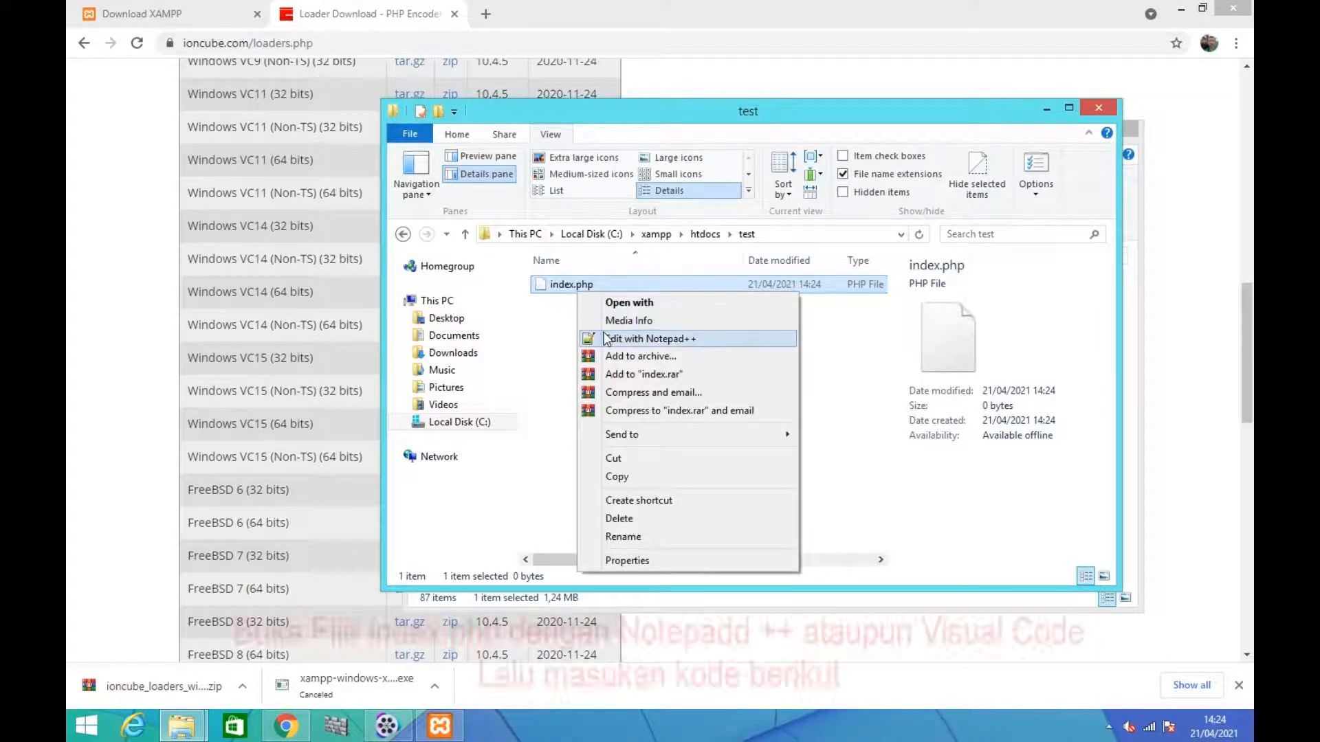
left_click(606, 338)
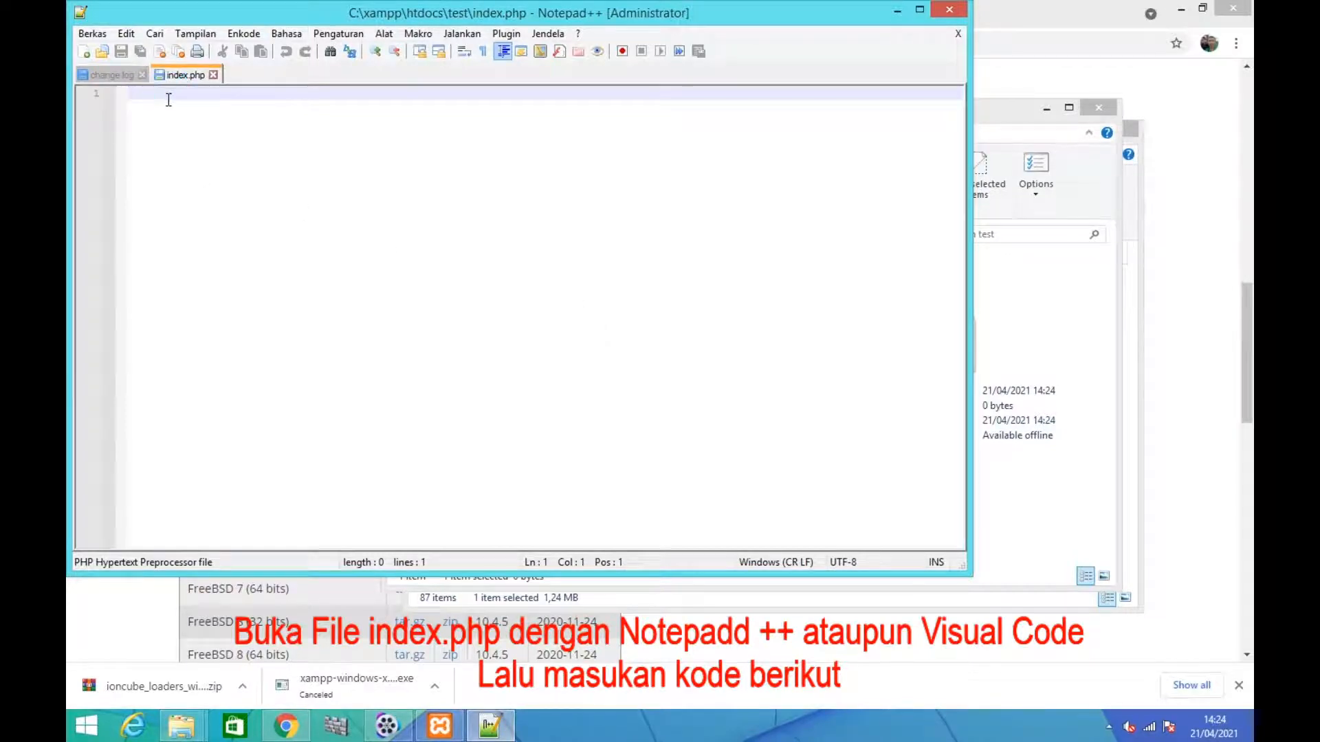
type("<")
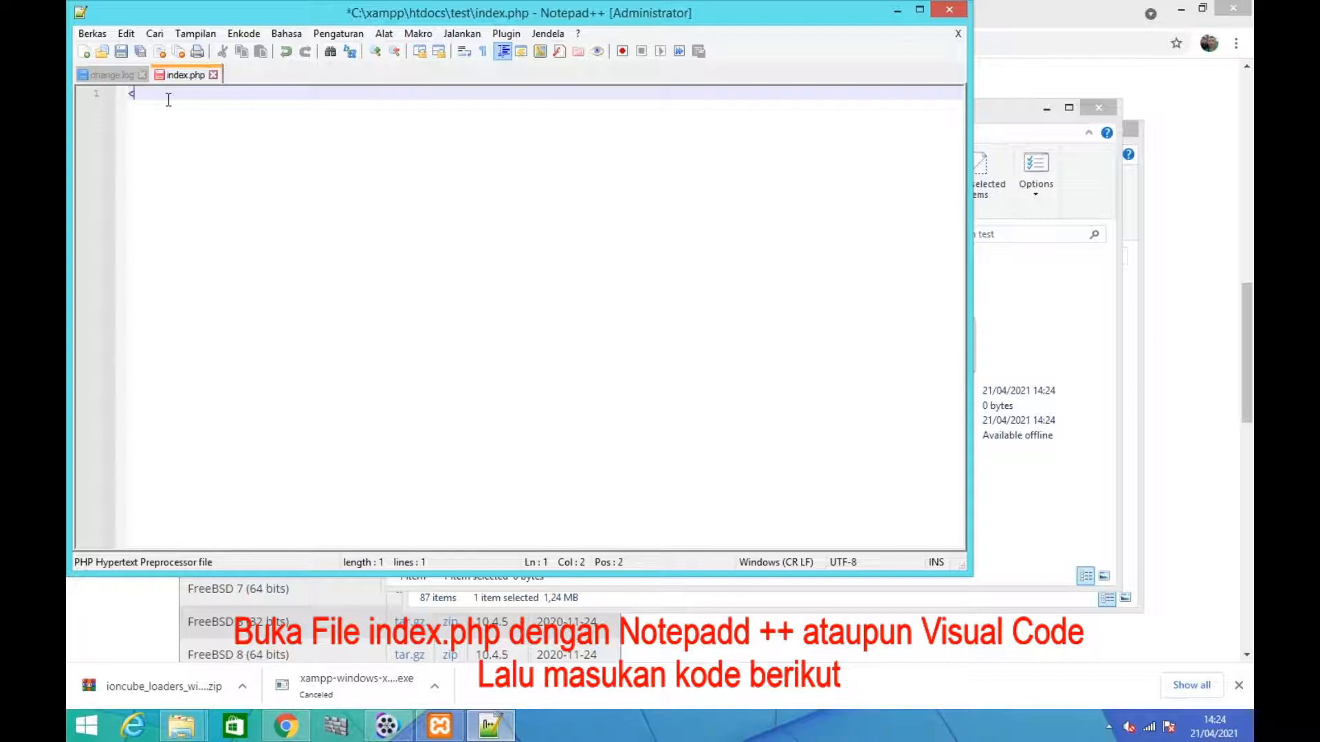
type("?php")
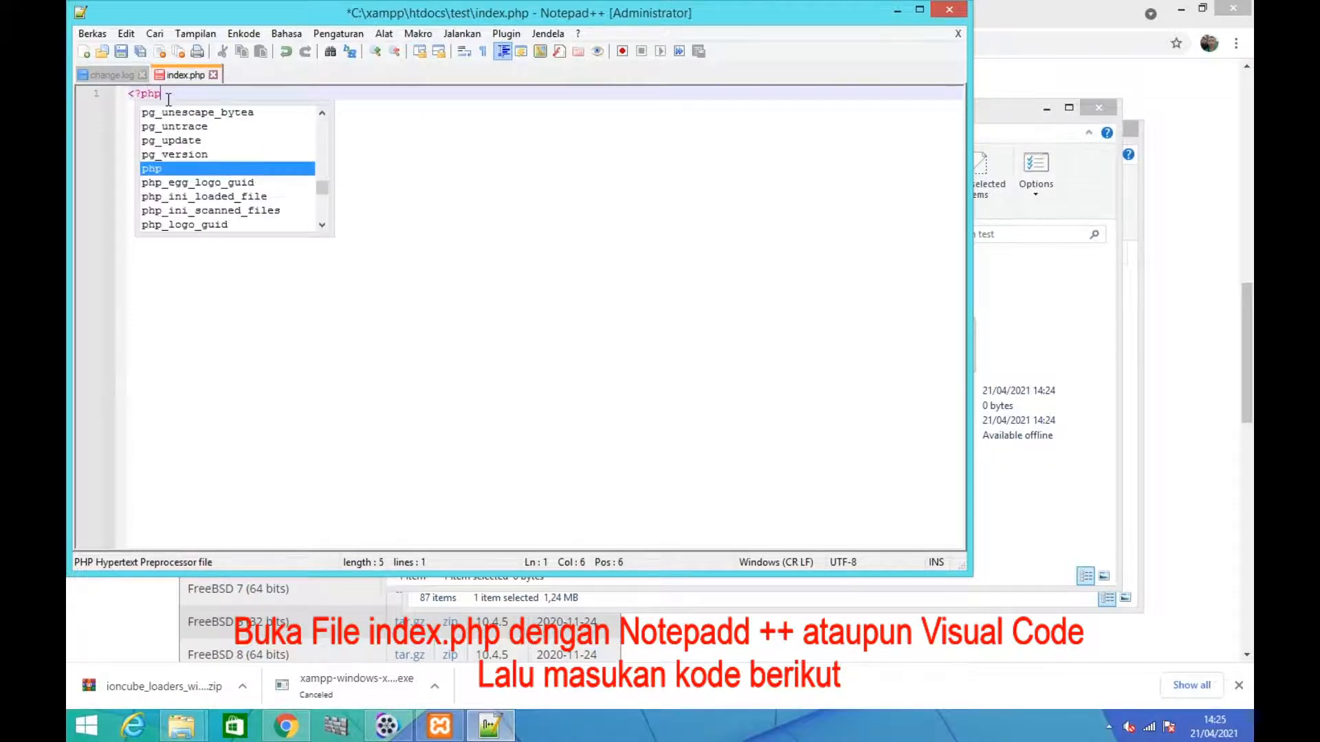
key("Escape")
key("Return")
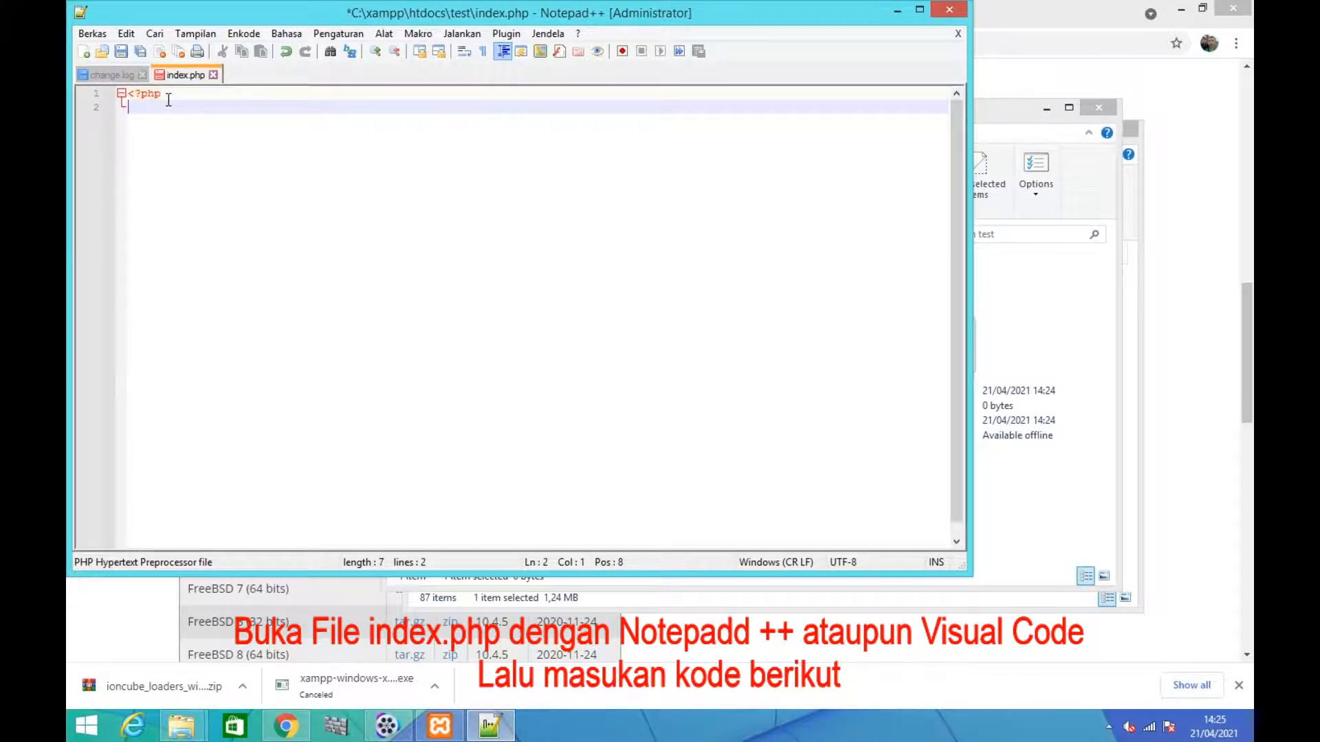
Add phpinfo(); on the second line of index.php, then save the file and close the editor
type("ph")
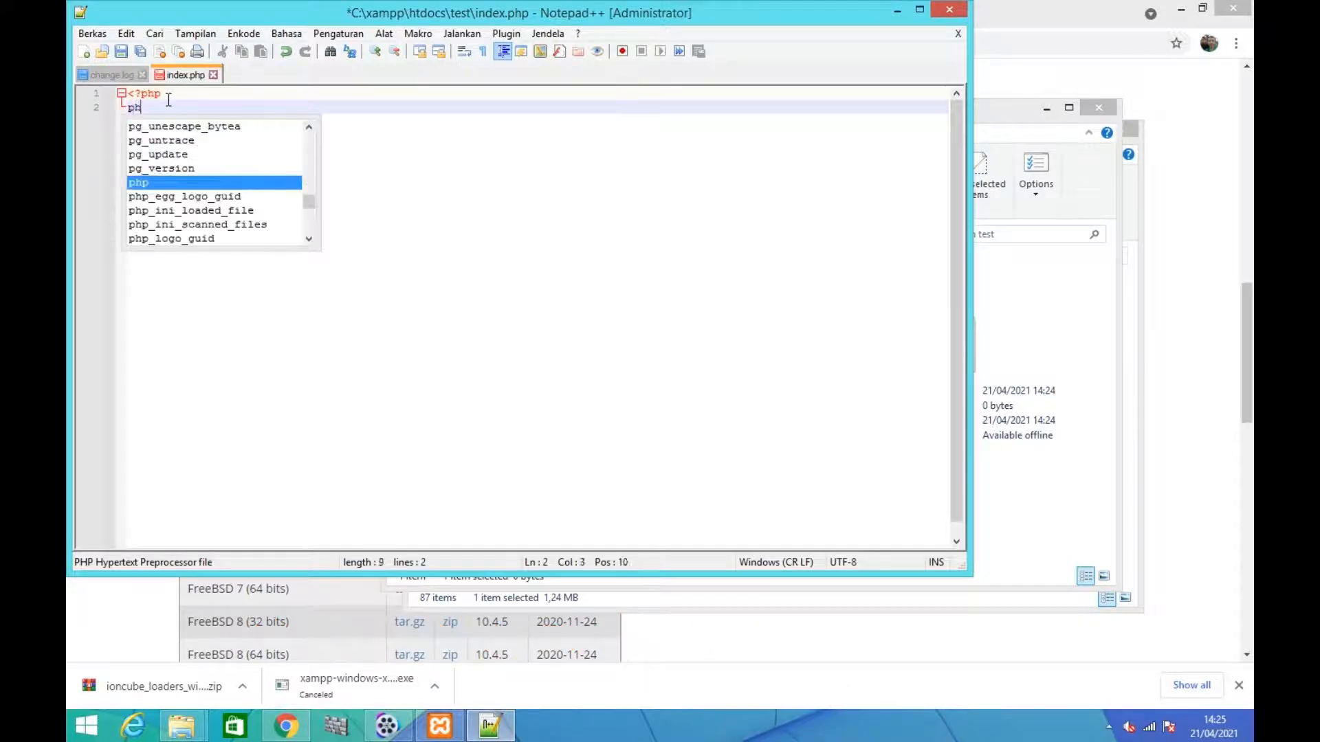
type("pinfo")
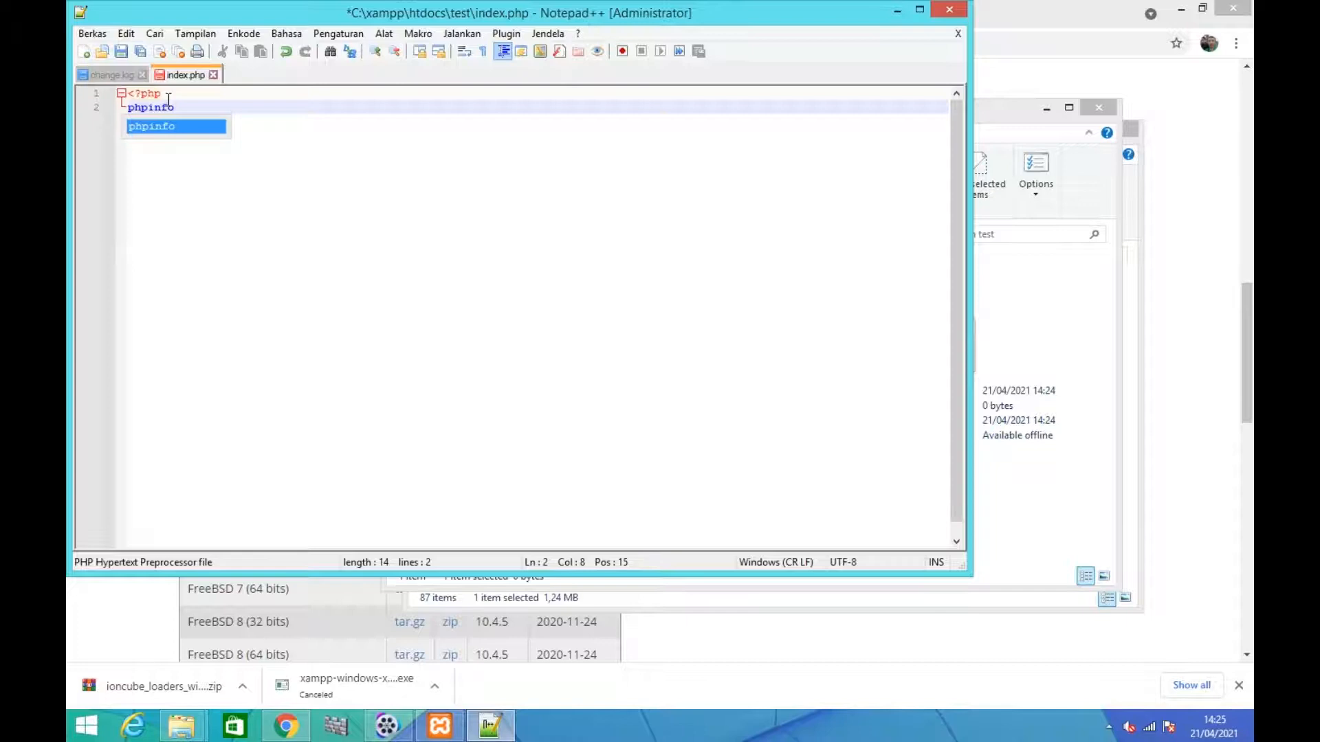
type("()")
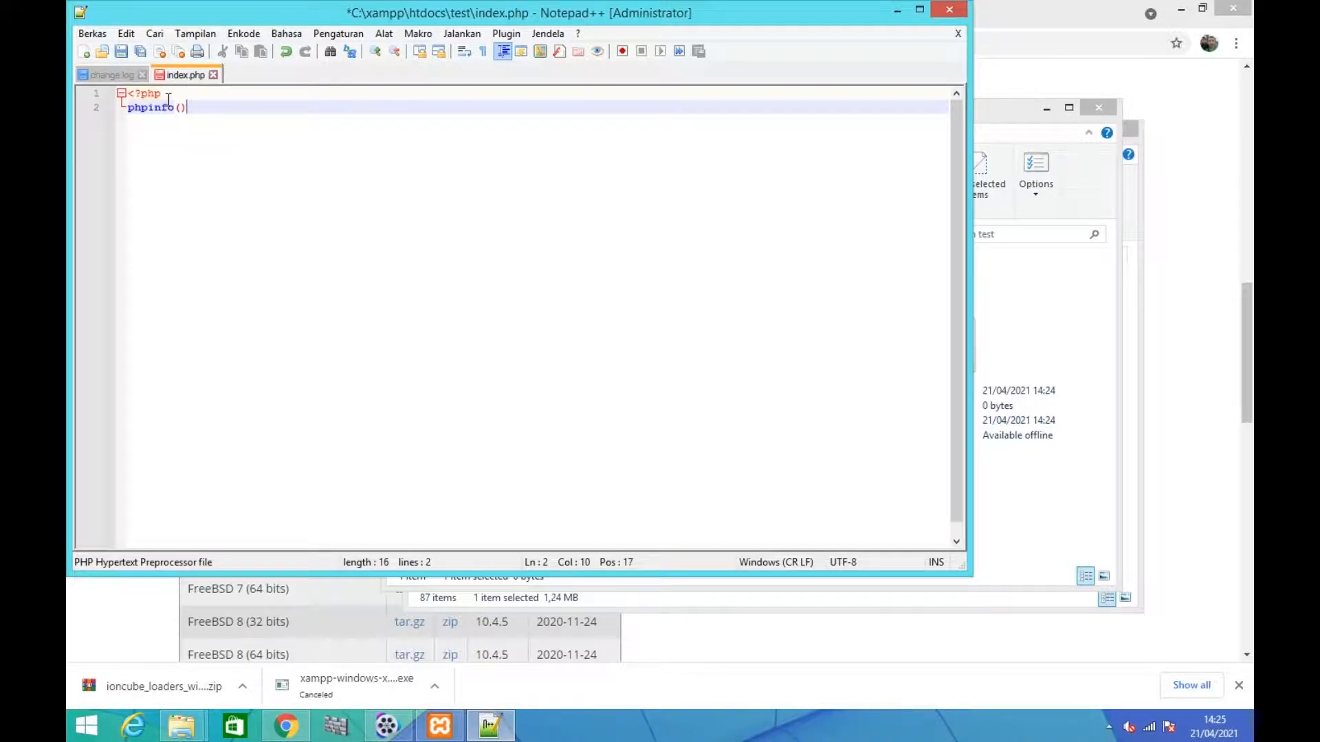
type(";")
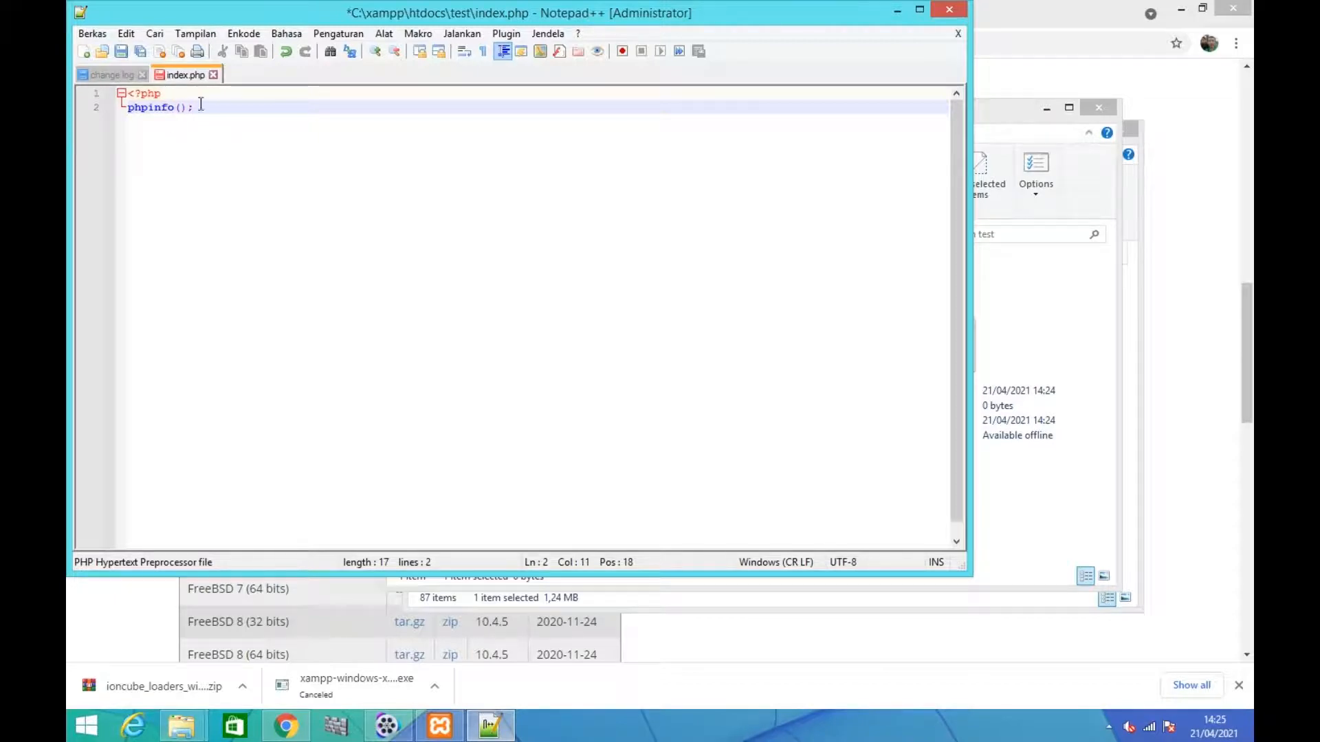
left_click(120, 53)
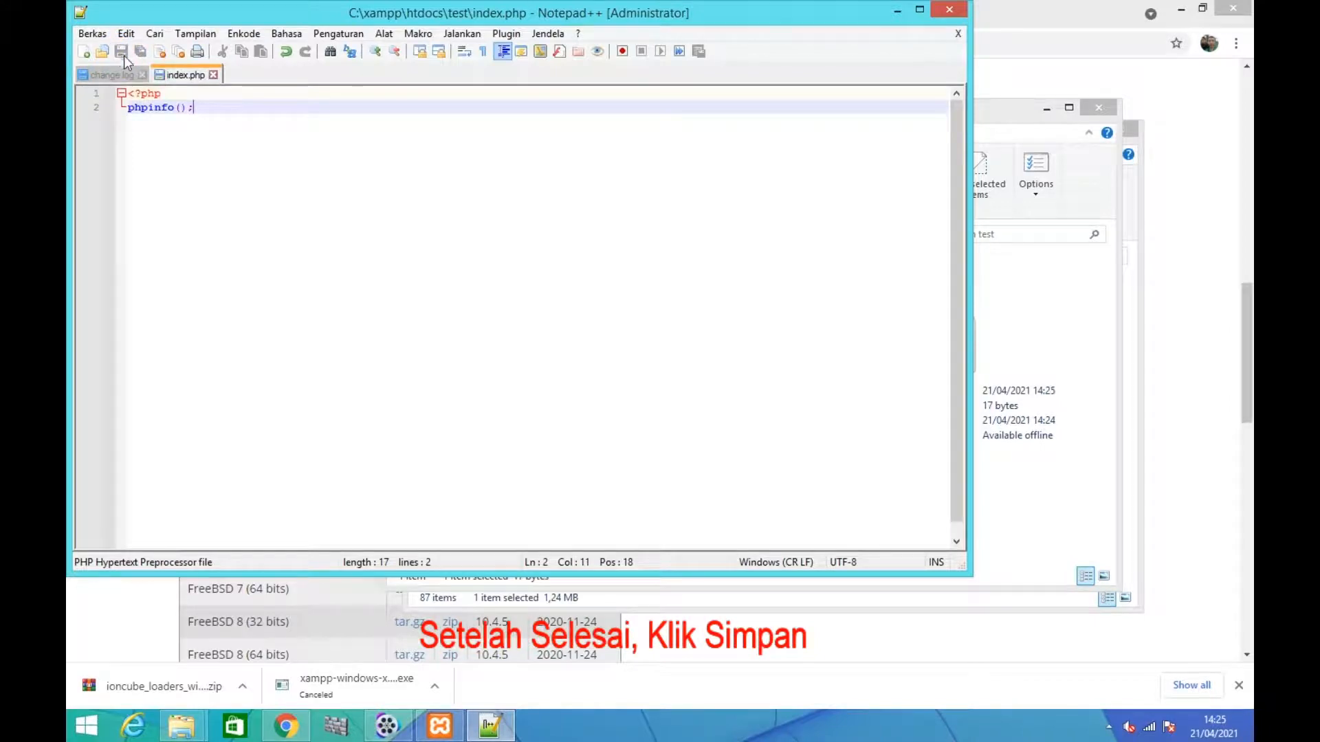
left_click(943, 11)
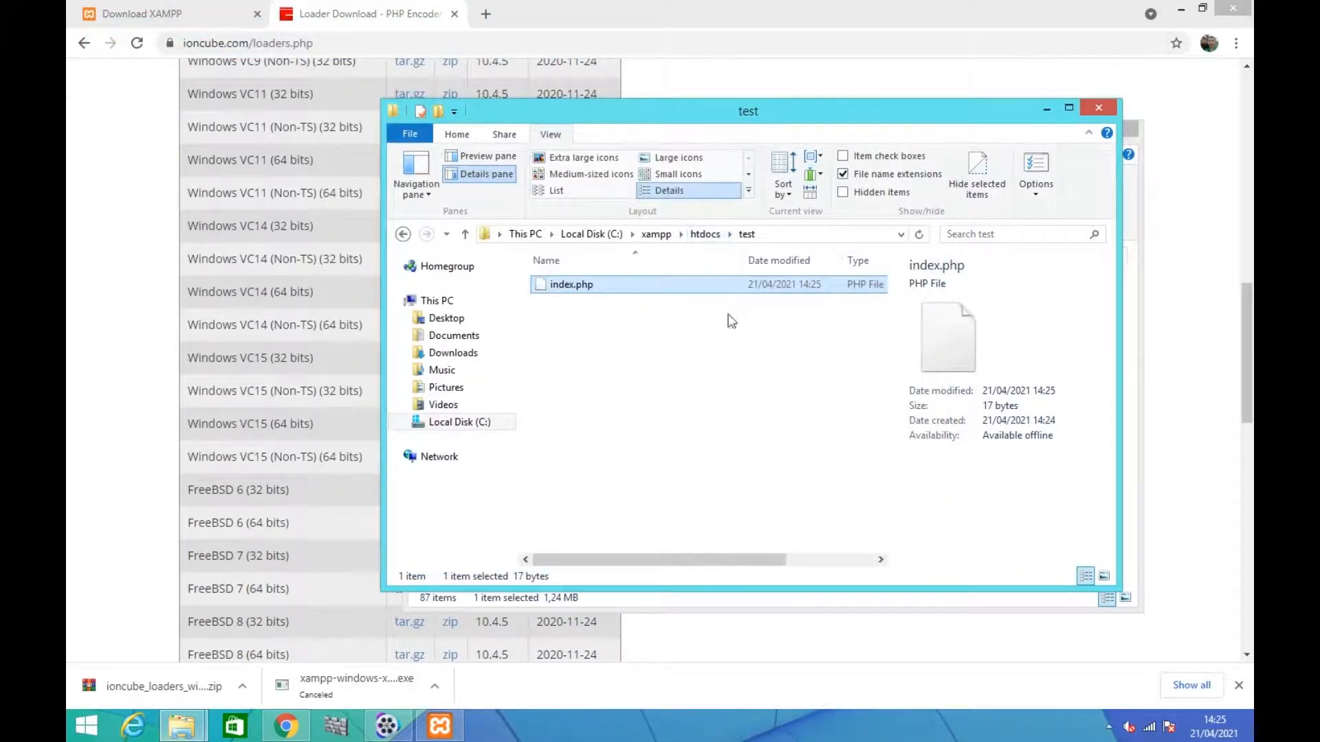
Switch to Chrome and open a new tab, closing the Loader Download and Download XAMPP tabs
left_click(307, 723)
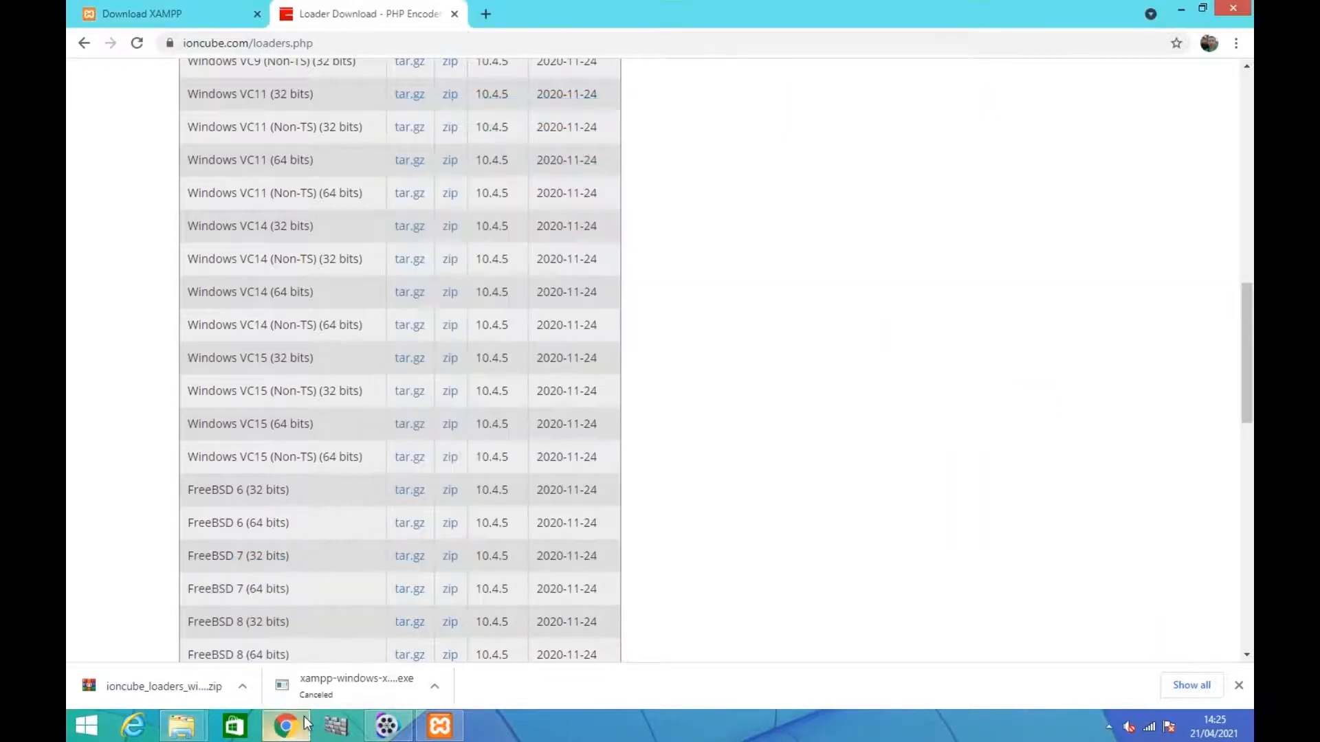
left_click(487, 15)
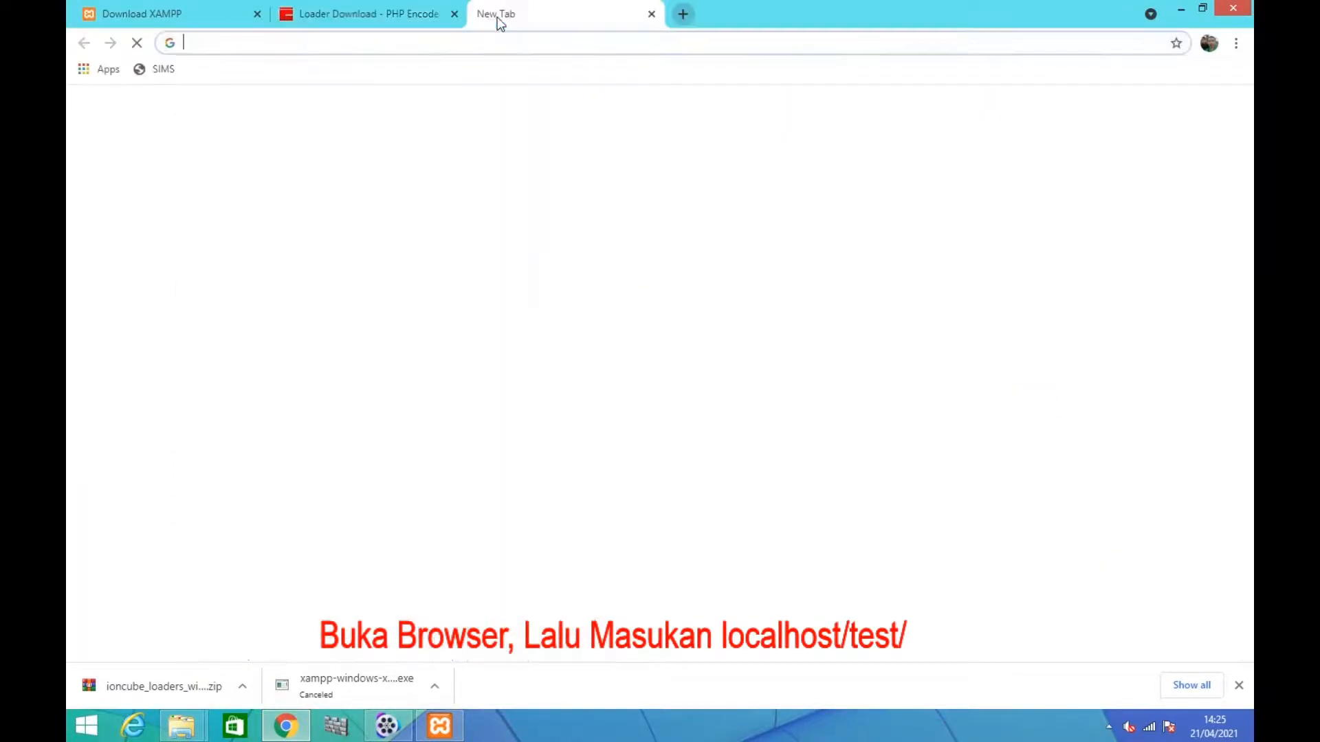
left_click(455, 15)
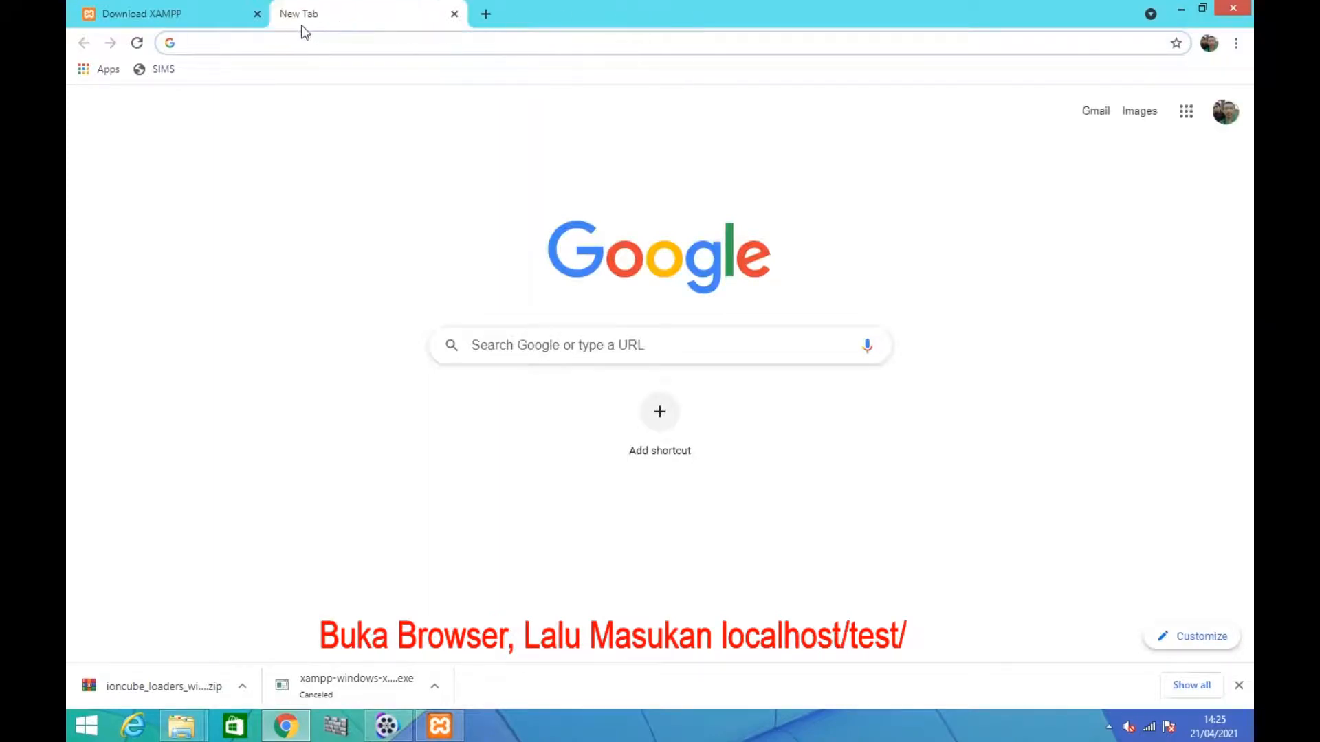
left_click(256, 14)
Load localhost/test/ in the browser to run the test page
left_click(258, 43)
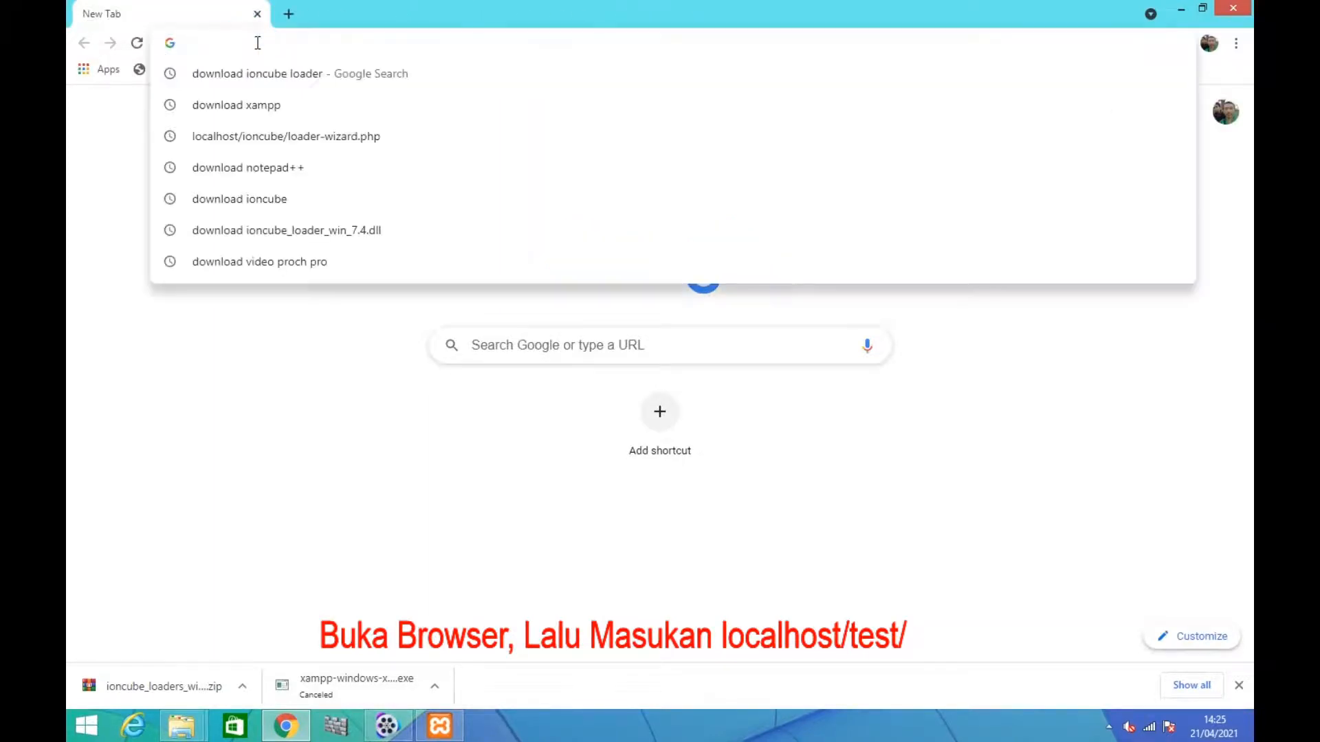
type("loc")
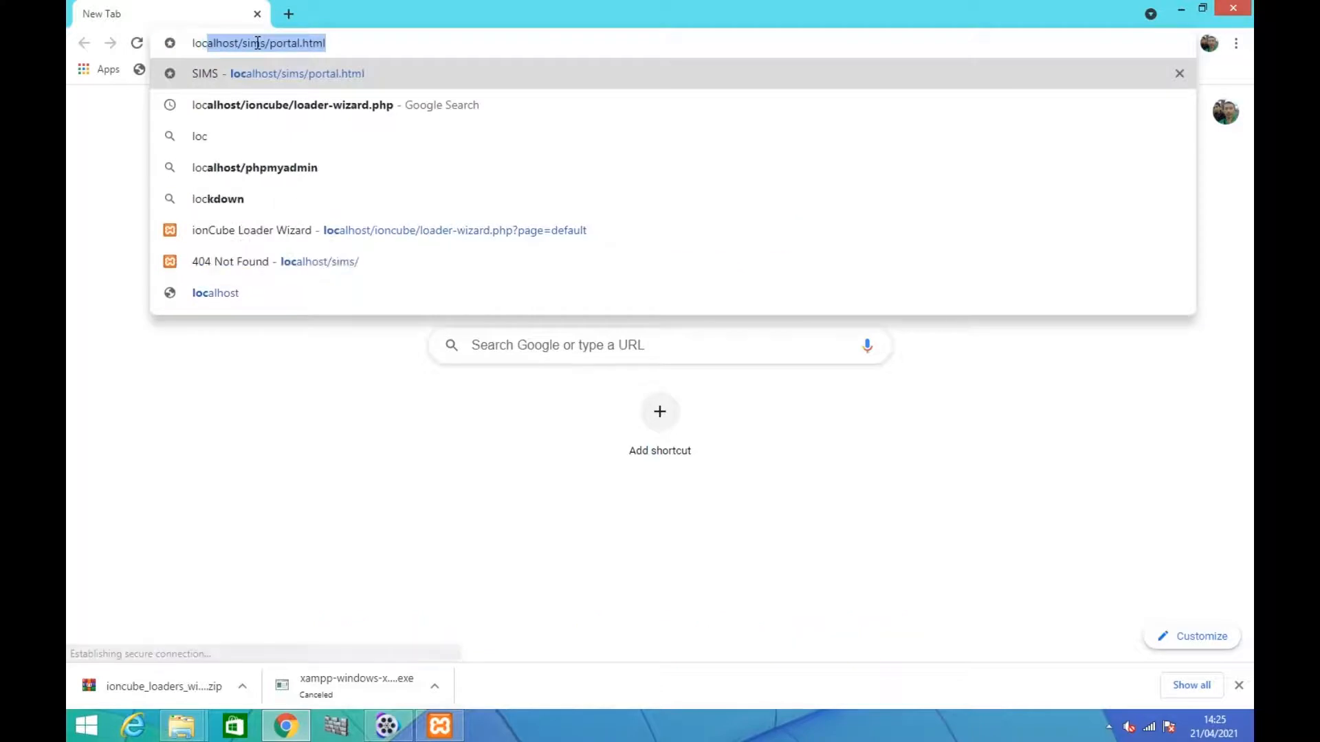
type("alho")
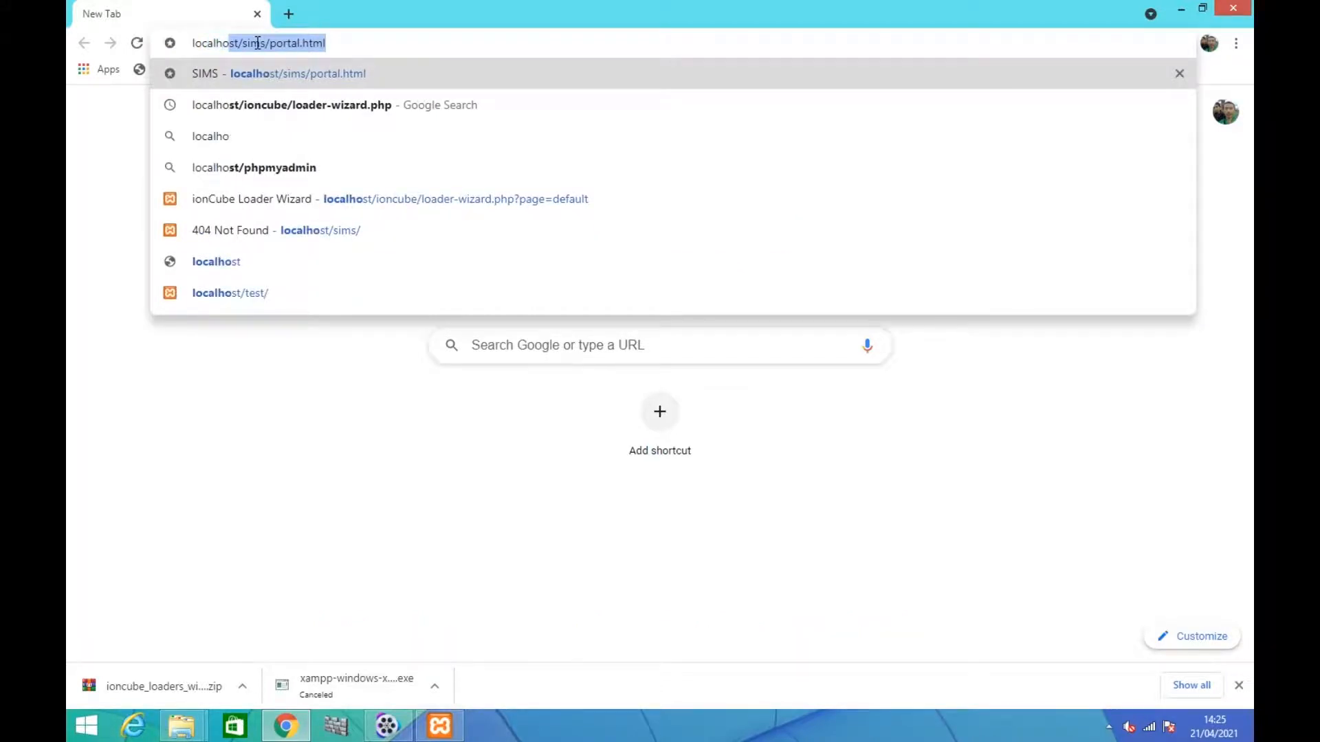
type("st/test")
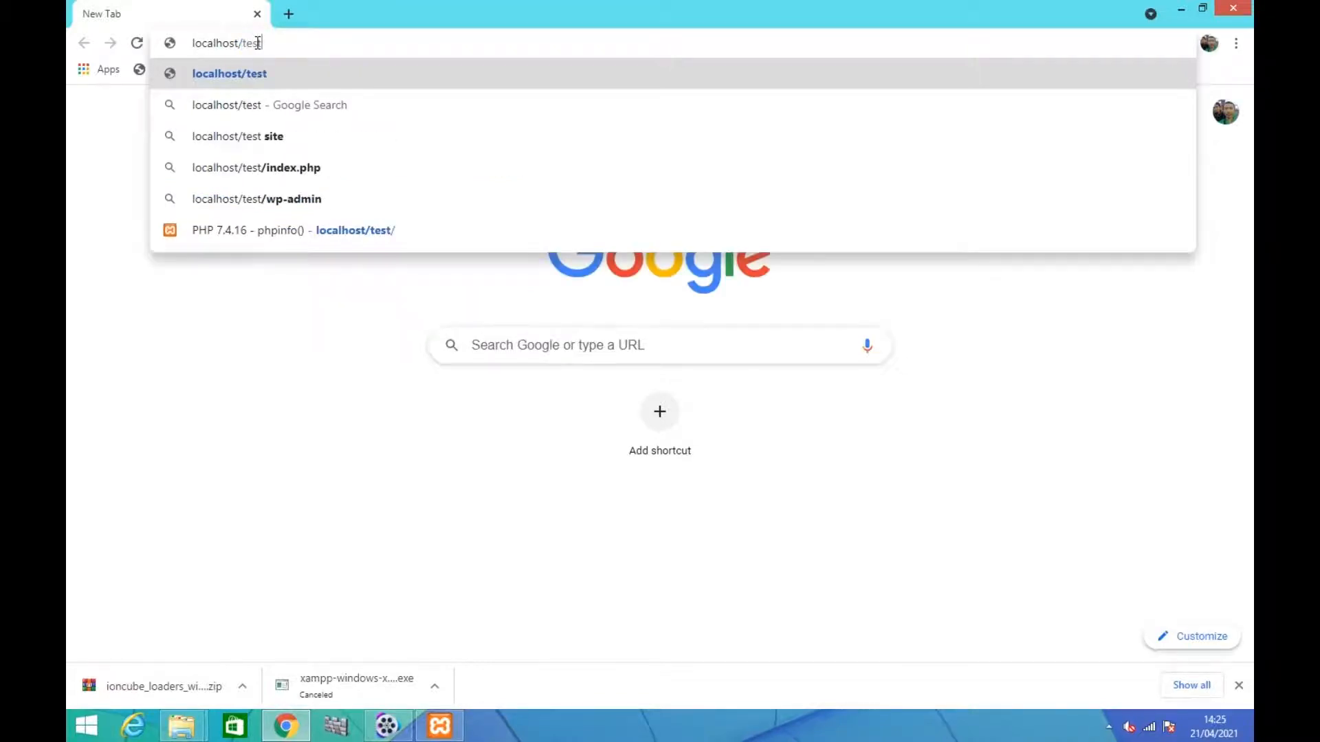
type("/")
key("Return")
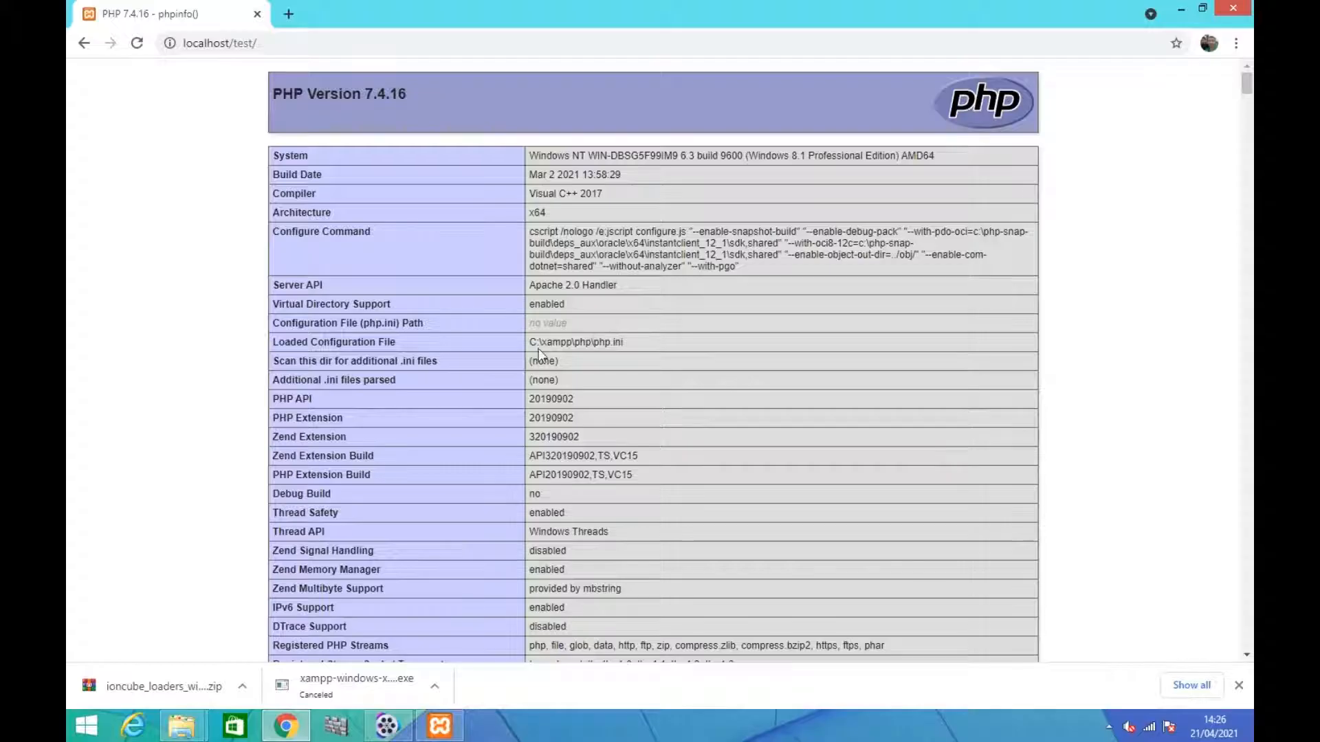
Examine the phpinfo page down to the note about the Zend Scripting Language Engine
scroll(536, 351, "down", 6)
scroll(536, 352, "down", 1)
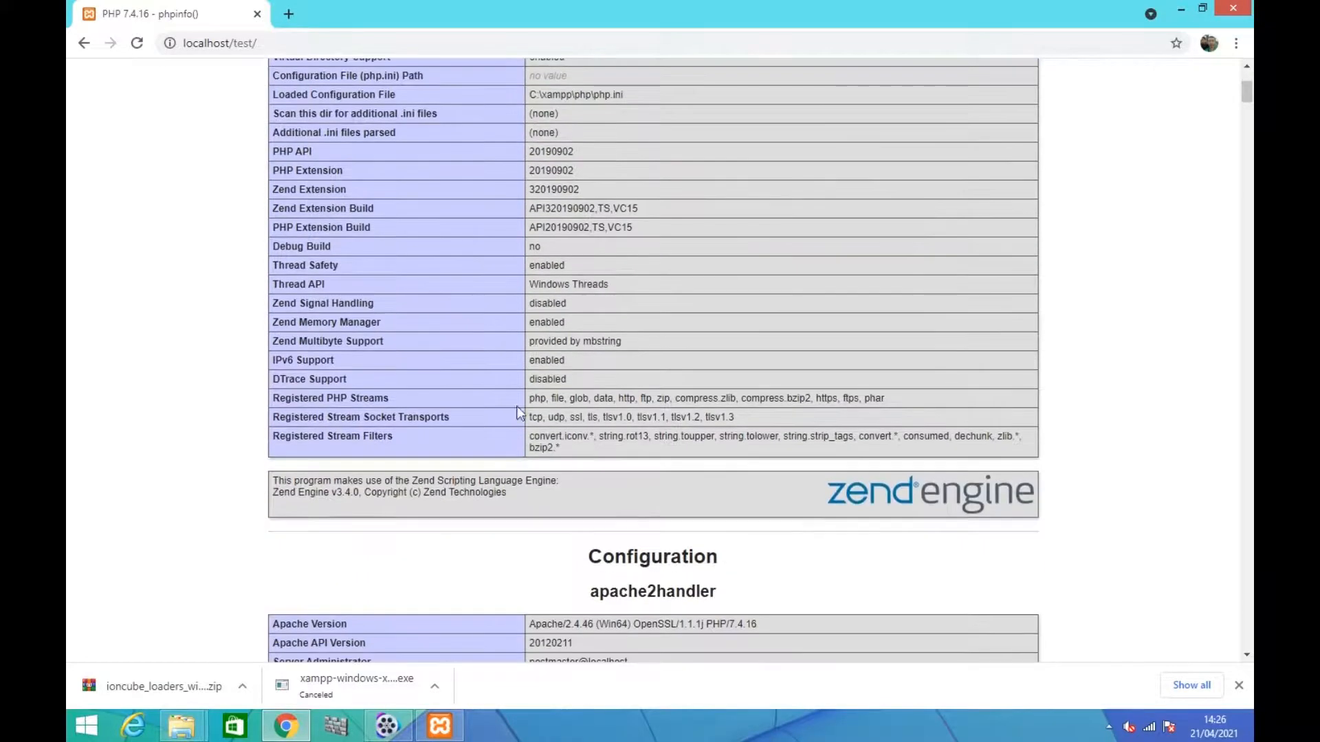
left_click_drag(270, 491, 369, 491)
left_click(295, 483)
left_click_drag(277, 480, 526, 498)
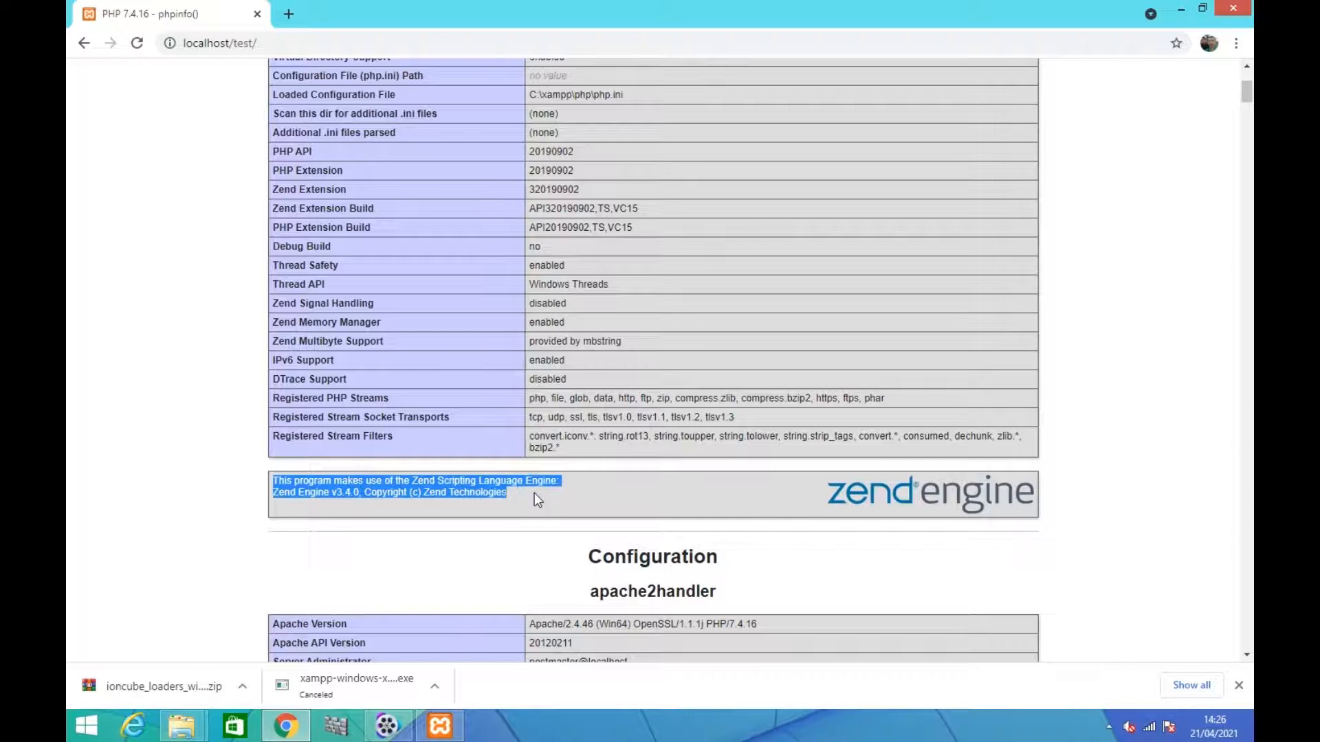
left_click(534, 493)
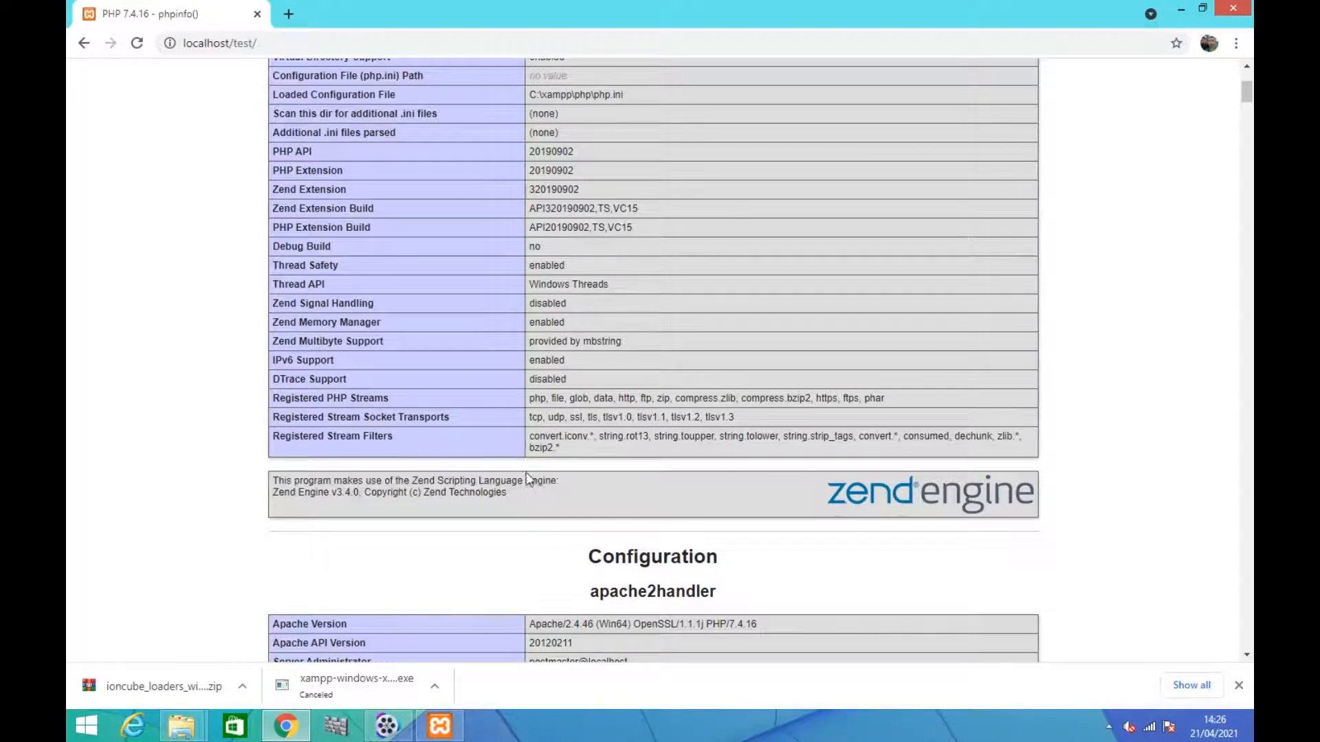
Replace the phpinfo tab with a new one and load localhost/ioncube/loader-wizard.php
left_click(293, 21)
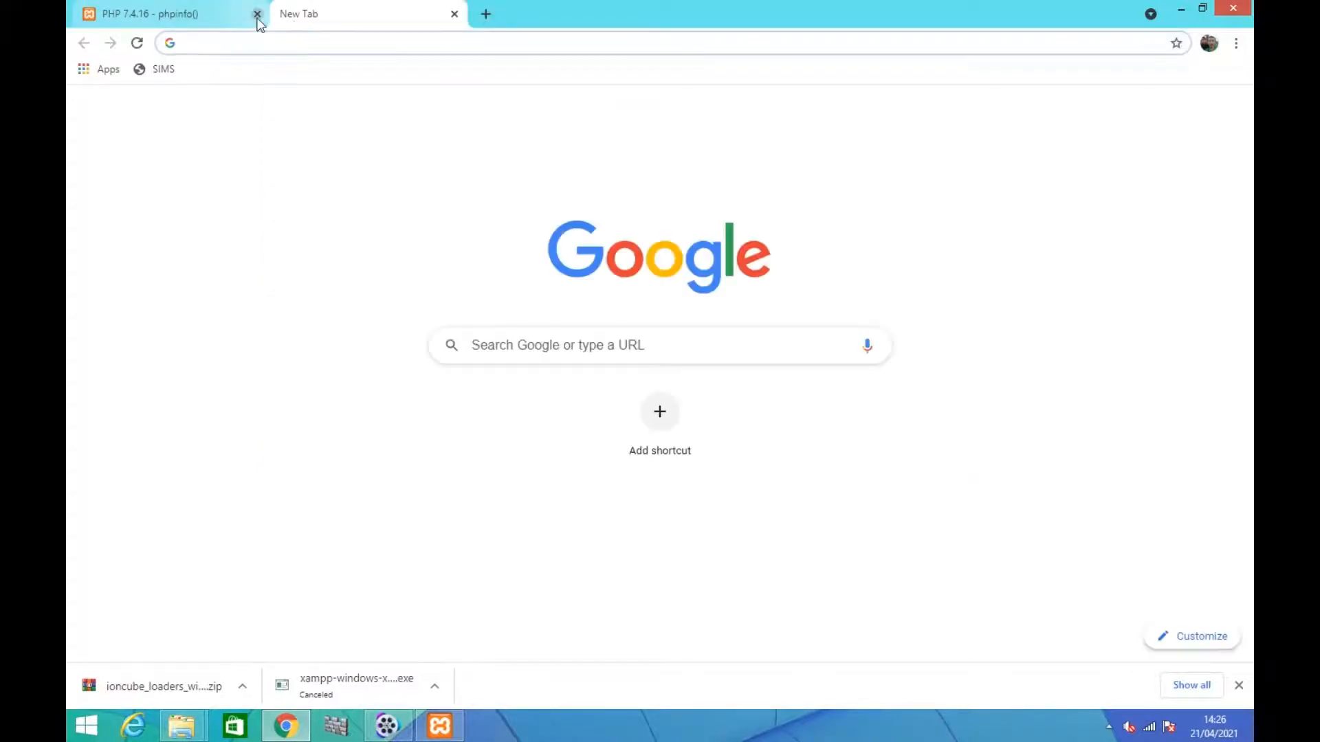
left_click(257, 14)
type("localhost")
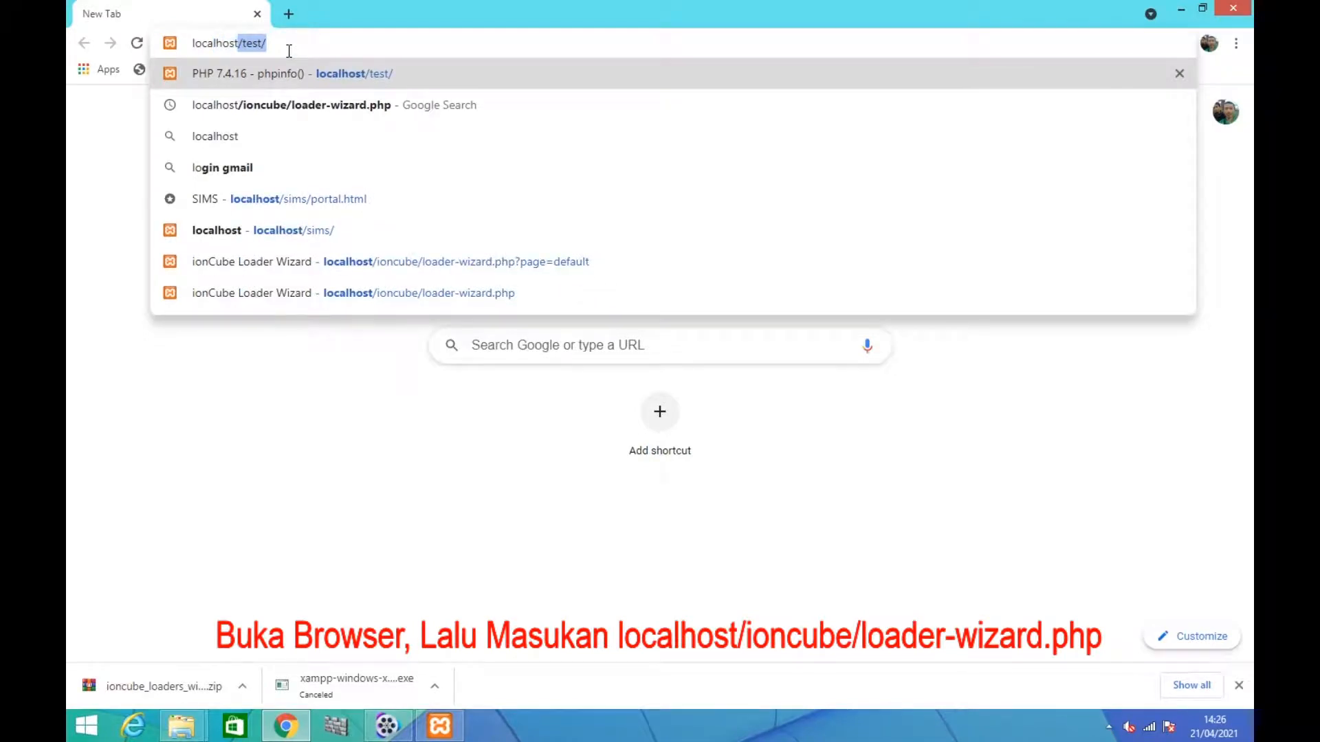
type("/ioncube")
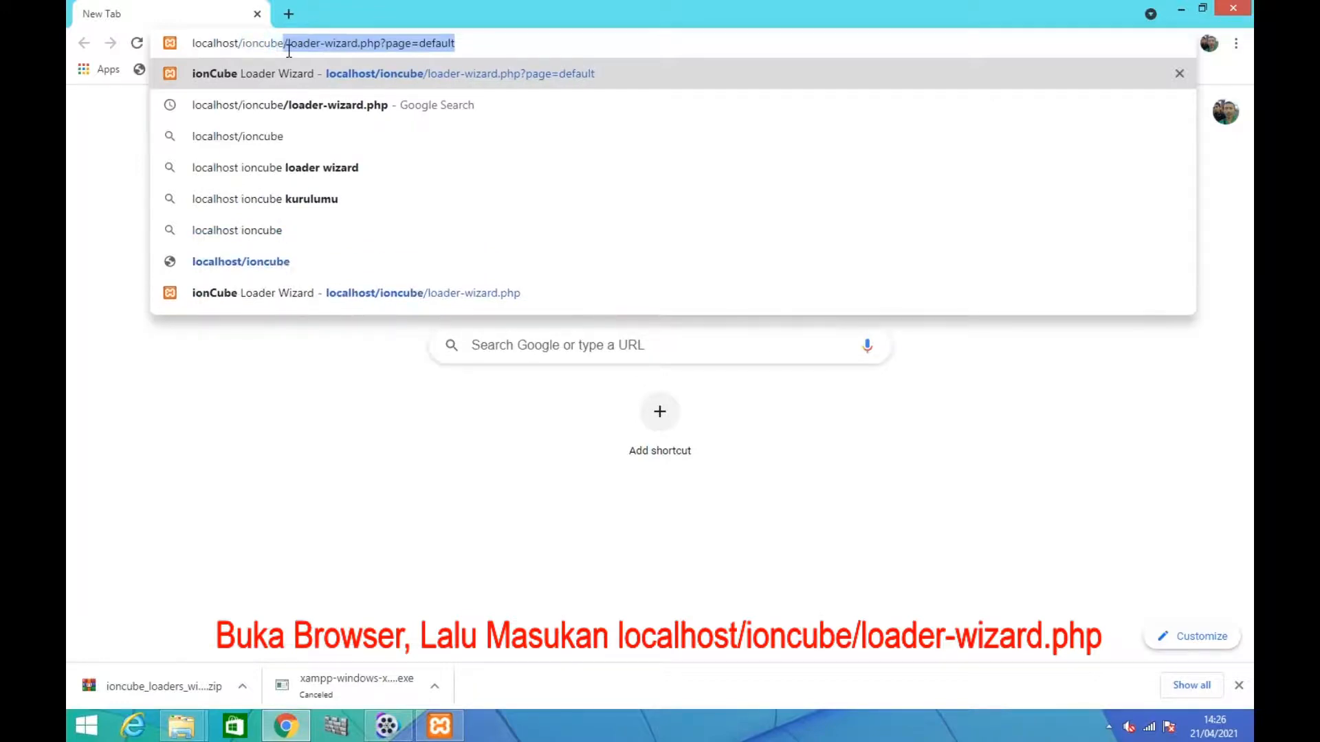
type("/load")
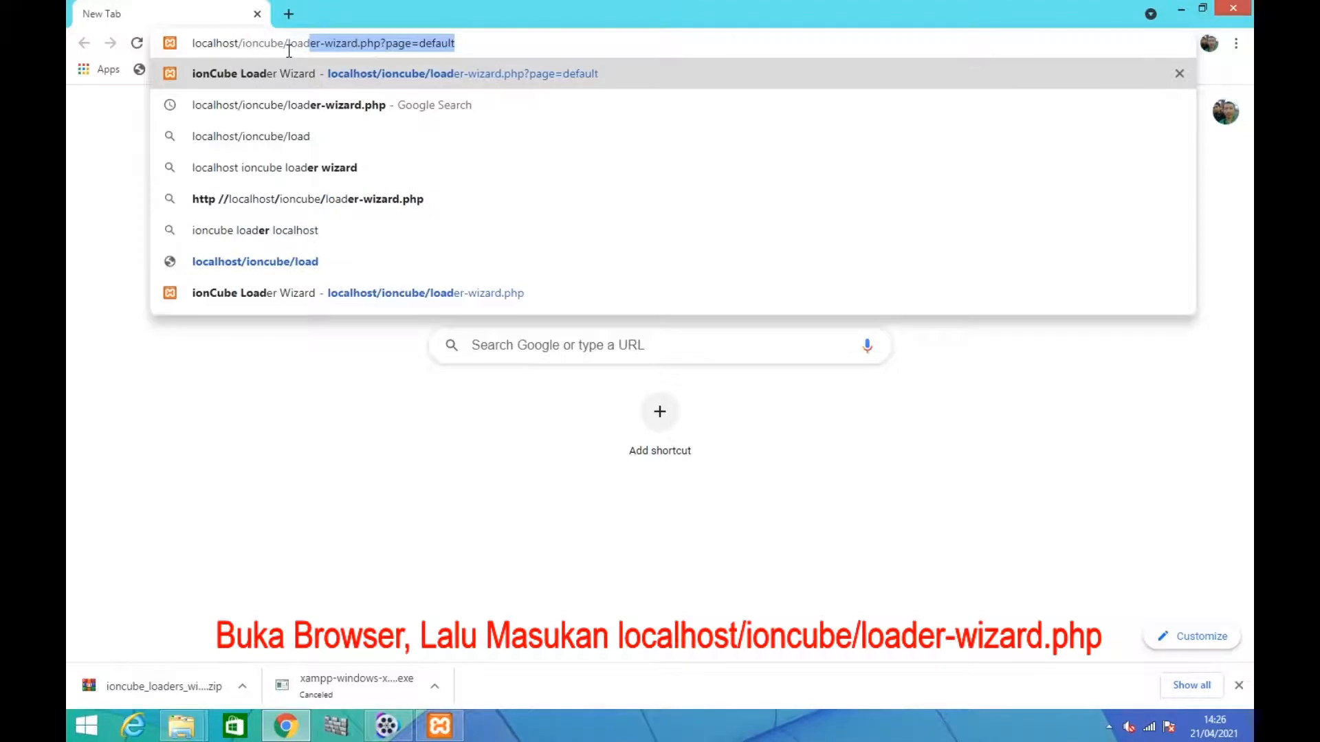
type("er")
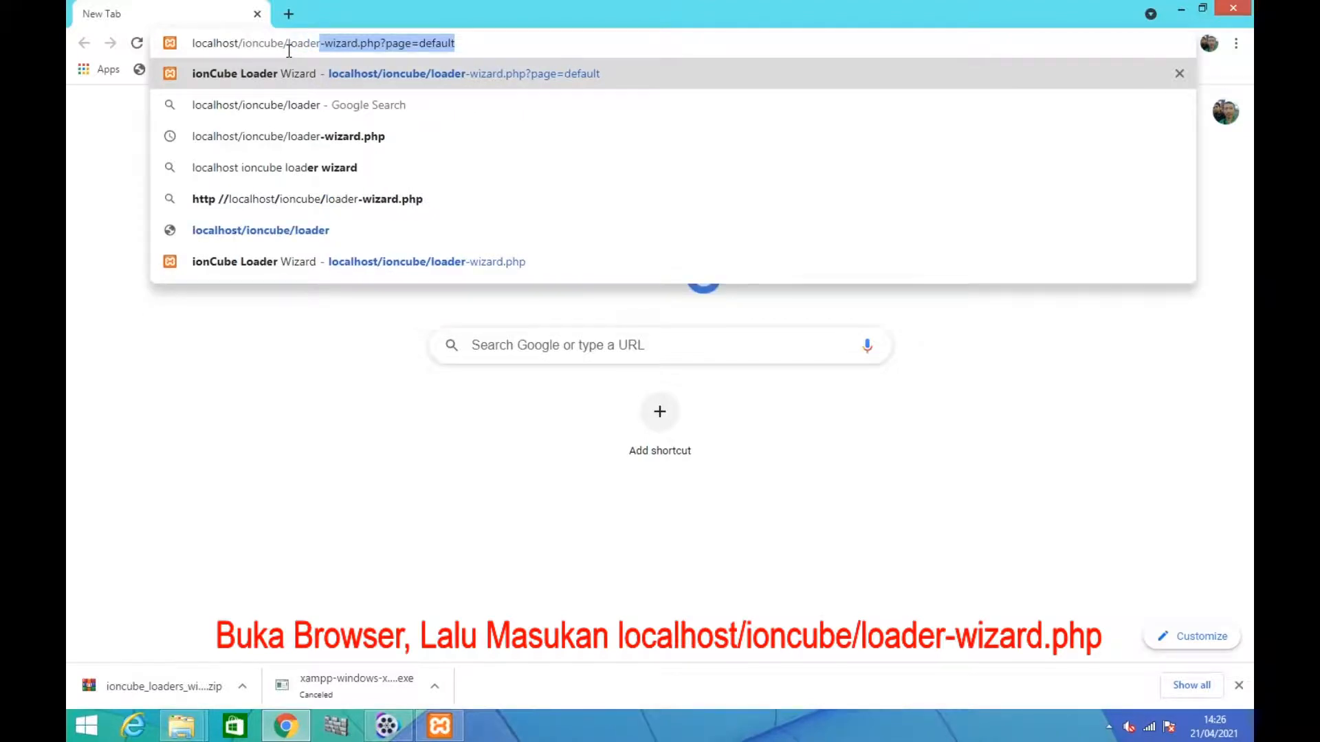
type("-wizar")
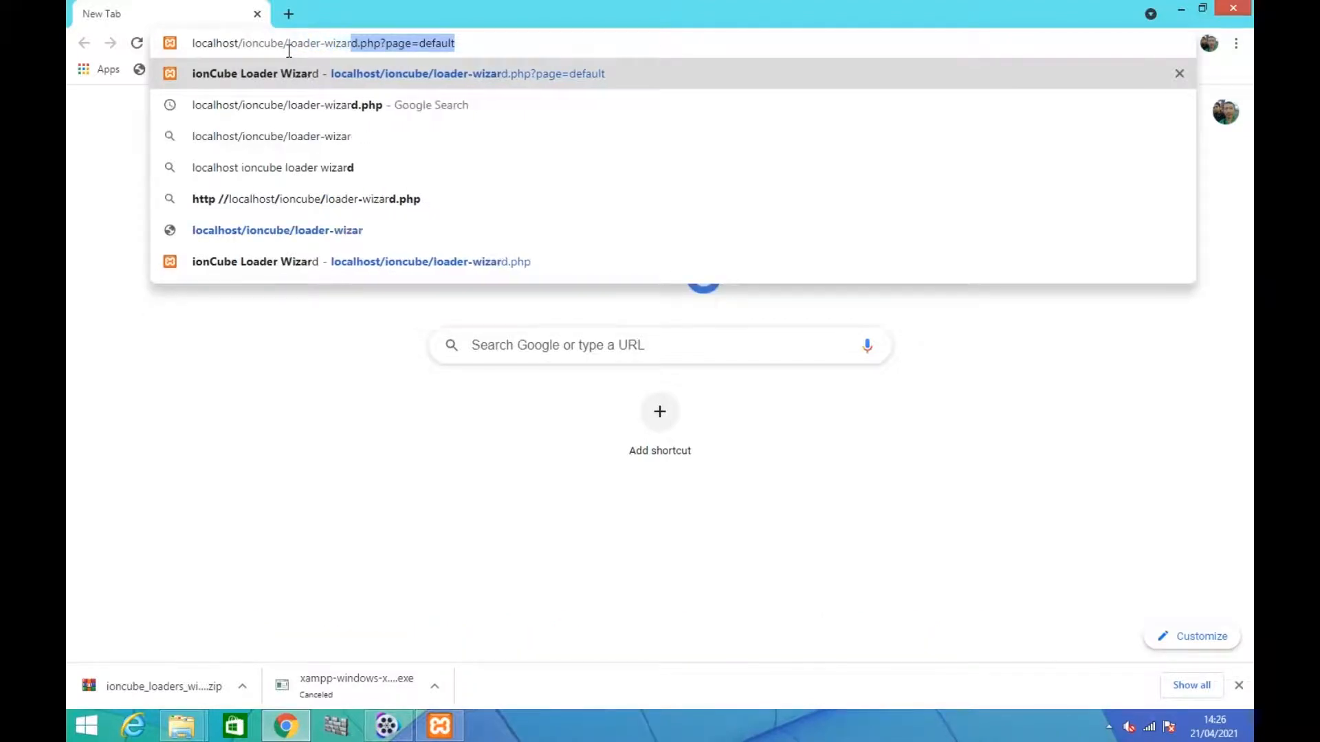
type("d.php")
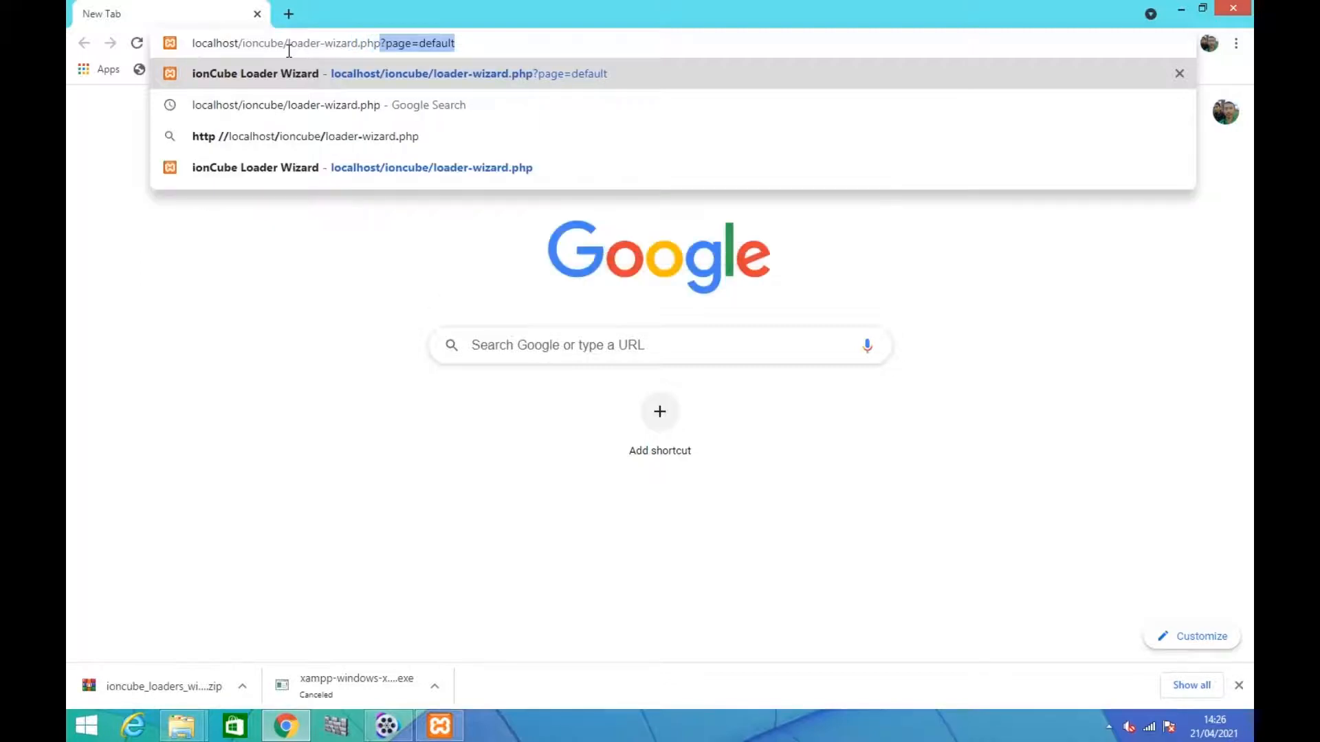
key("BackSpace")
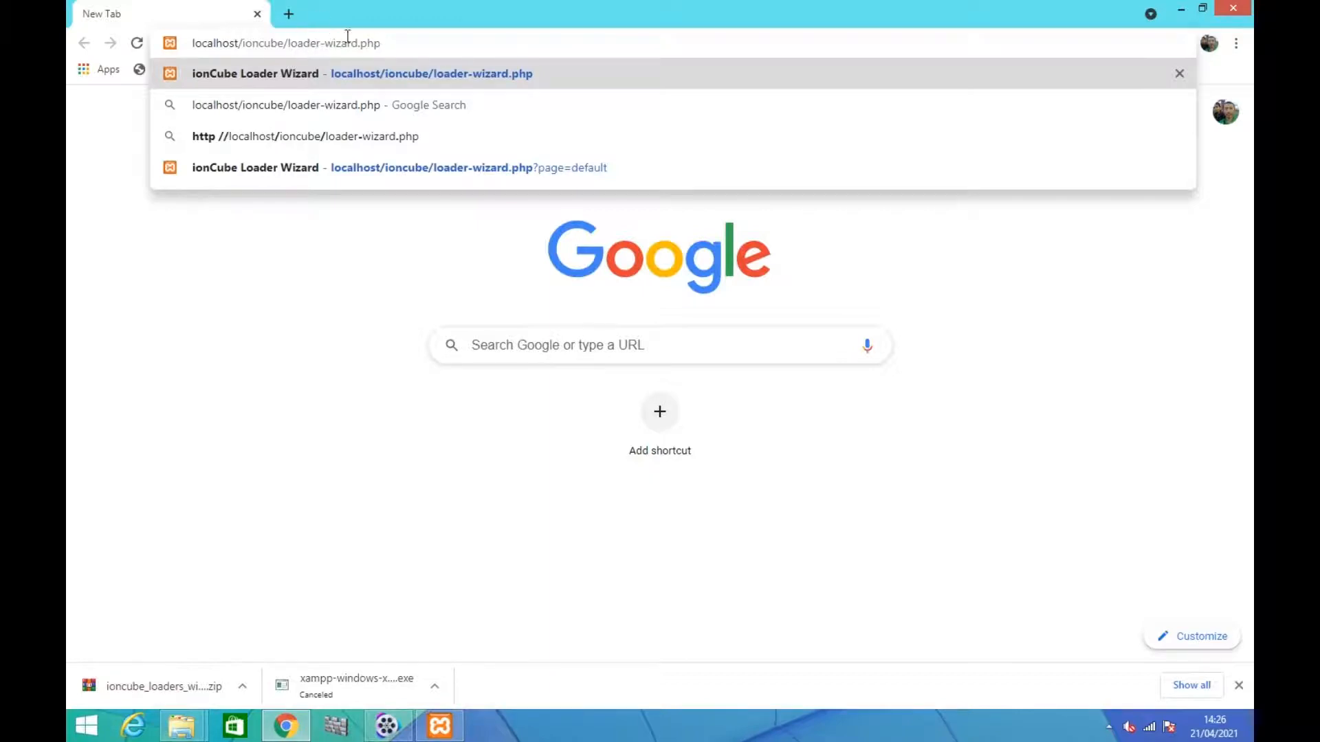
key("Return")
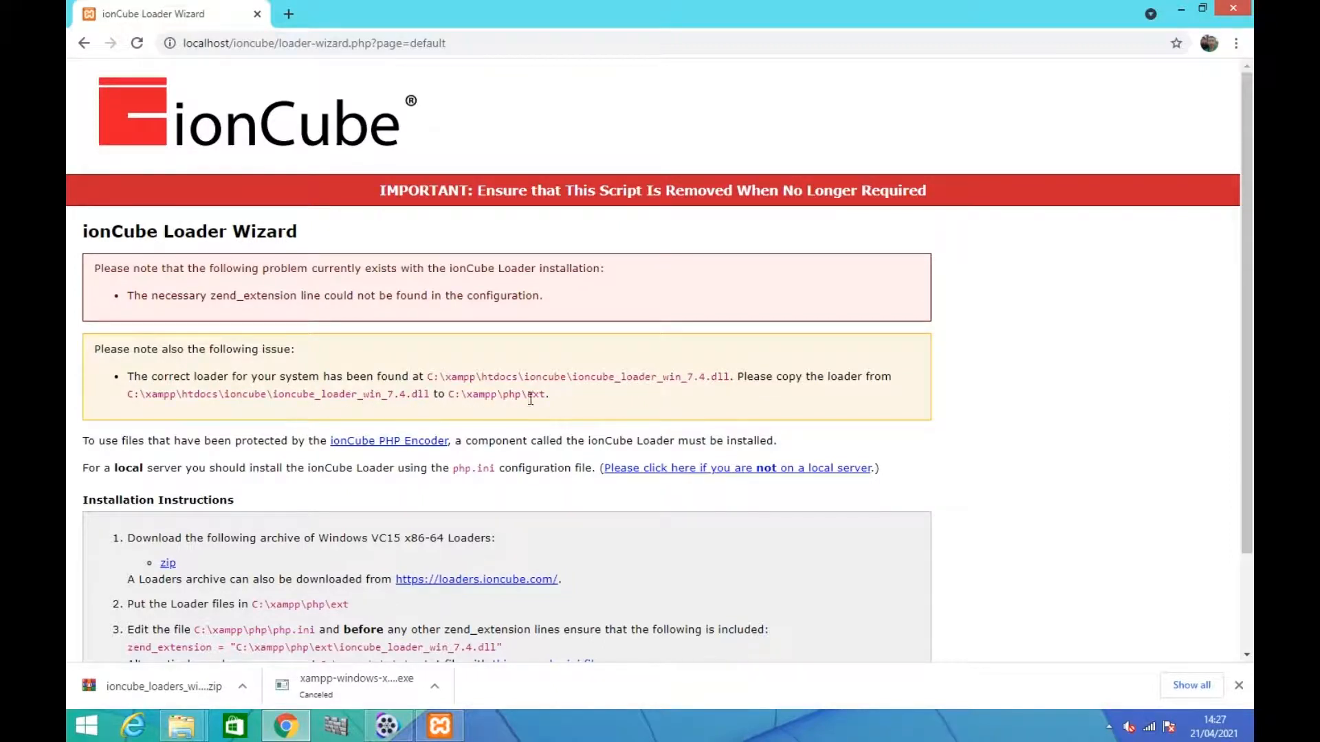
Read the ionCube Loader Wizard's installation instructions, especially where to put the Loader files
scroll(533, 432, "down", 1)
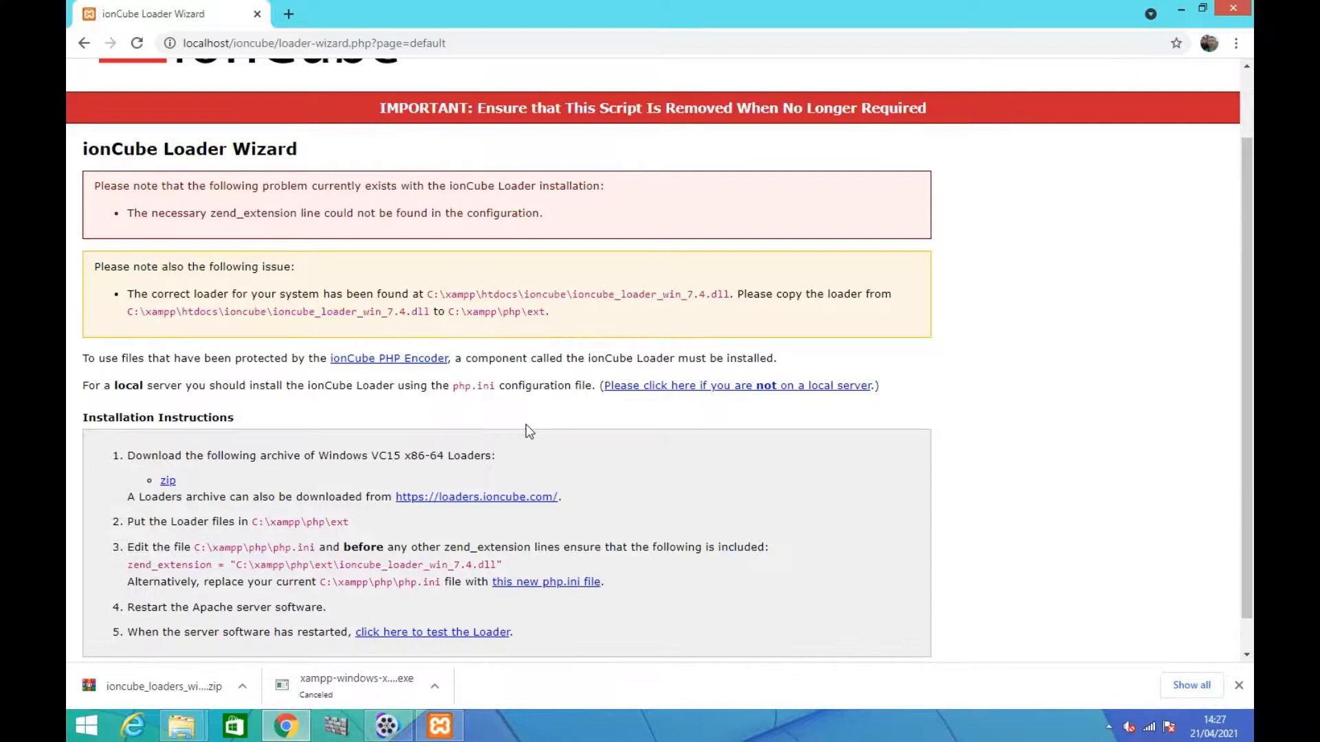
scroll(530, 431, "down", 1)
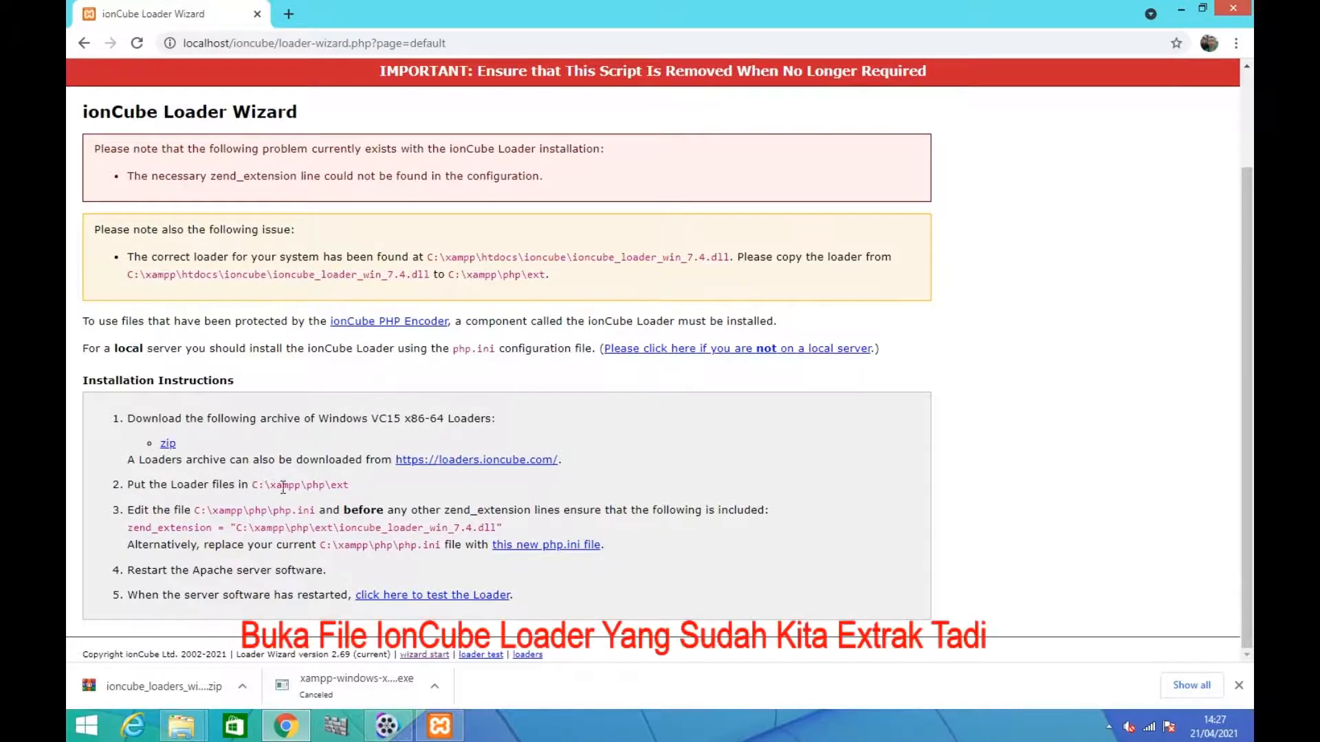
left_click_drag(129, 487, 246, 489)
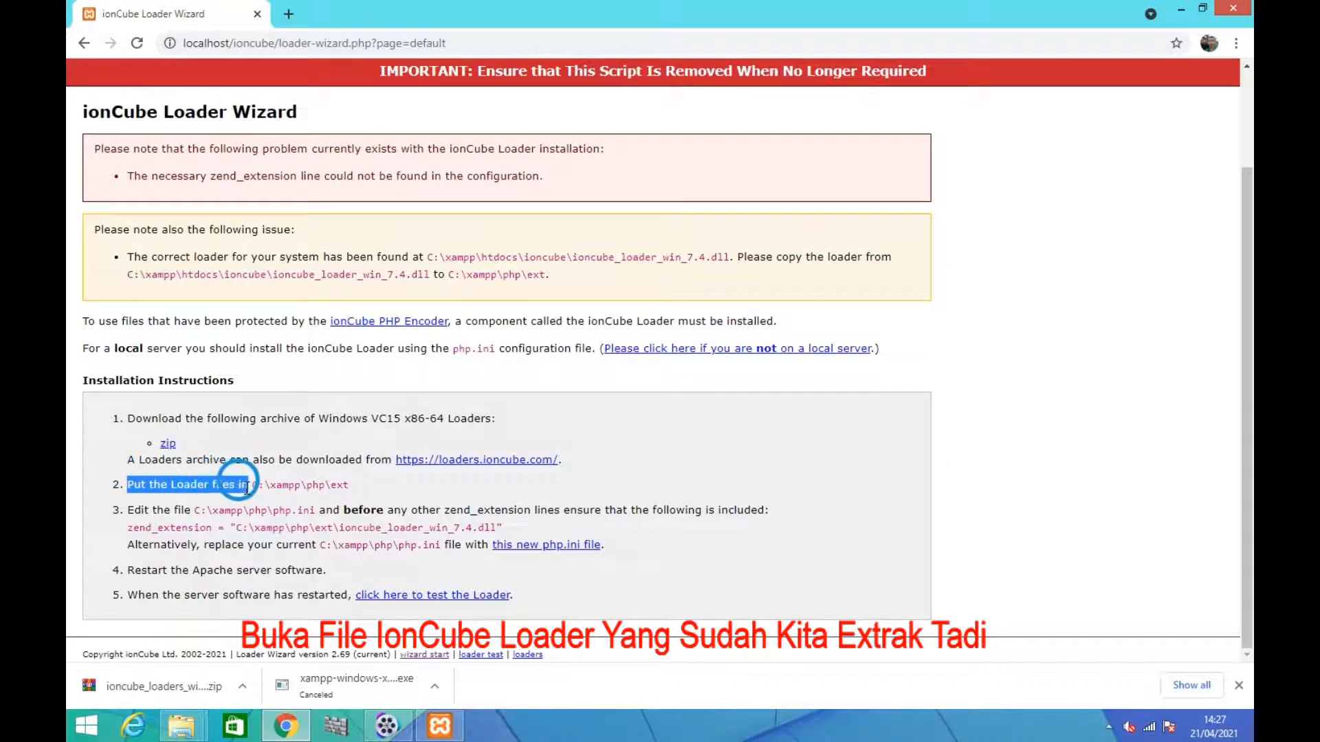
left_click(192, 506)
Copy ioncube_loader_win_7.4.dll from the C:\xampp\htdocs\ioncube folder
left_click(182, 727)
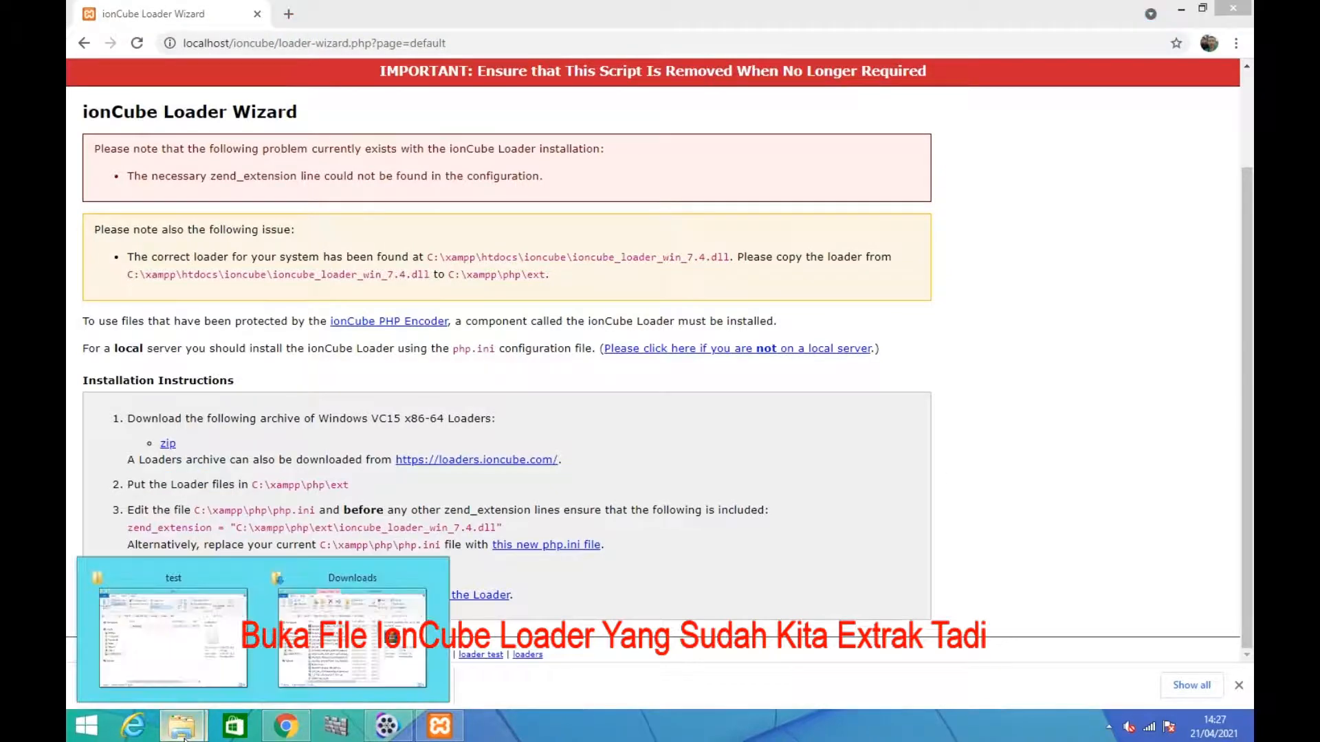
left_click(182, 671)
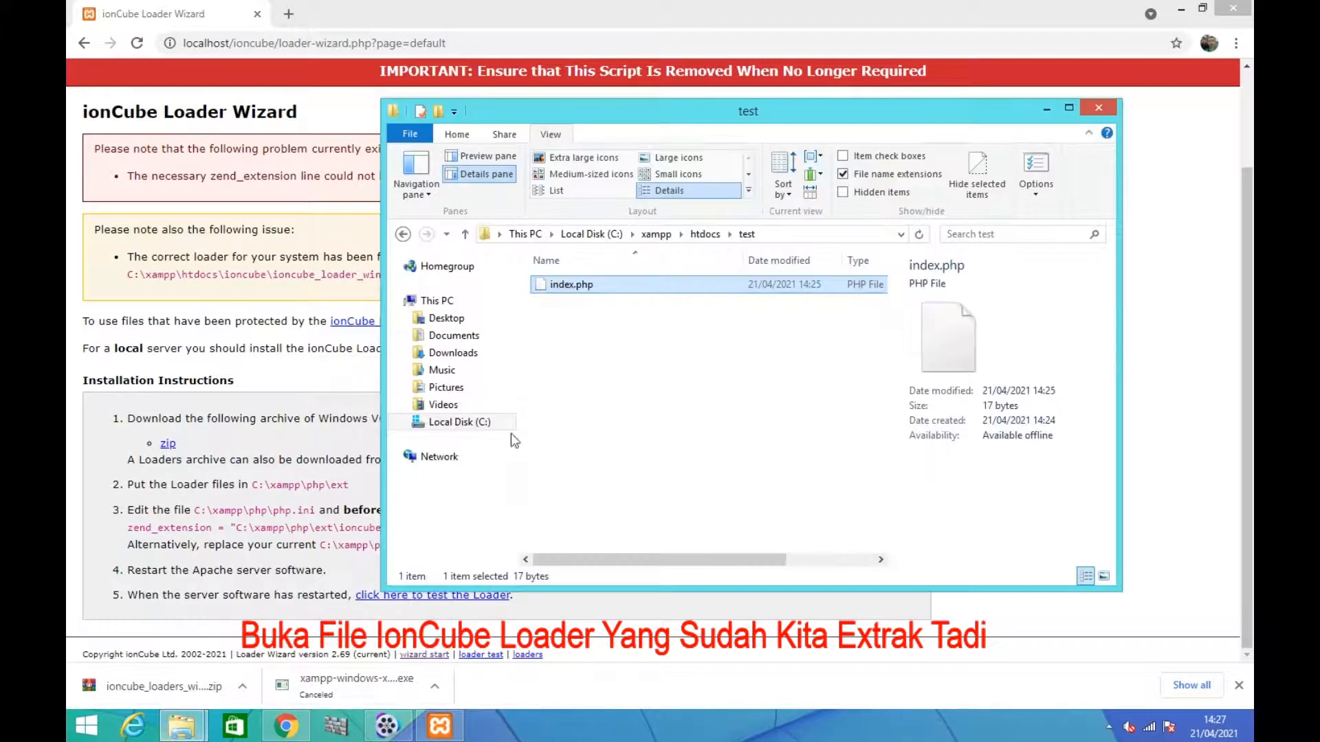
left_click(688, 237)
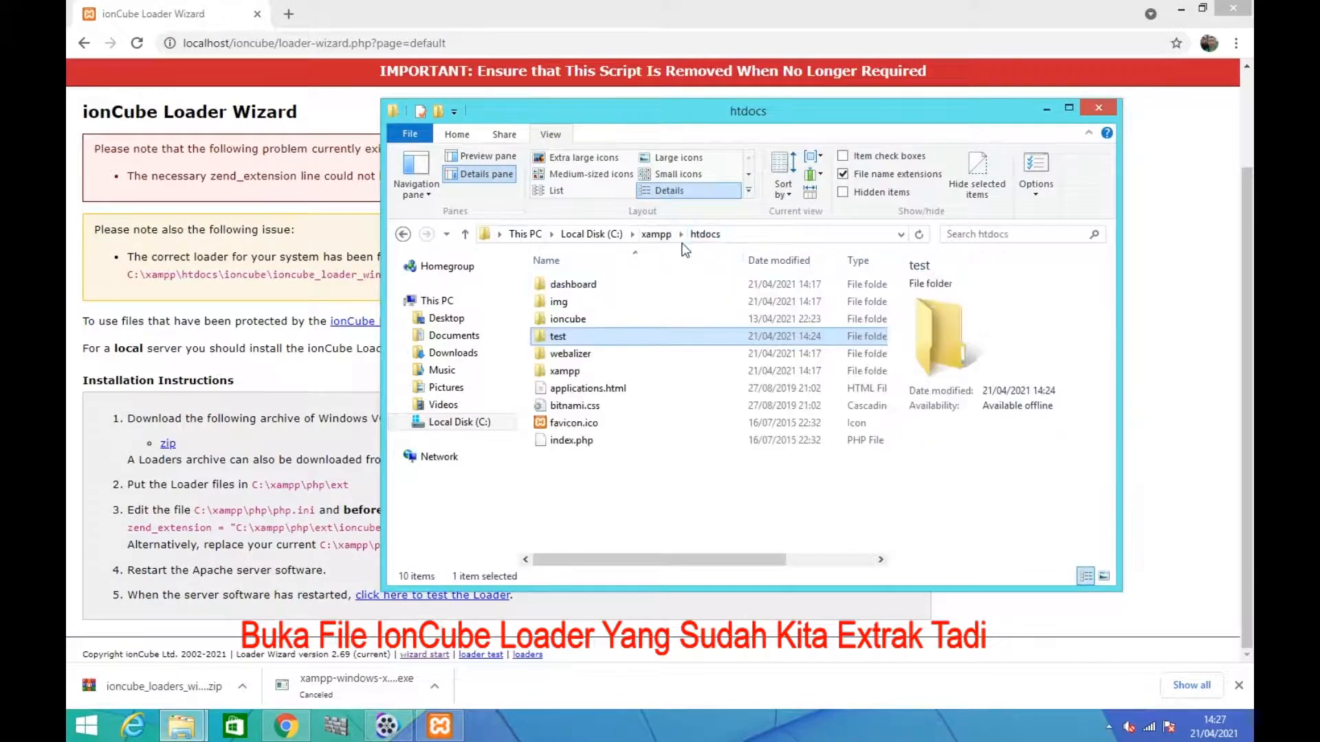
left_click(585, 321)
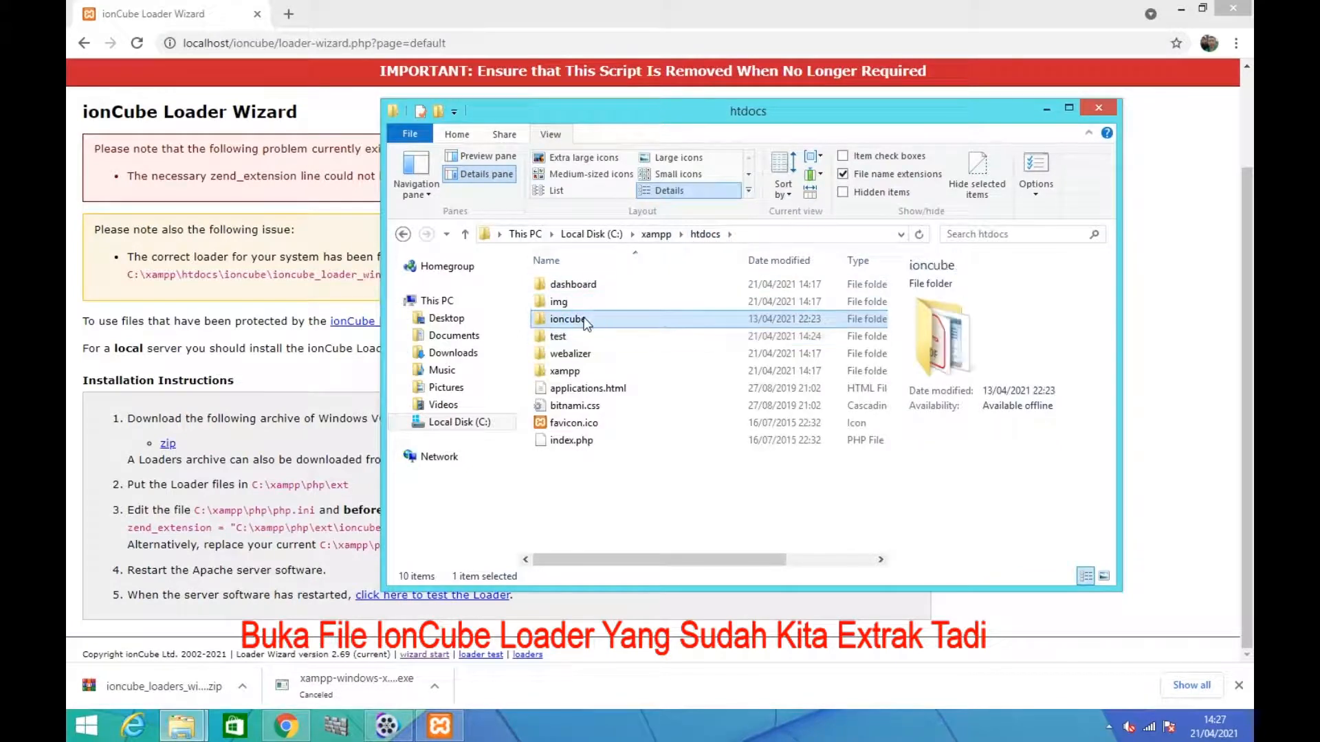
double_click(585, 321)
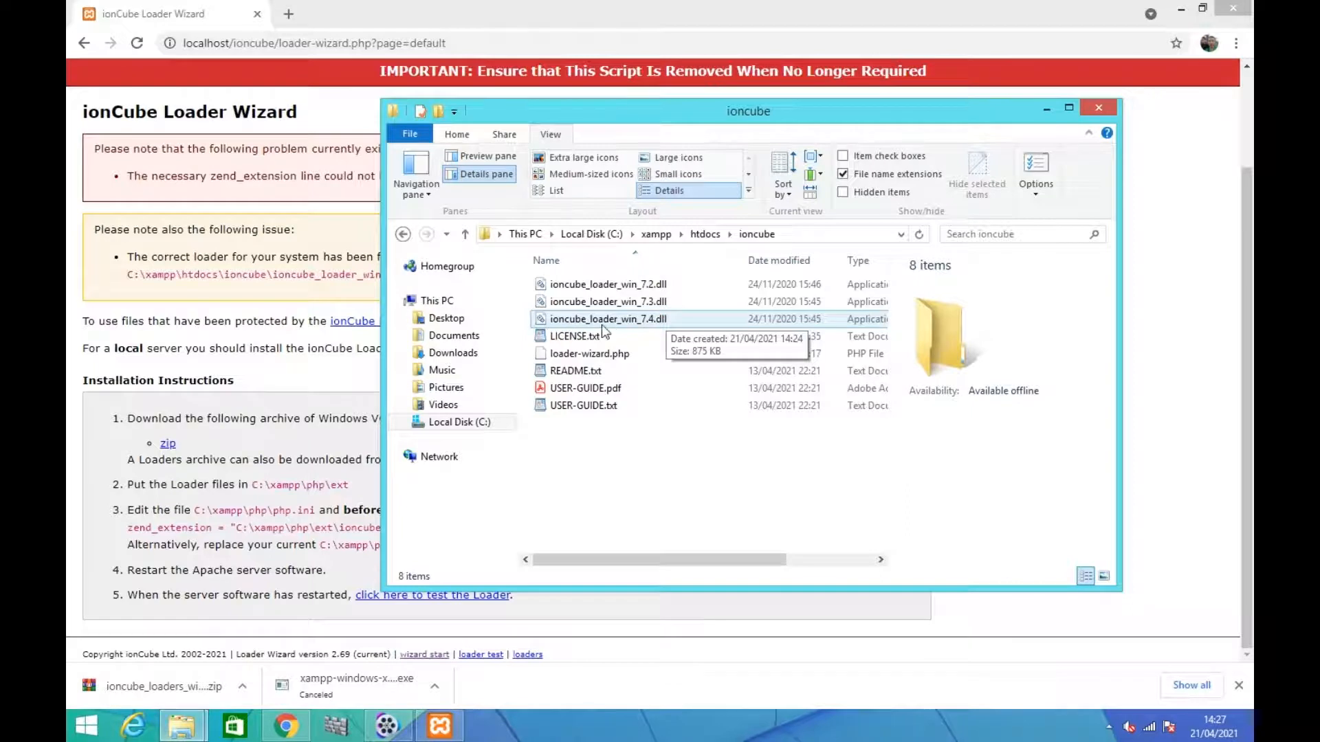
right_click(603, 323)
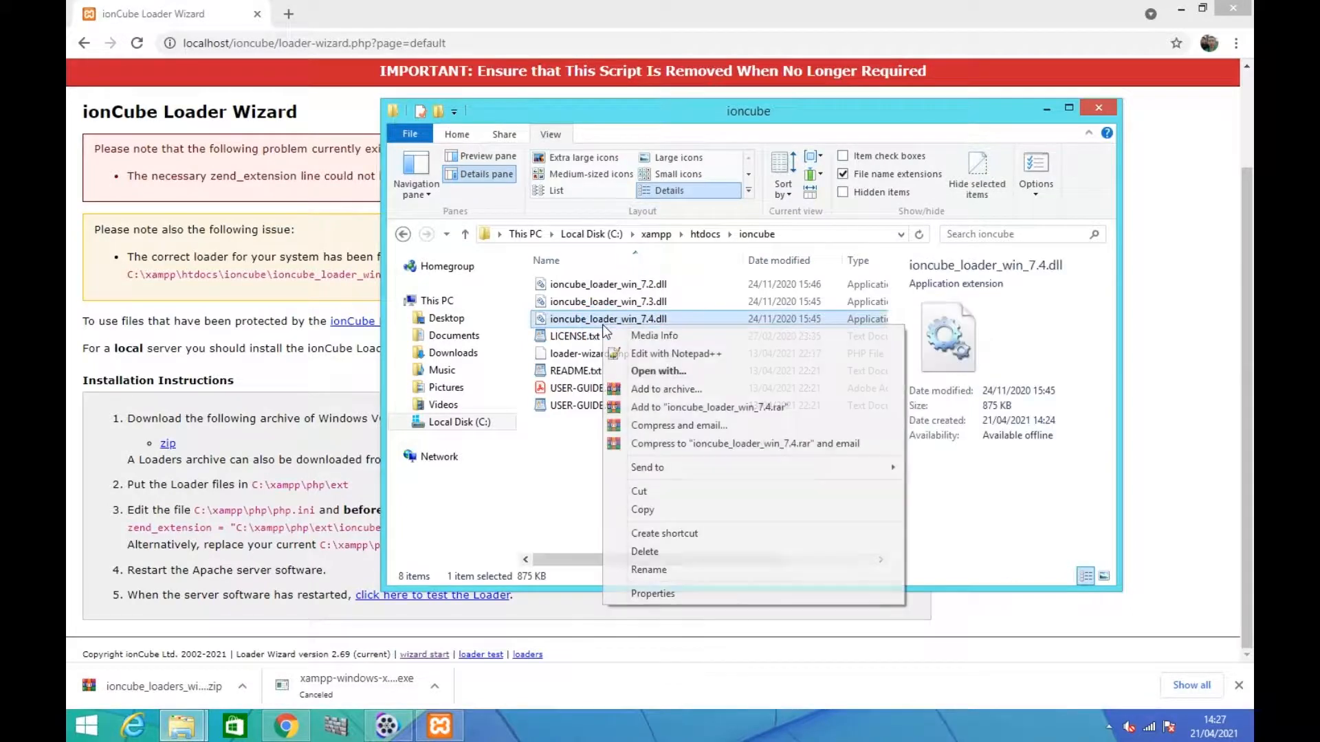
left_click(668, 510)
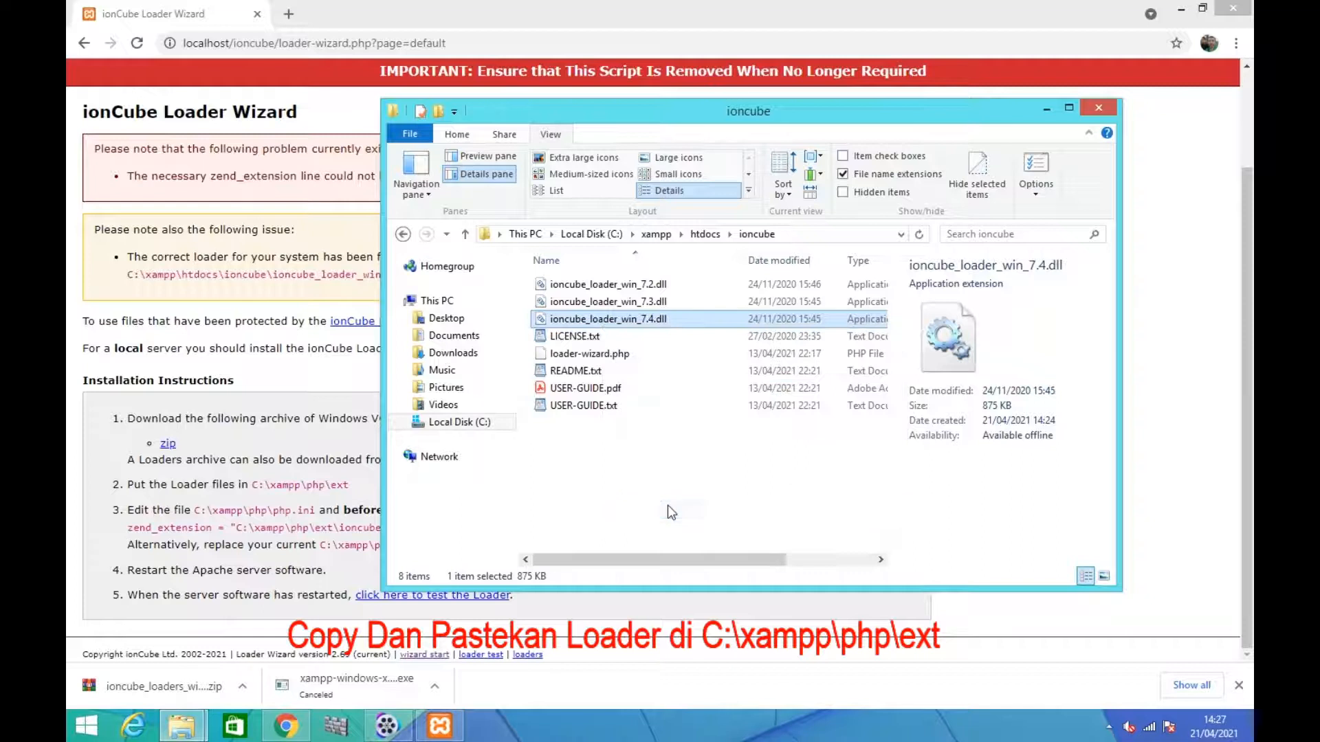
Paste the copied loader file into C:\xampp\php\ext
left_click(660, 234)
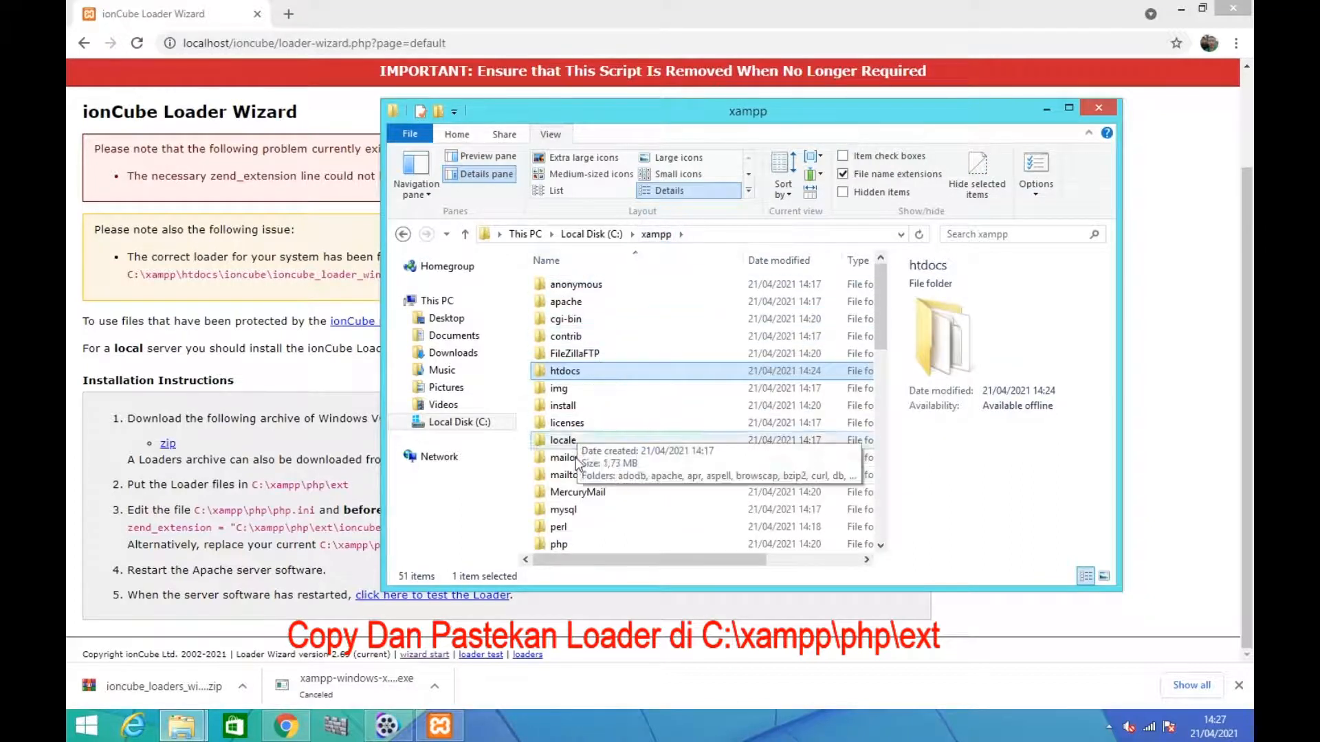
double_click(572, 543)
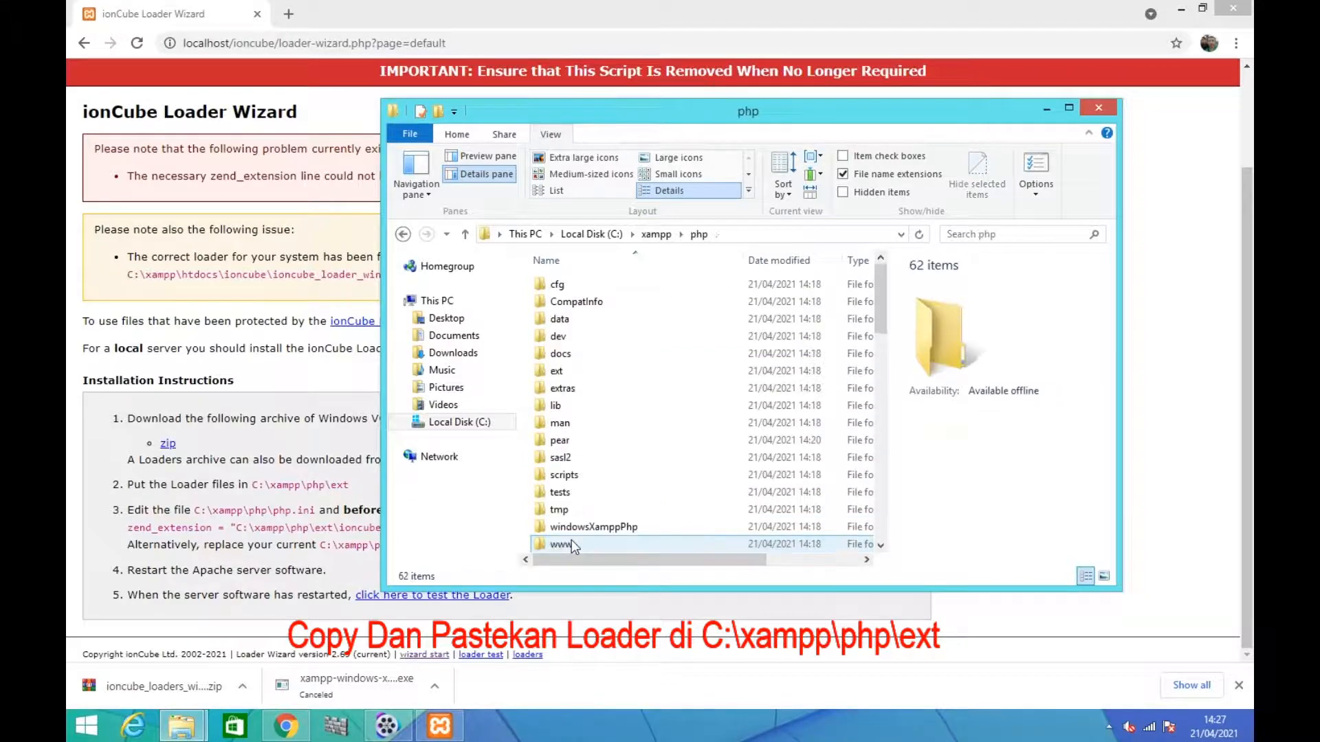
left_click(559, 373)
double_click(558, 372)
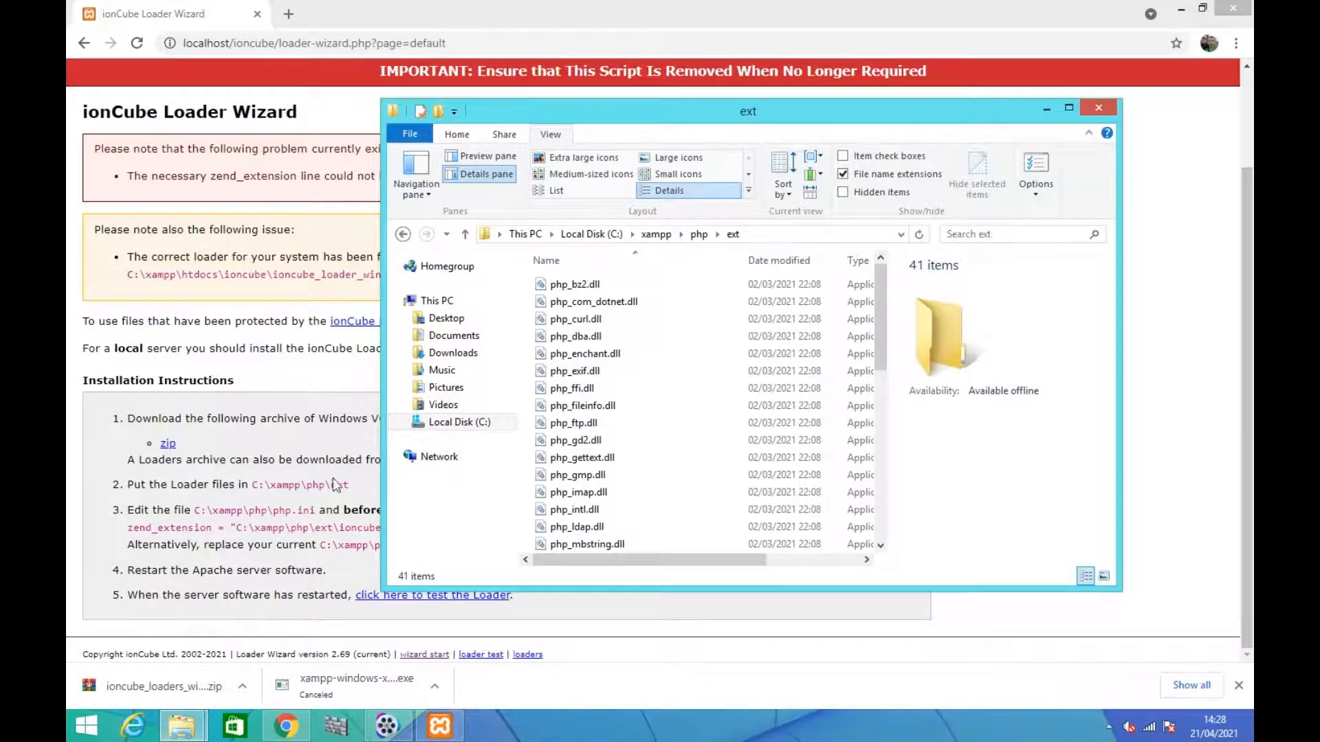
right_click(521, 277)
left_click(569, 413)
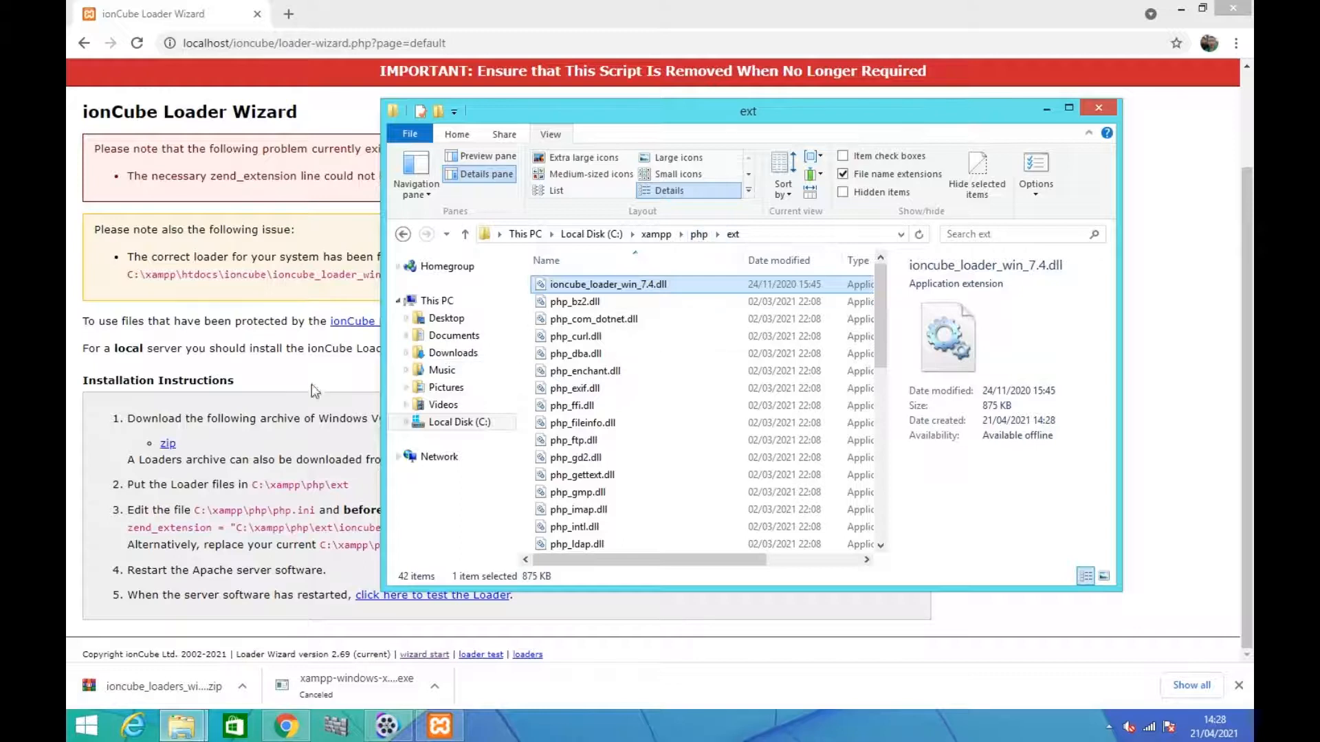
Check the wizard's instruction on which configuration file to edit, and open php.ini from C:\xampp\php
left_click(221, 515)
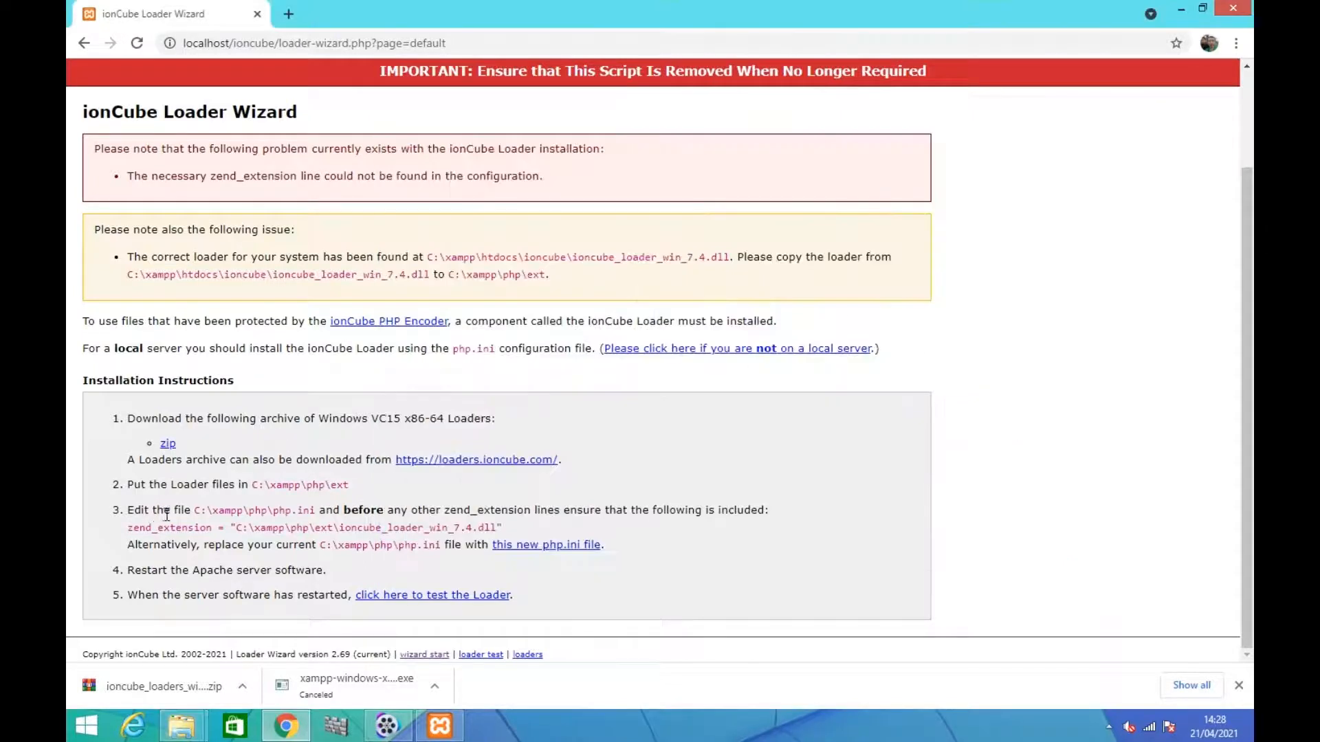
left_click(274, 512)
left_click_drag(275, 513, 316, 510)
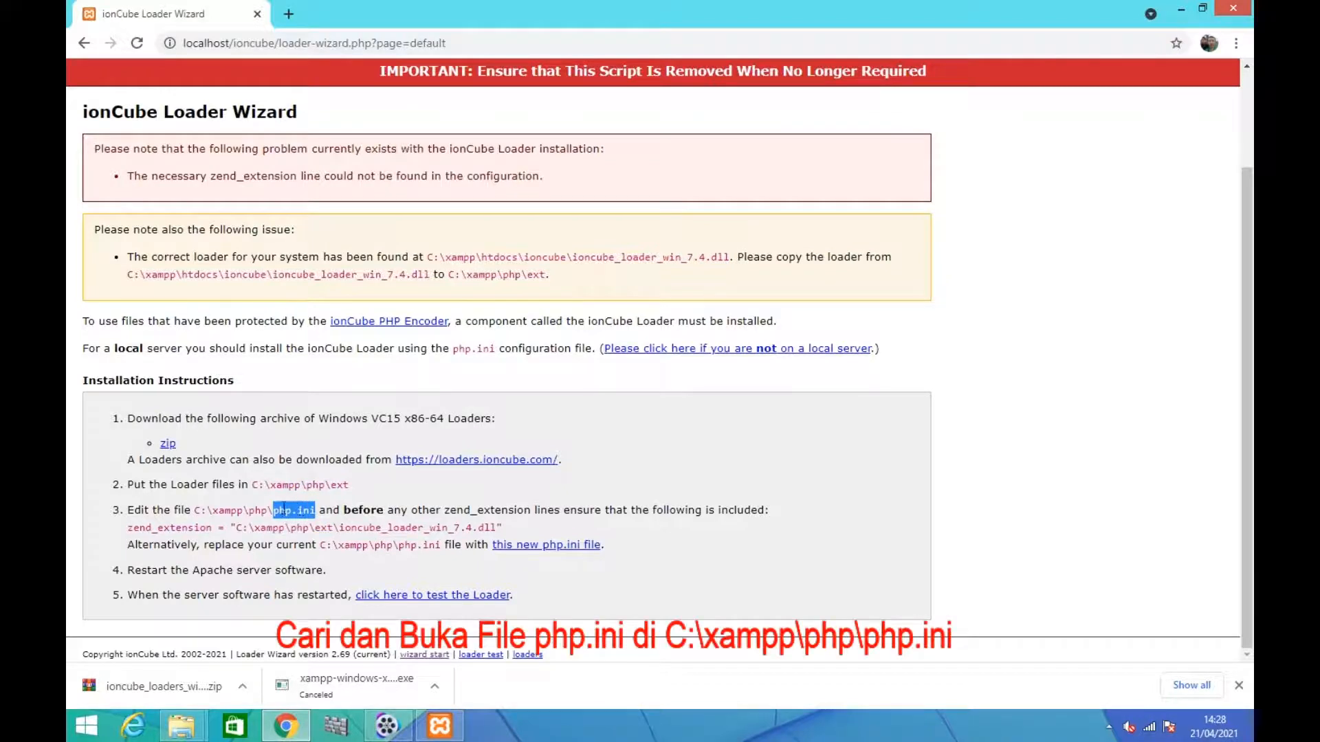
left_click(182, 726)
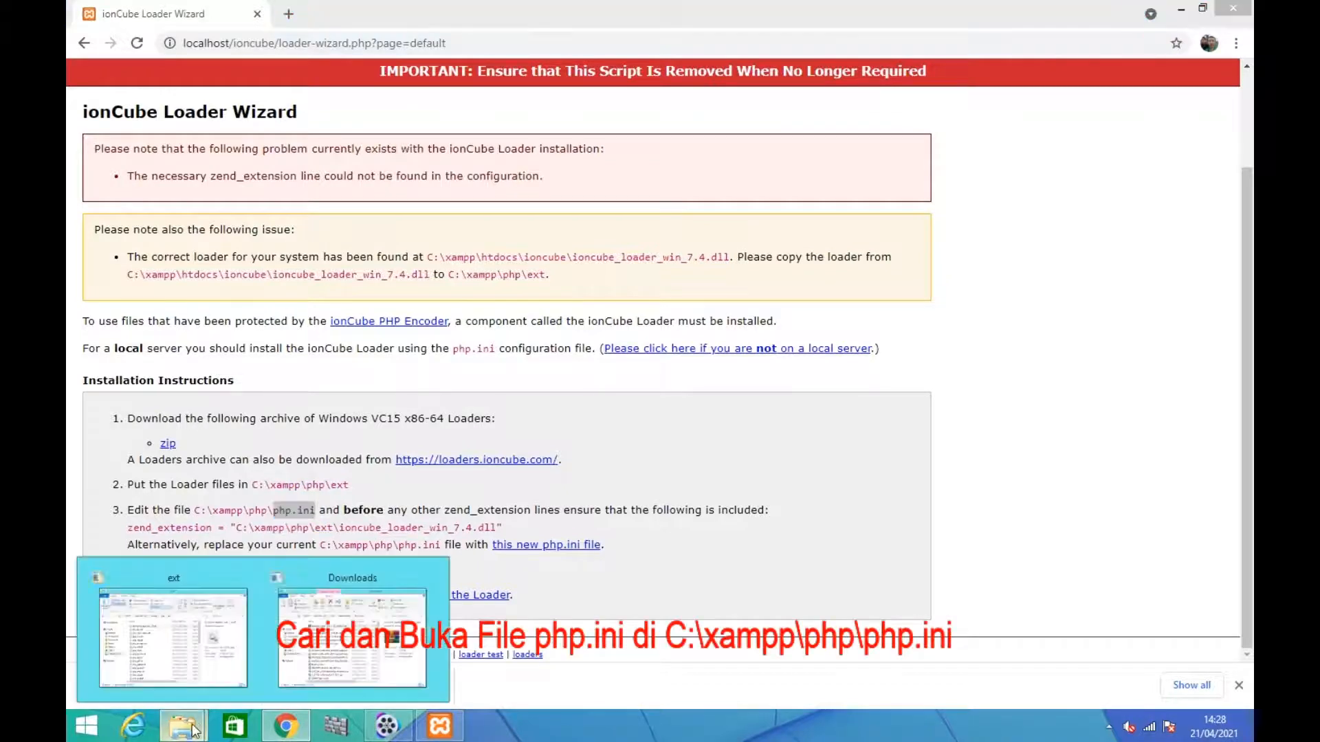
left_click(188, 663)
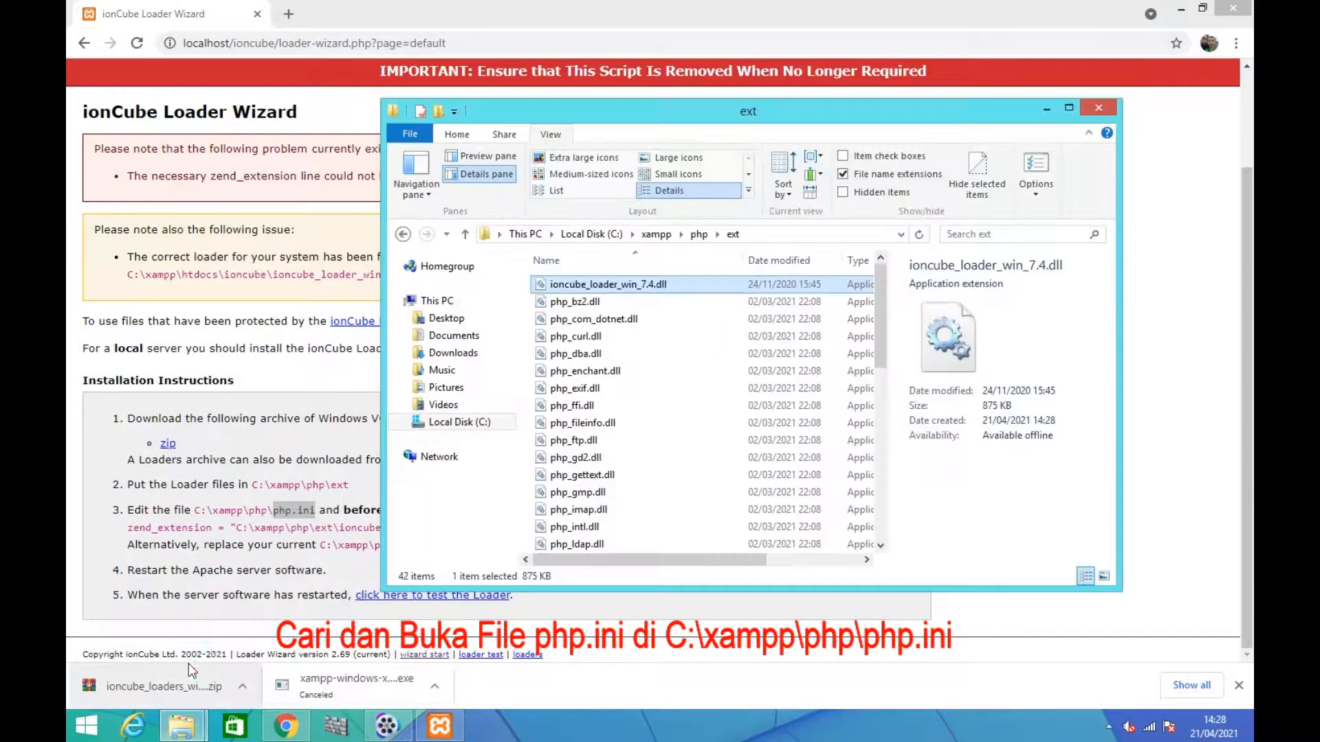
left_click(698, 234)
left_click(690, 115)
left_click_drag(690, 116, 844, 108)
left_click_drag(1029, 295, 1038, 447)
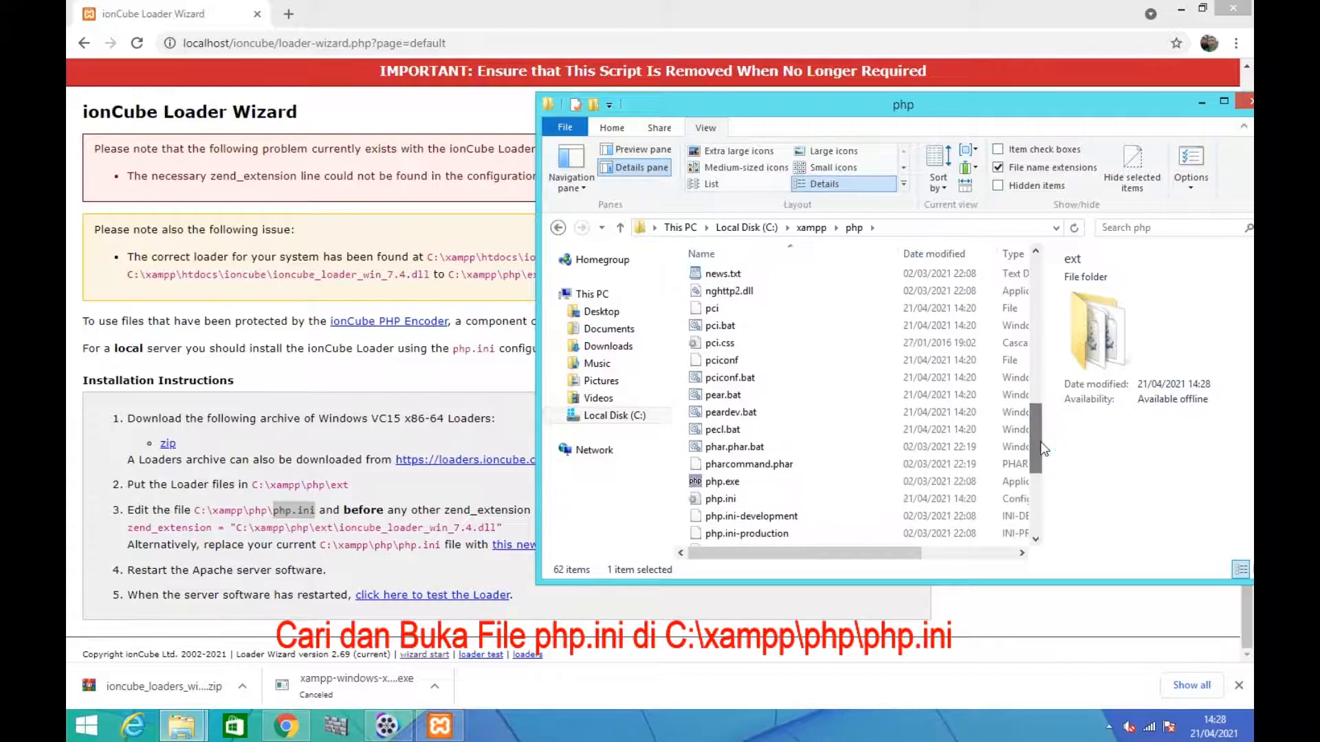
double_click(730, 502)
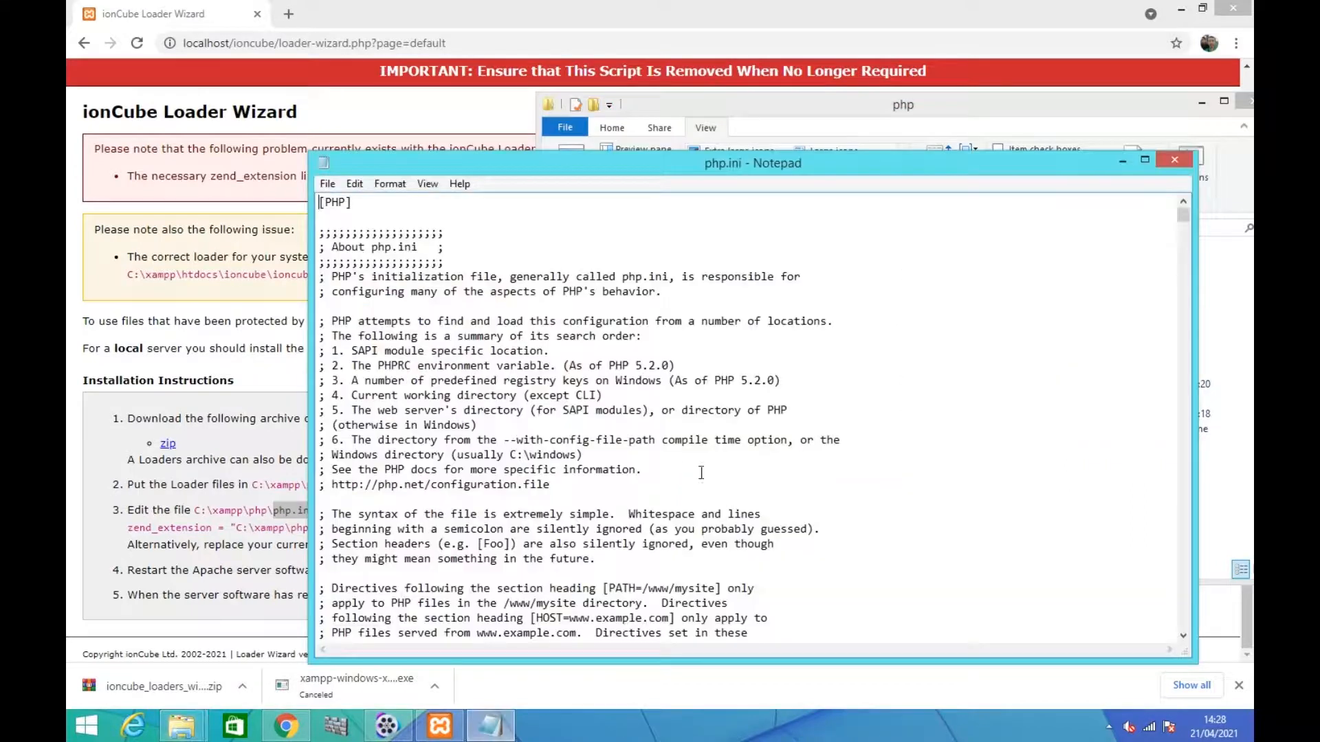
Add a new first line above [PHP] in php.ini and start it with zend_extension = " as the wizard instructs
left_click_drag(547, 167, 792, 185)
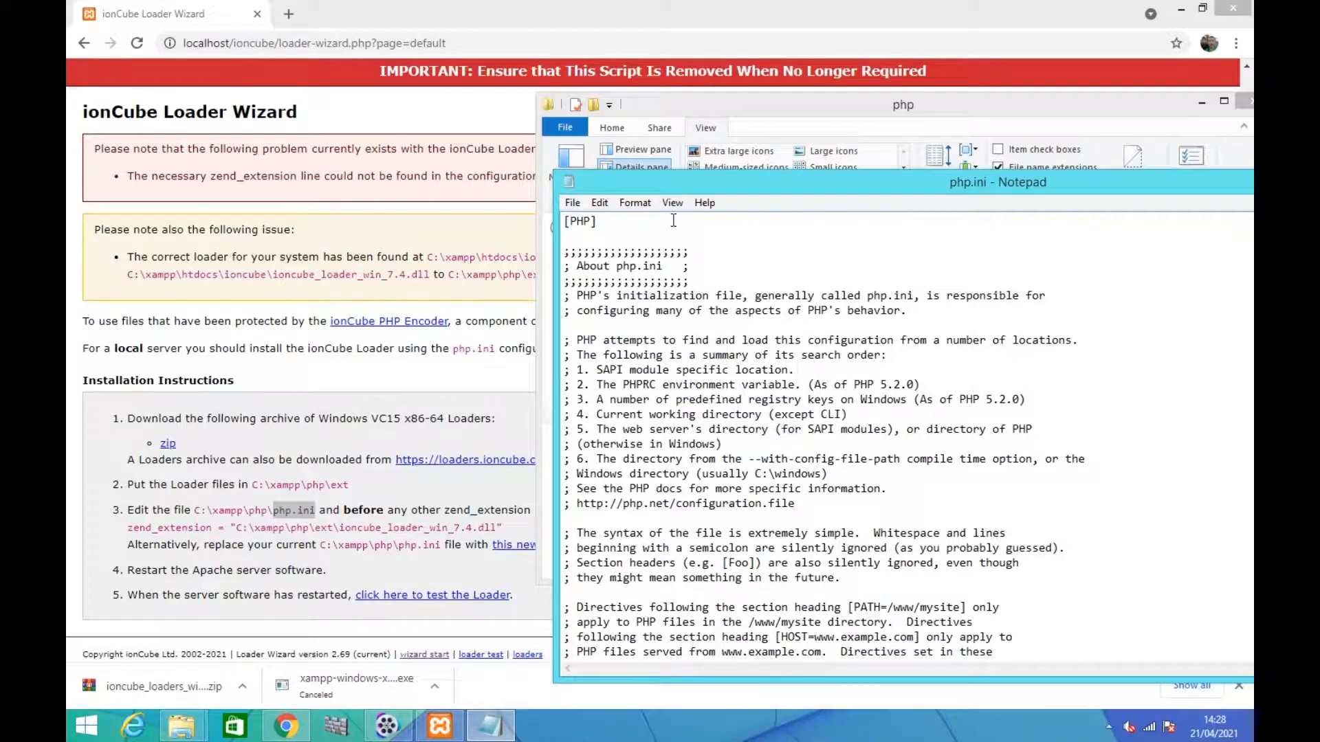
key("Return")
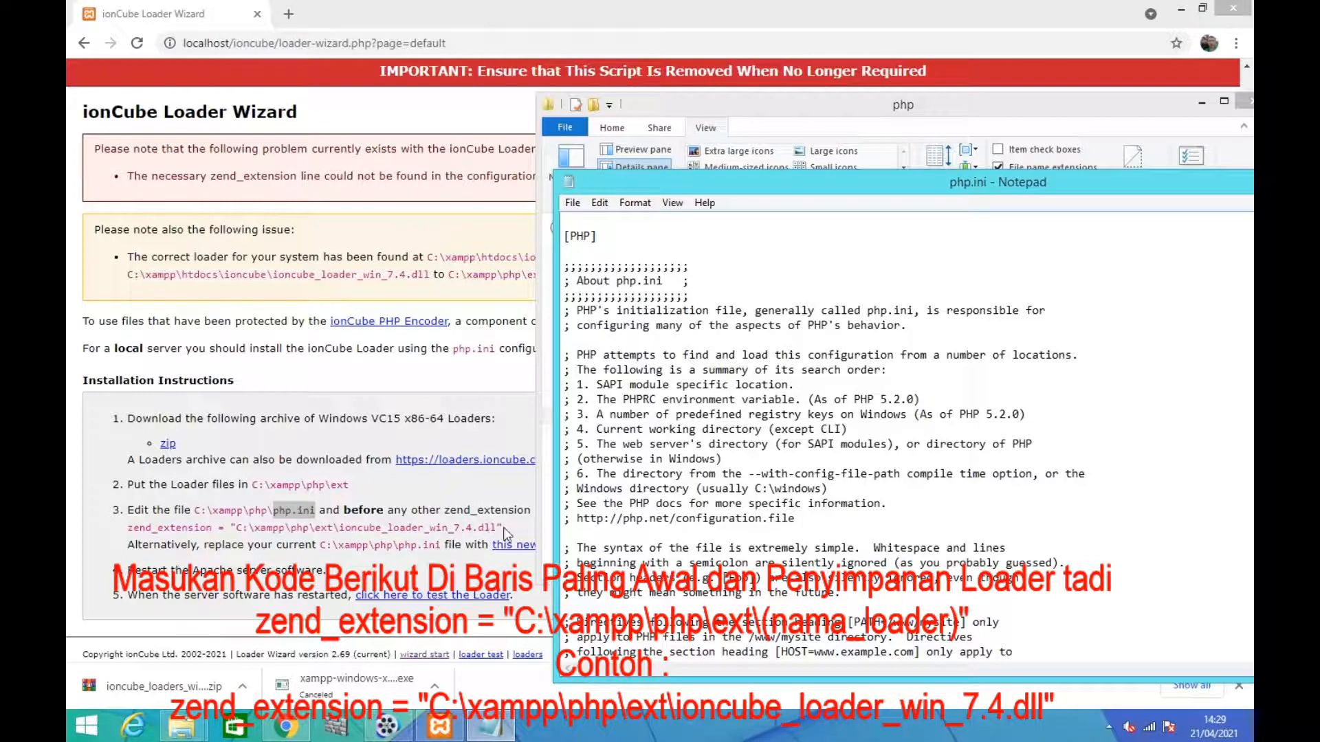
left_click_drag(130, 527, 524, 534)
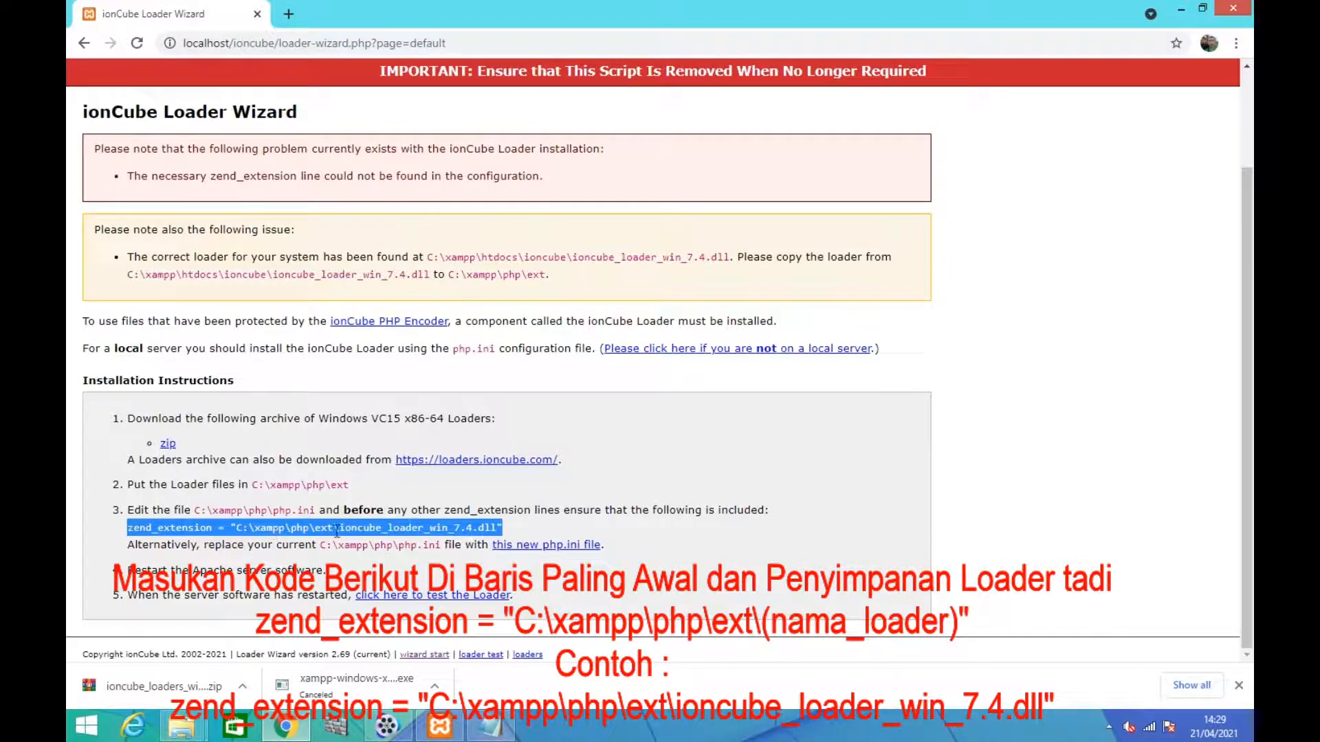
left_click(521, 530)
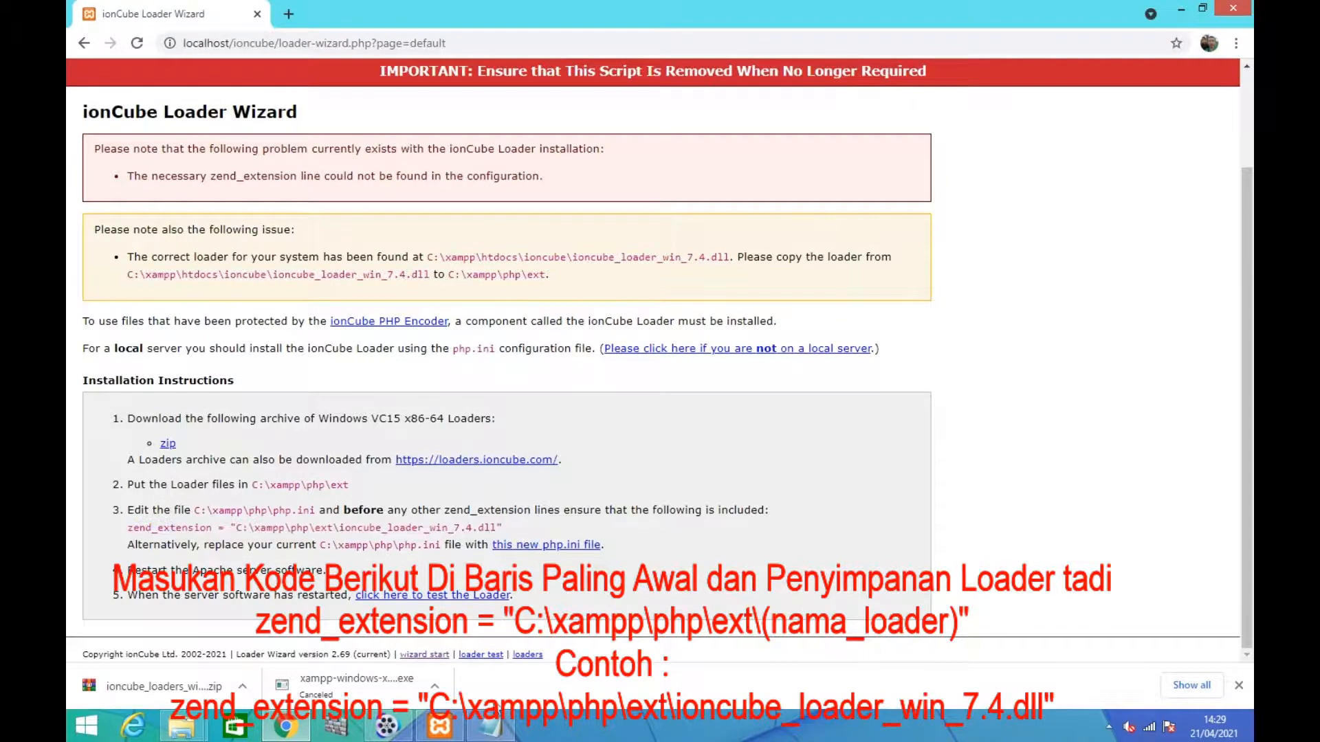
left_click(491, 725)
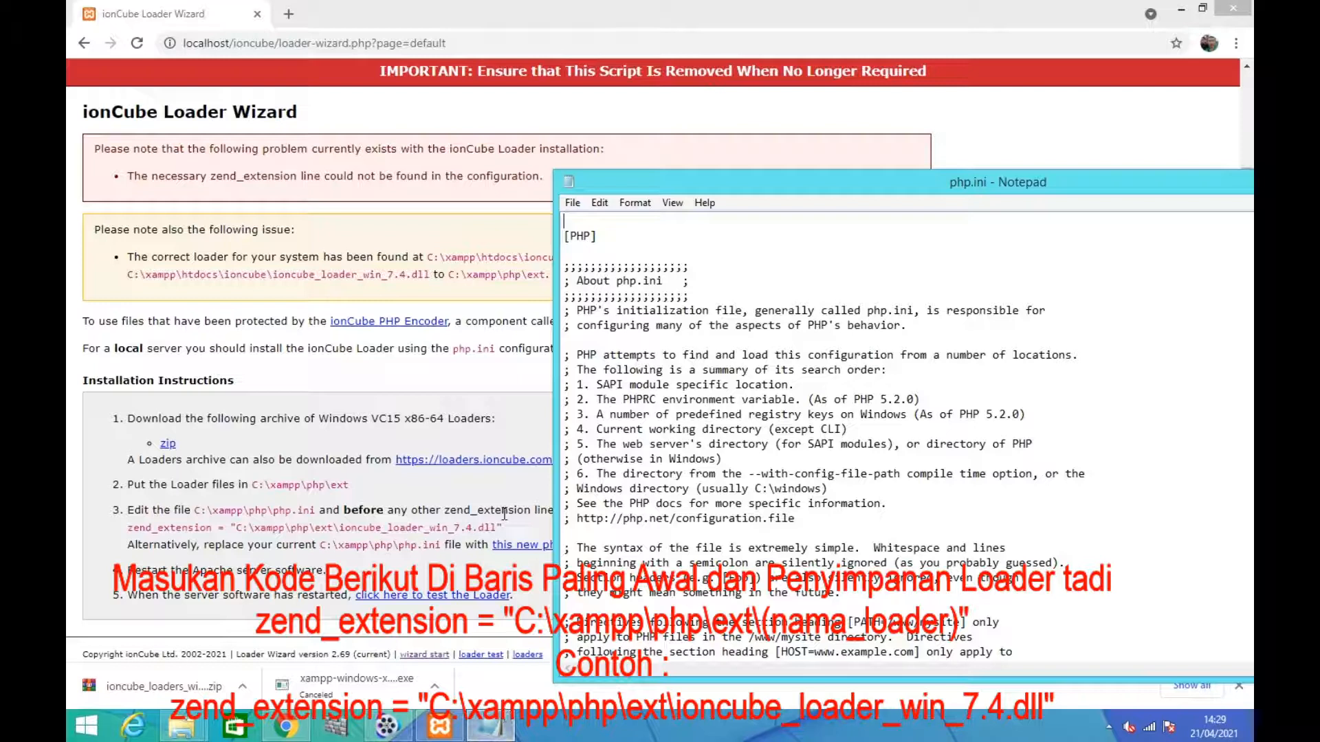
type("zend_extension = \"")
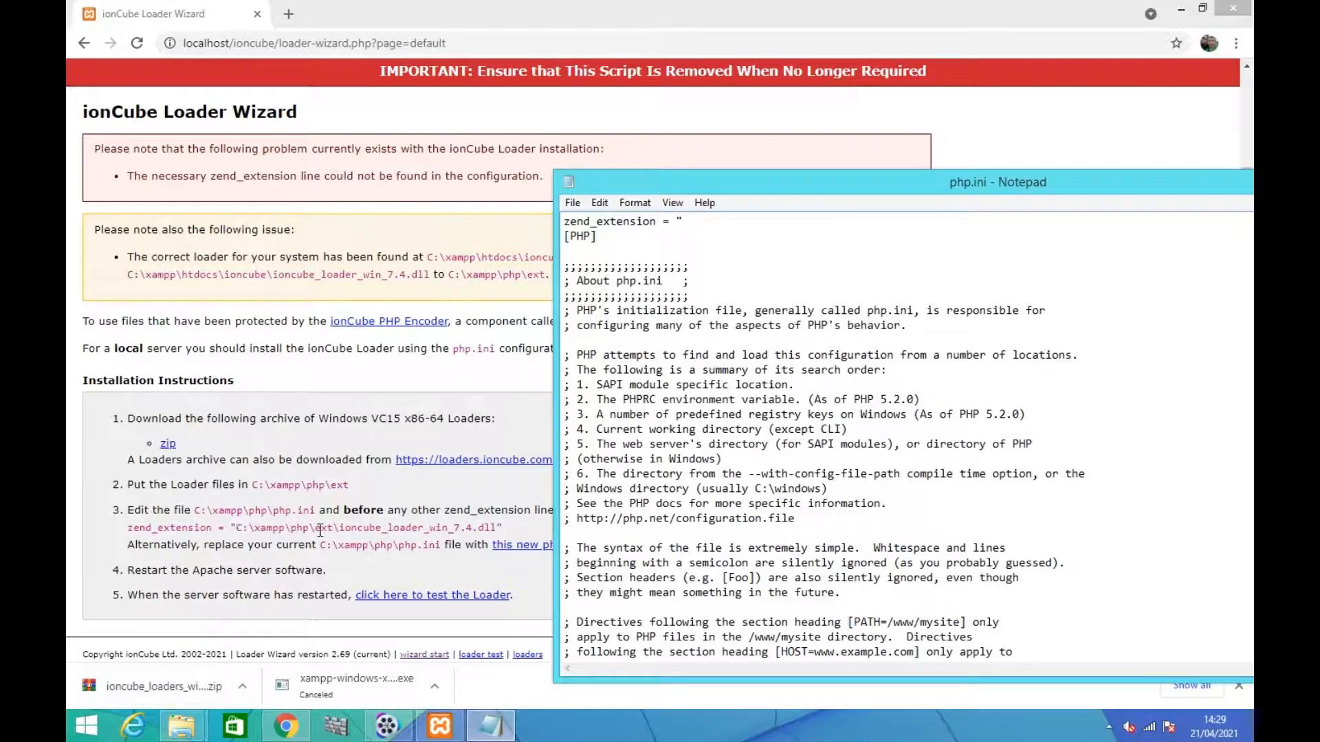
Copy the ext folder's path C:\xampp\php\ext and paste it after the opening quote of php.ini's zend_extension line
left_click(186, 727)
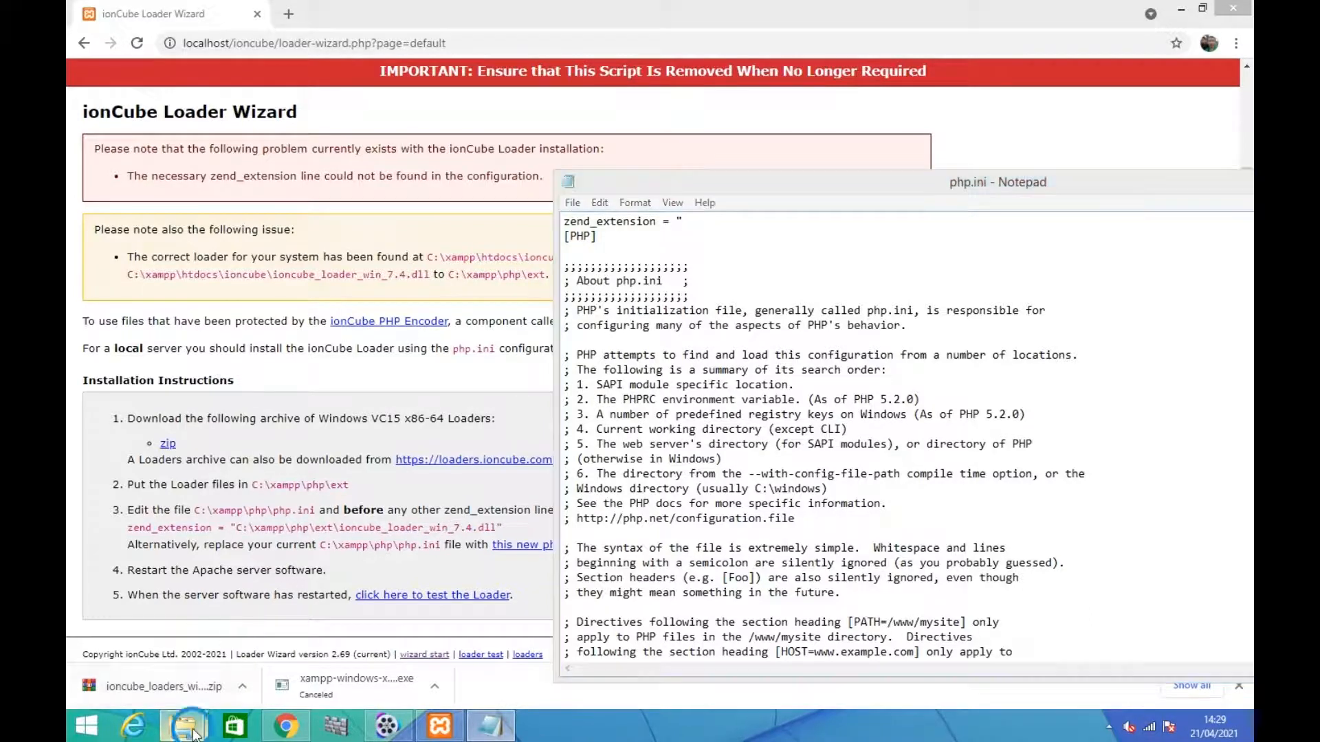
left_click(190, 661)
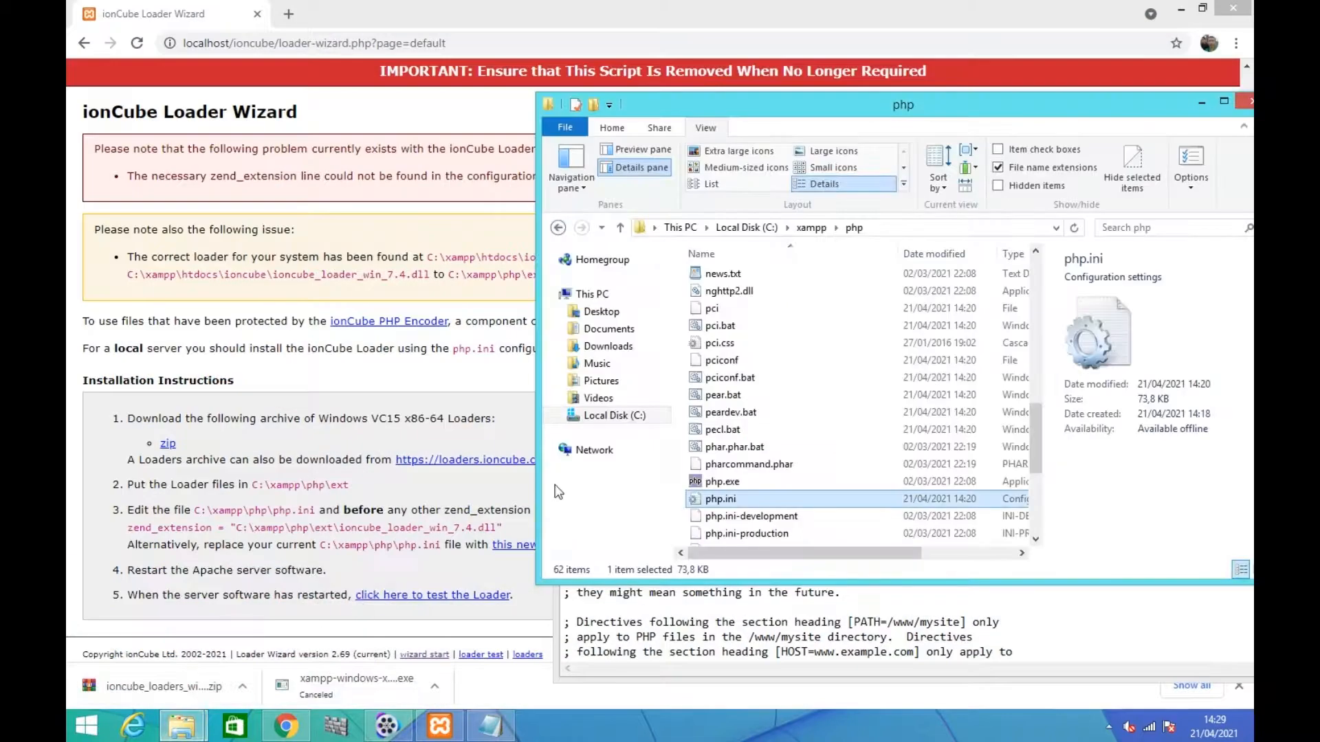
scroll(732, 440, "up", 10)
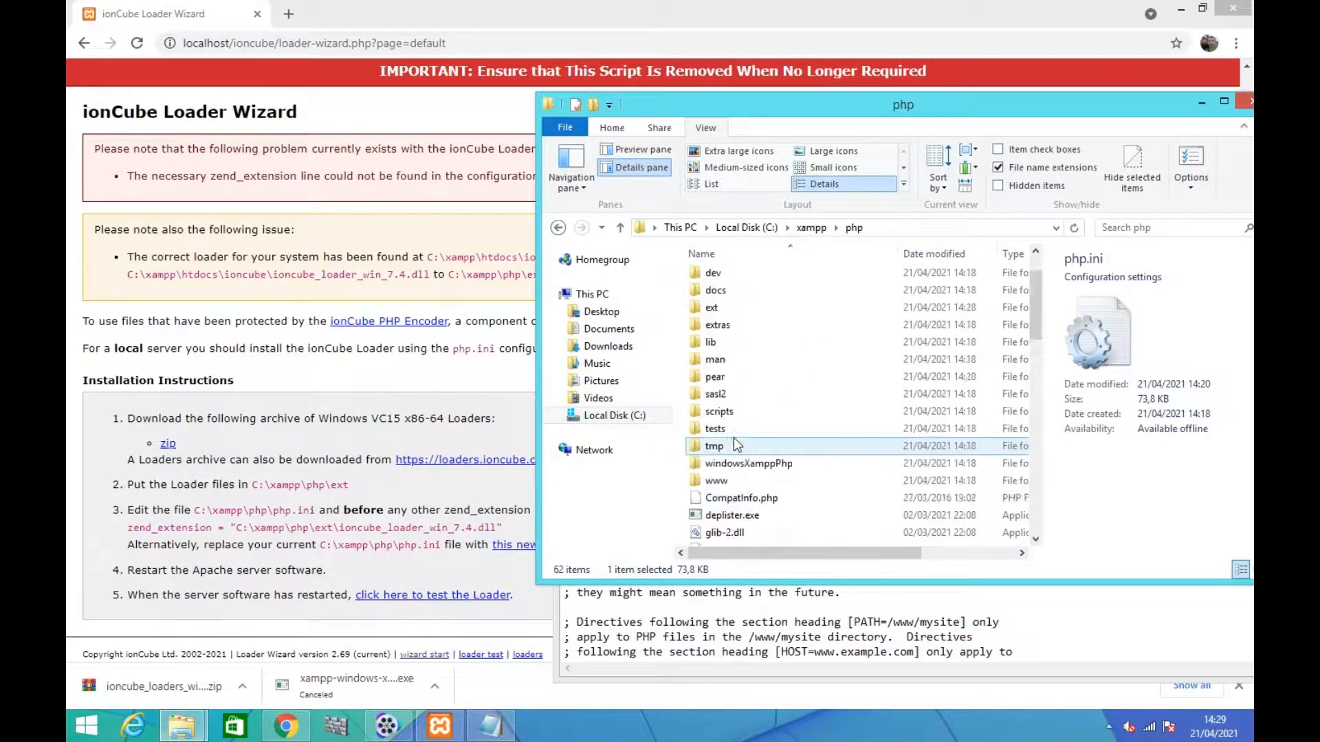
scroll(733, 437, "up", 1)
double_click(717, 367)
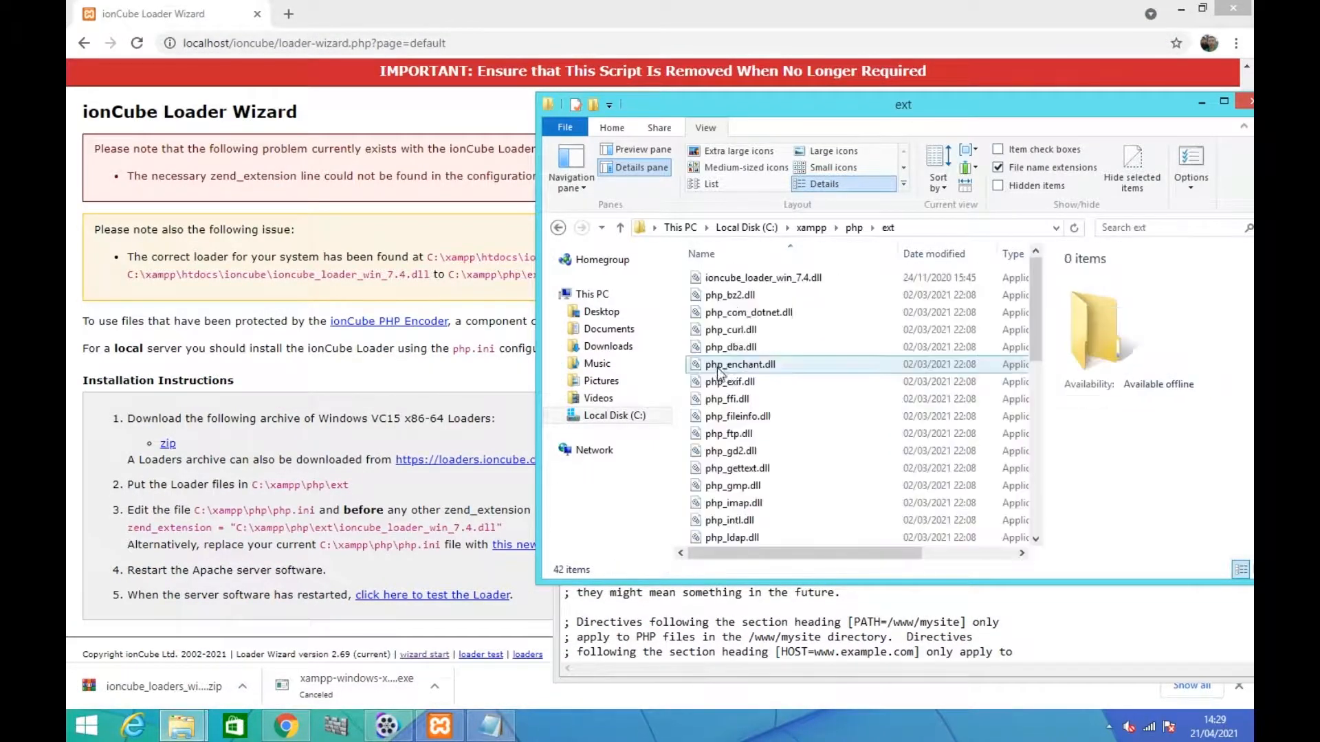
left_click(921, 227)
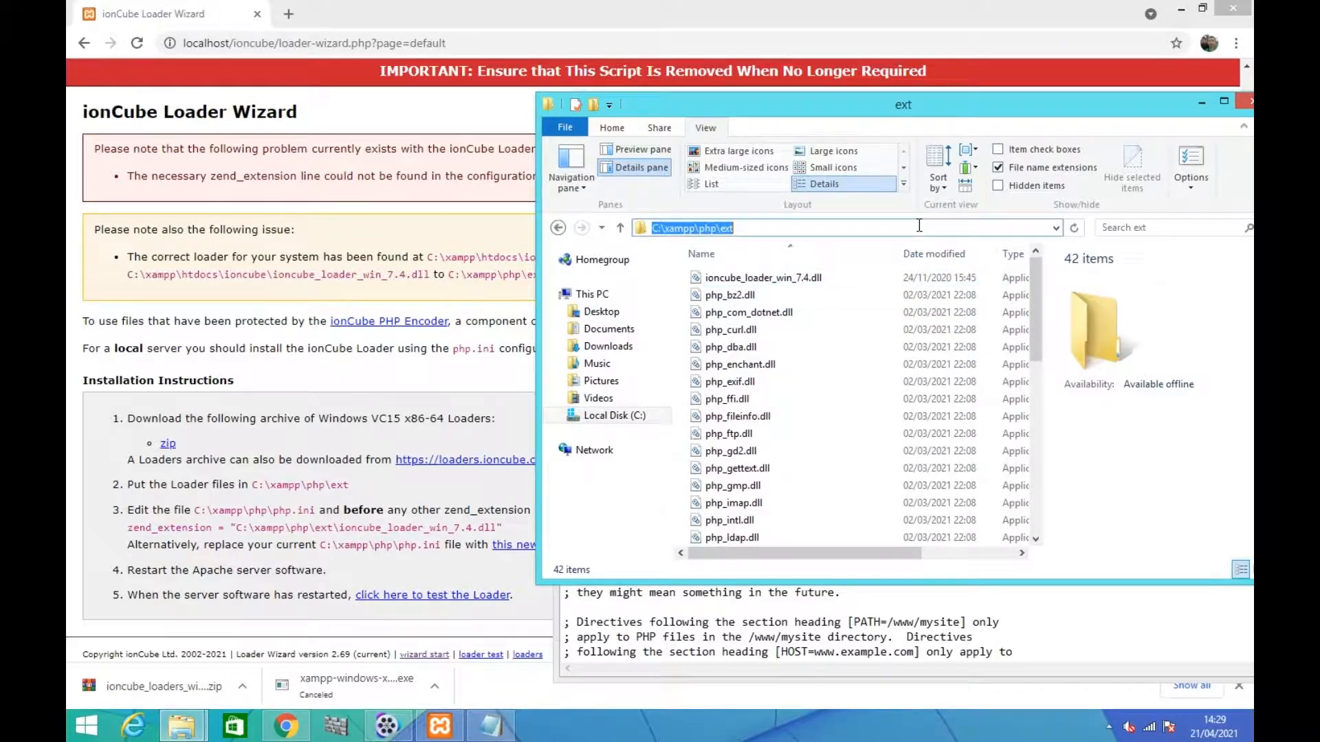
right_click(704, 227)
left_click(738, 280)
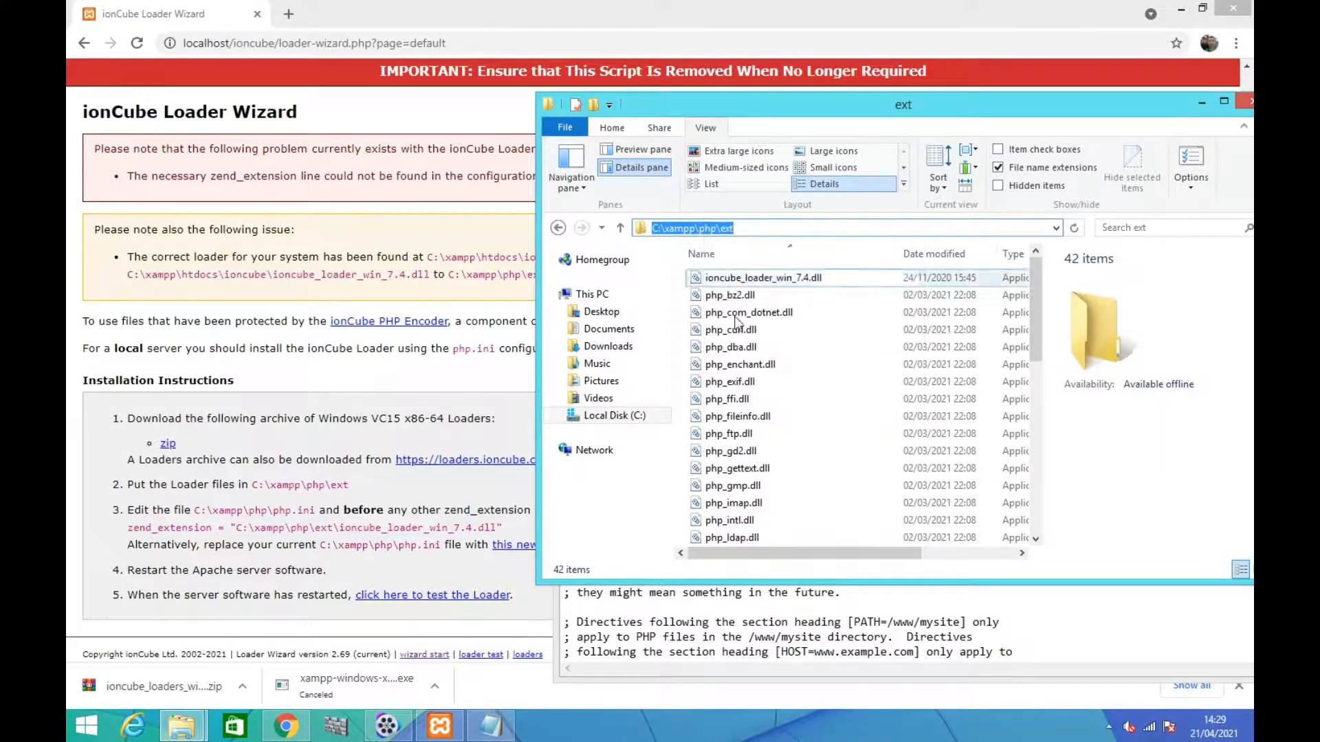
left_click(642, 618)
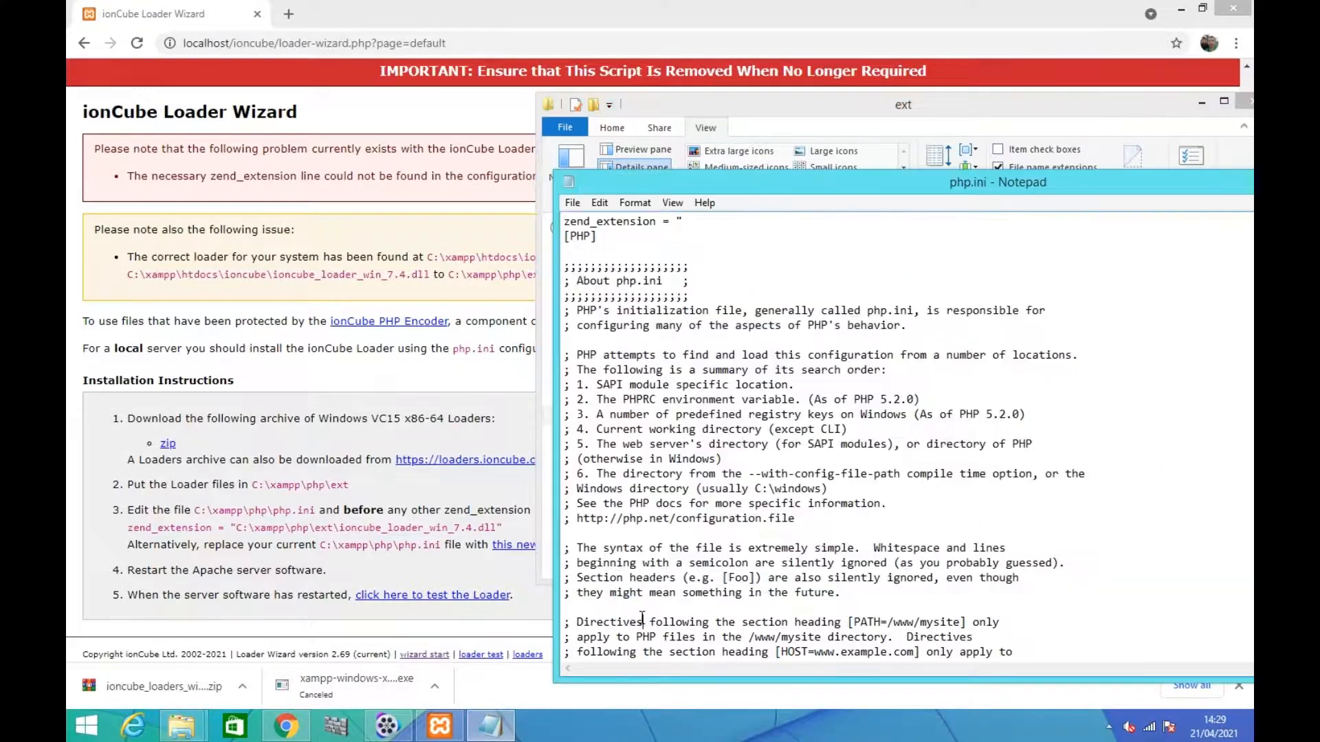
right_click(701, 228)
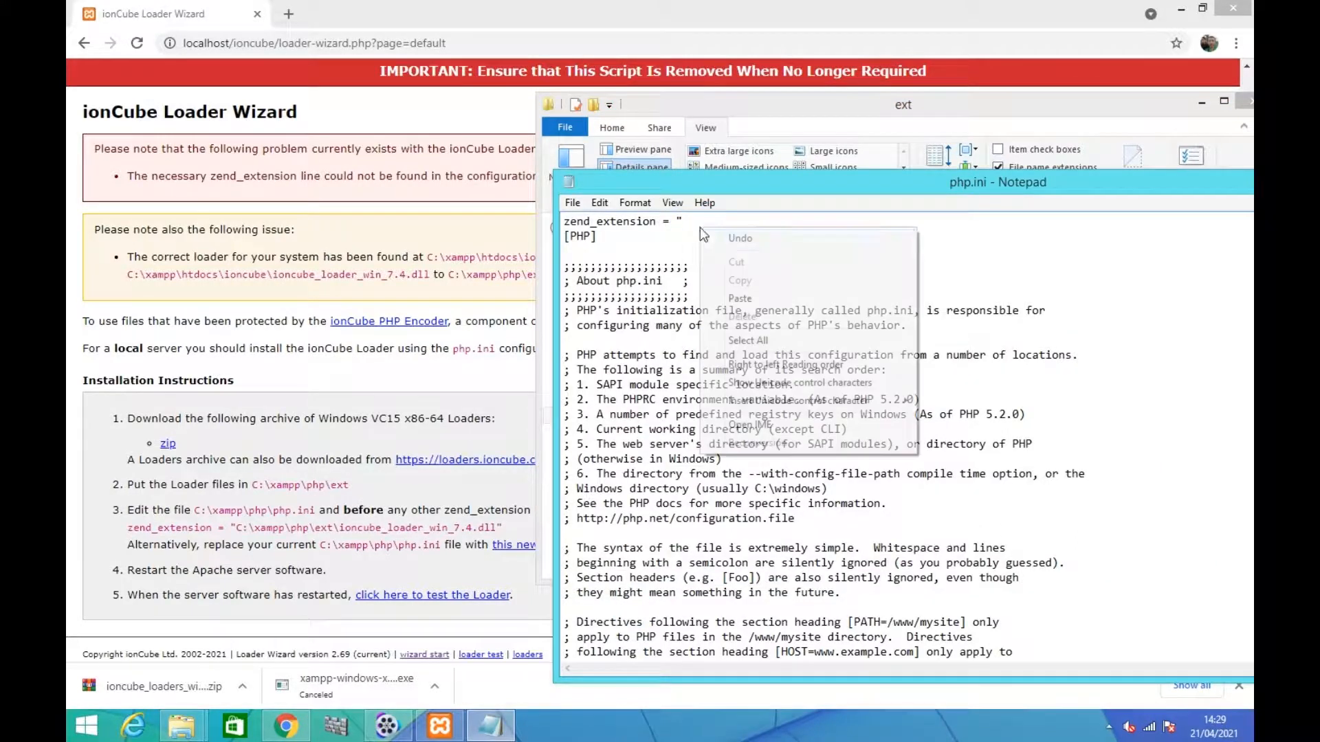
left_click(732, 295)
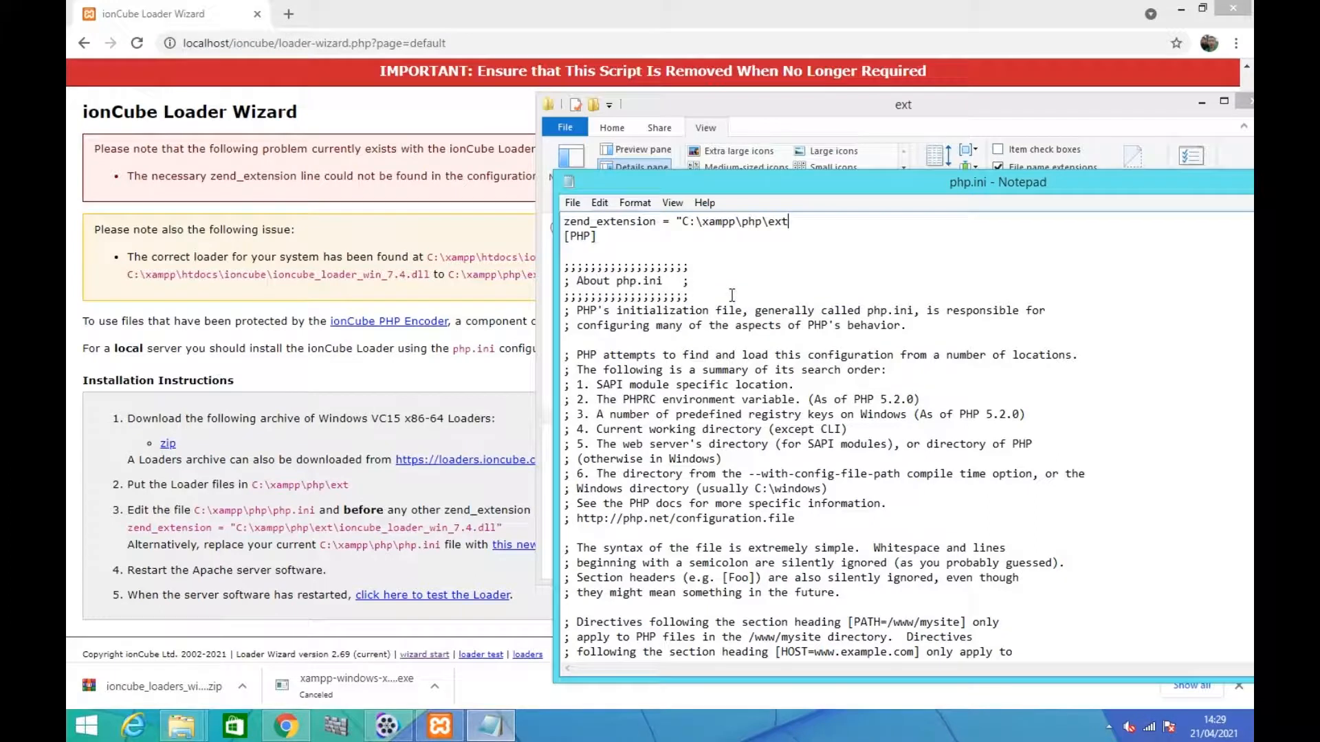
Copy the full file name of ioncube_loader_win_7.4.dll, including its extension, from the ext folder
left_click(191, 730)
left_click(176, 638)
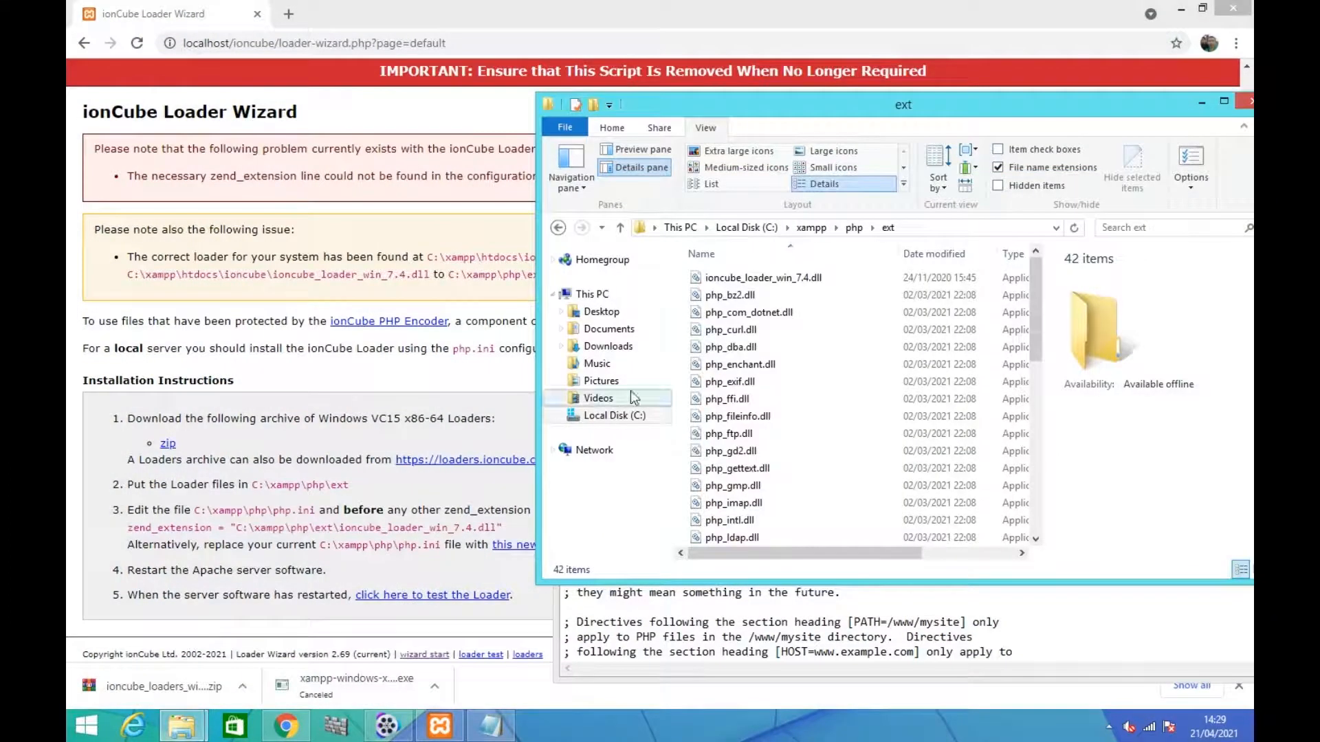
left_click(760, 280)
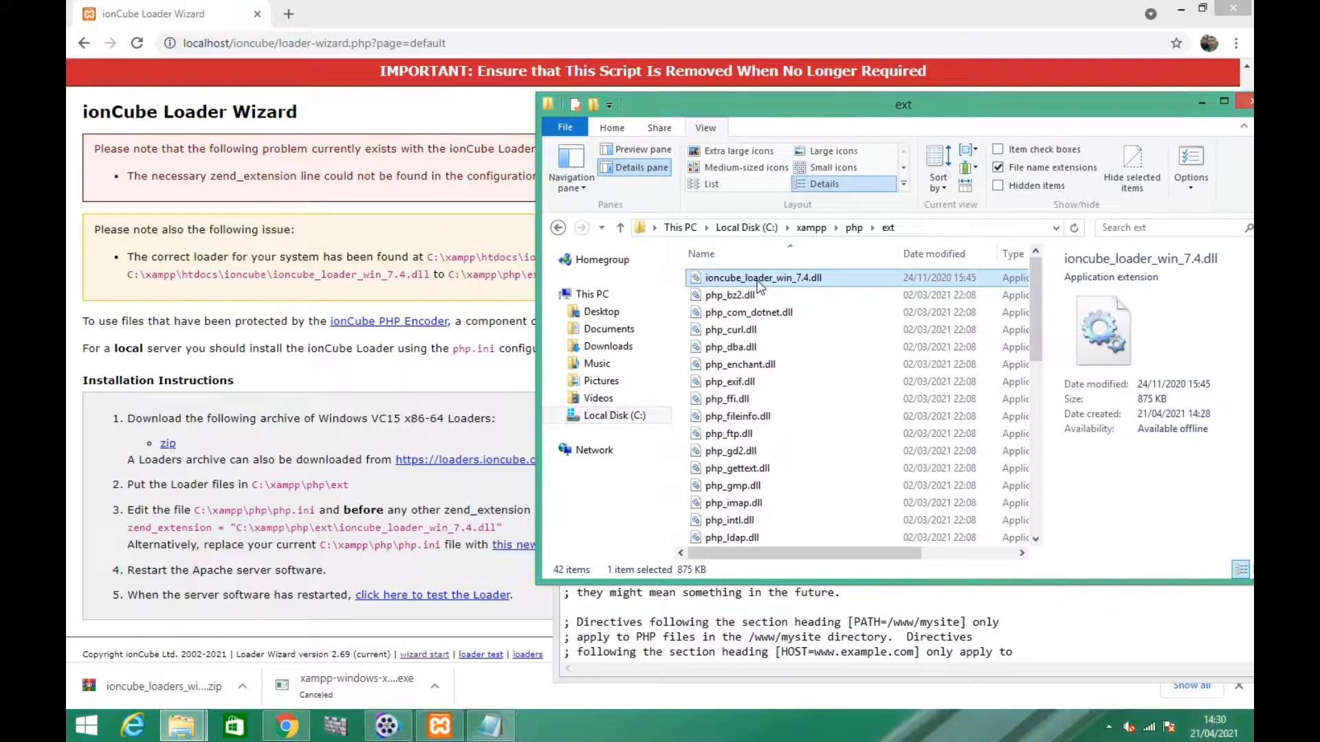
left_click(757, 282)
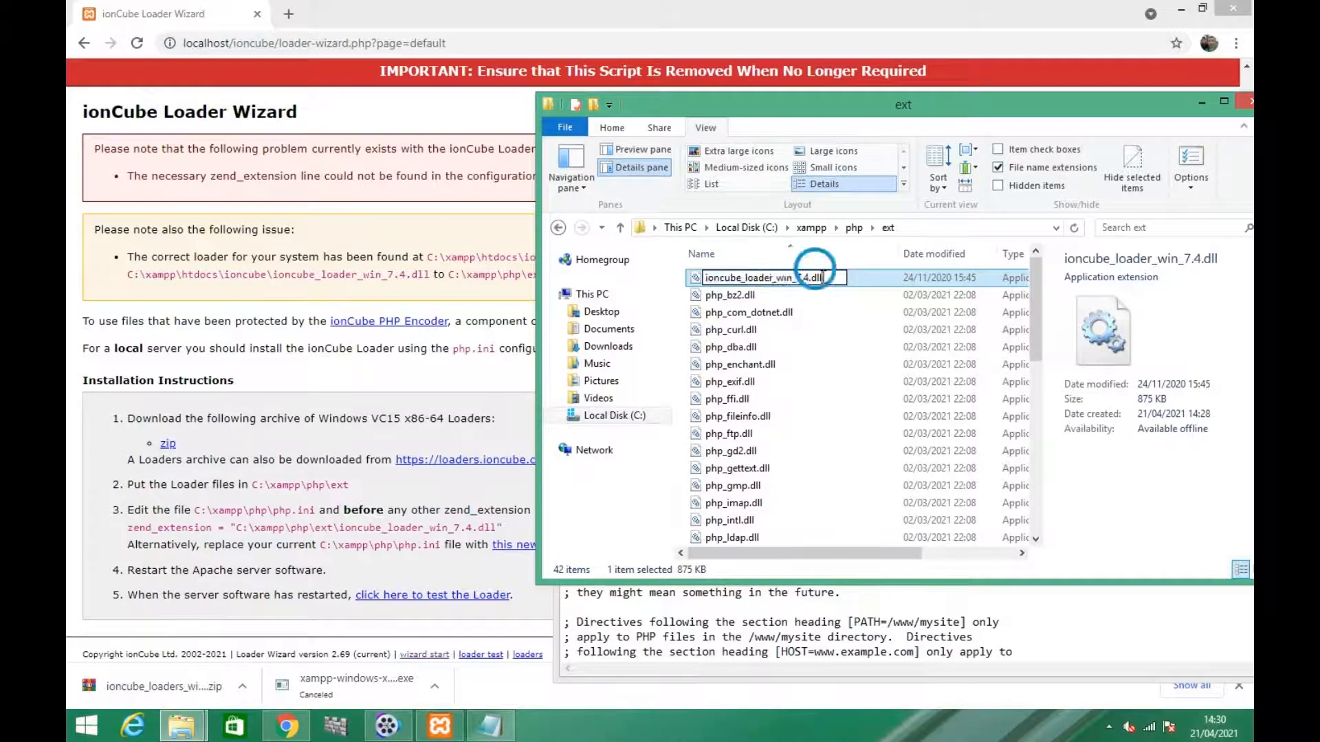
right_click(758, 275)
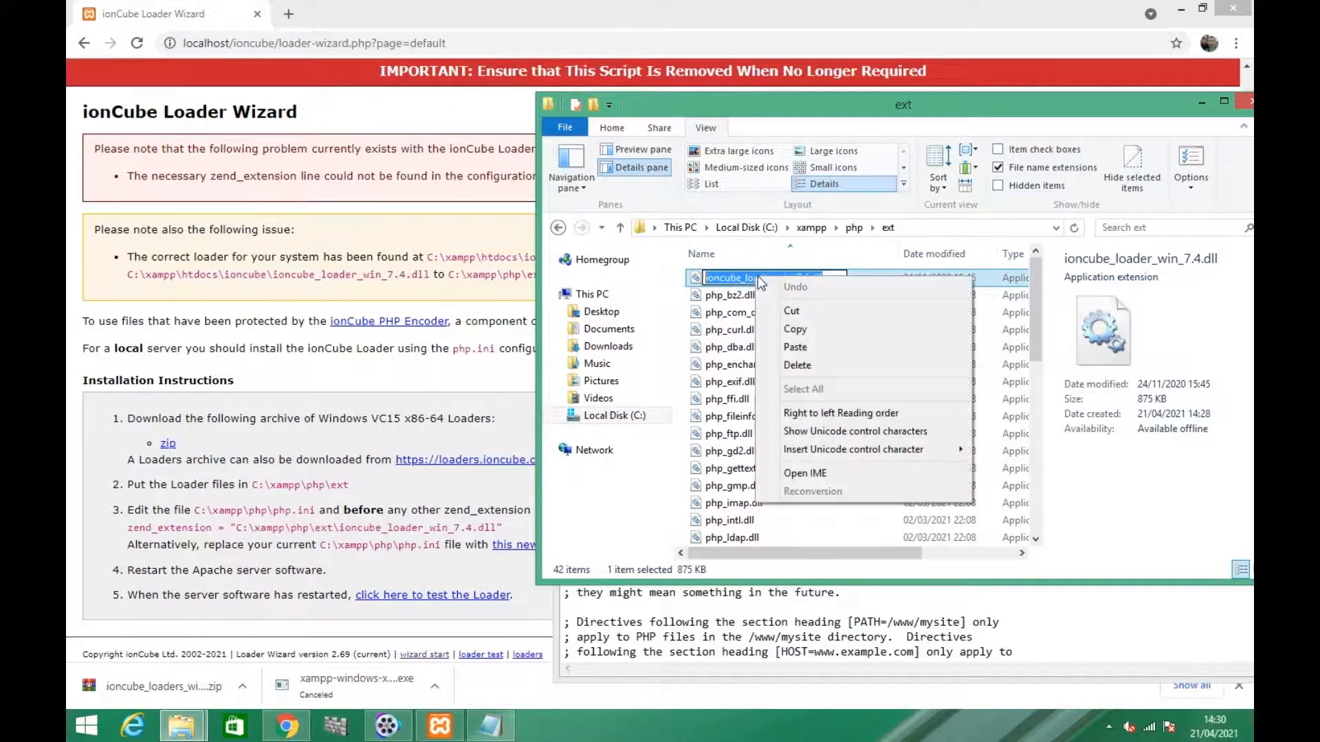
left_click(796, 328)
Complete php.ini's zend_extension line by adding \ioncube_loader_win_7.4.dll and a closing quote after the ext path
left_click(717, 612)
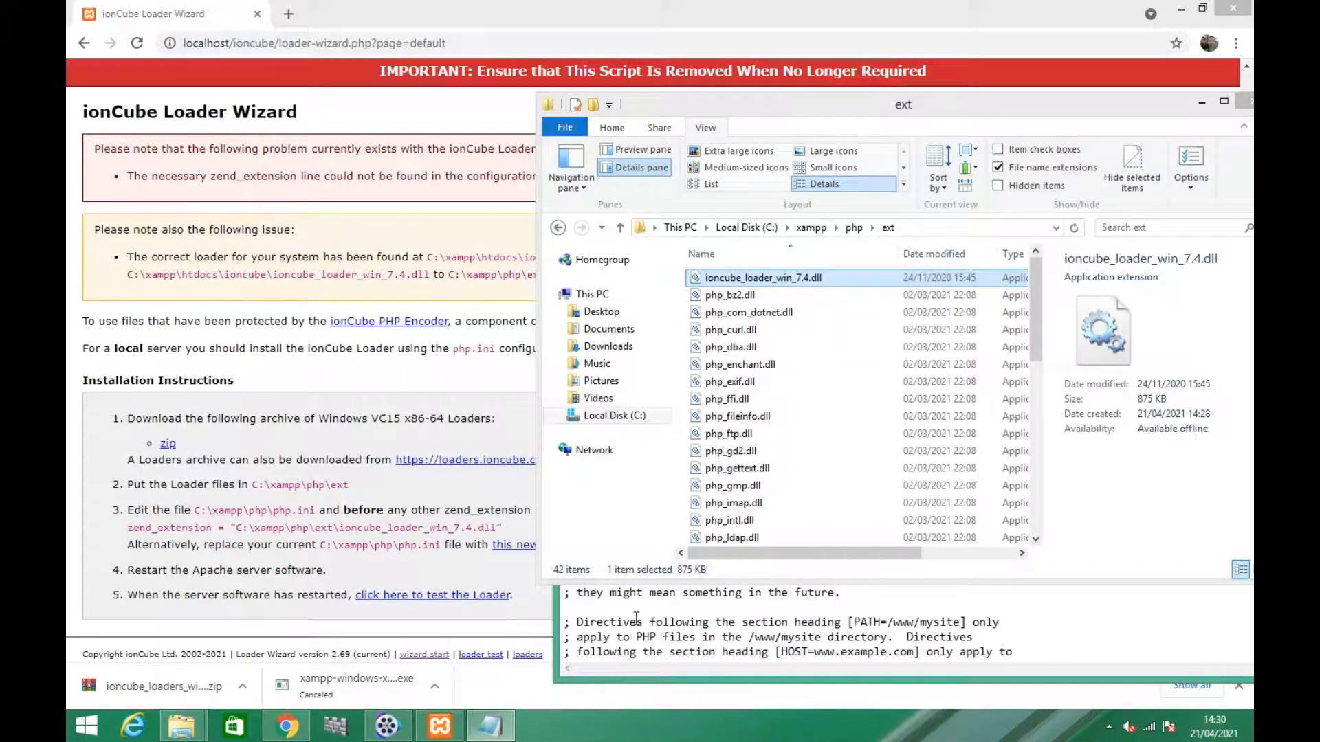
left_click(677, 612)
left_click(1201, 101)
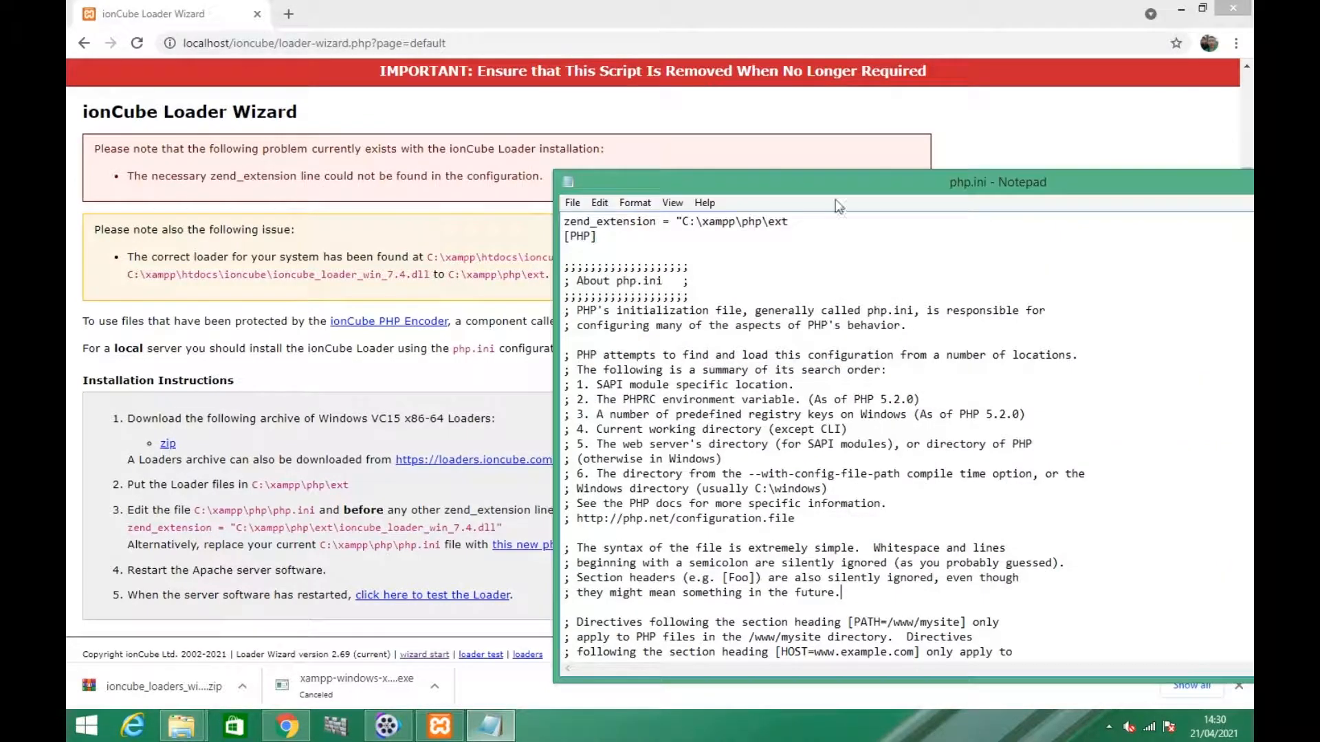
left_click(815, 233)
type("\\ioncube_loader_win_7.4.dll")
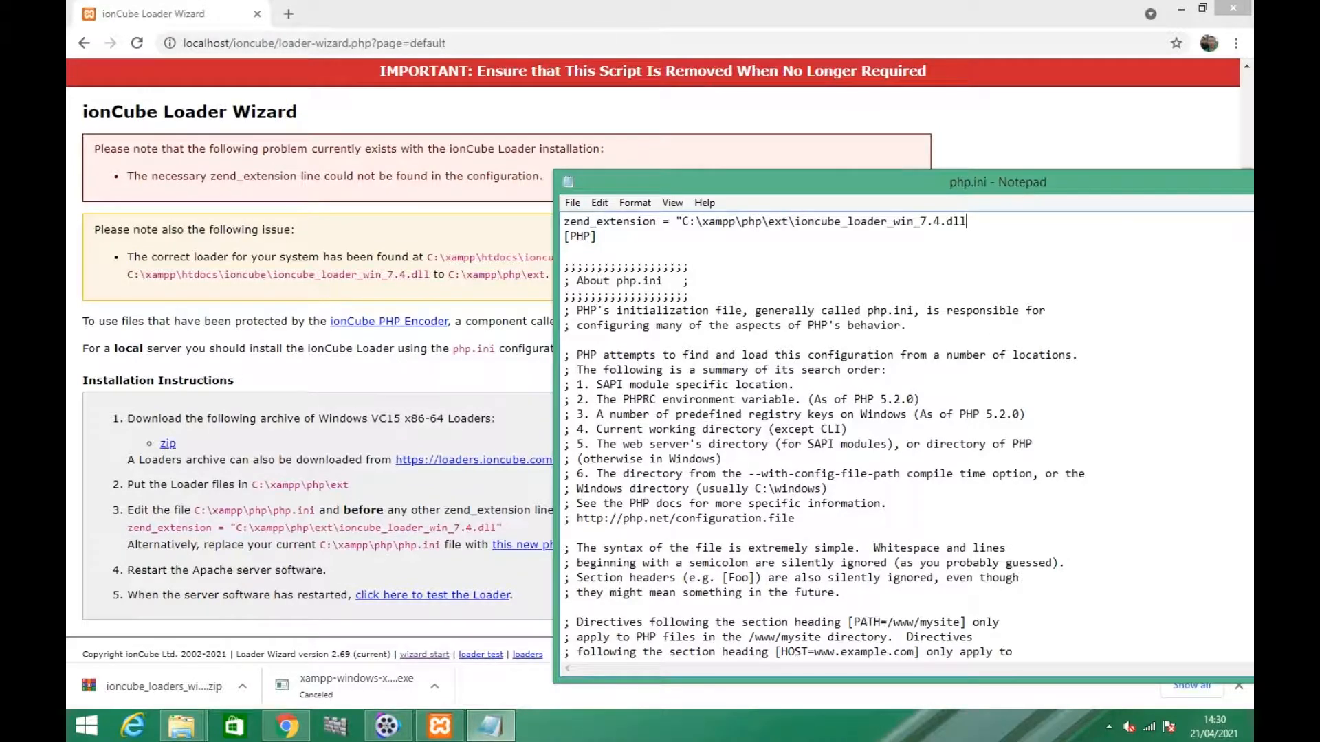
Save php.ini and close it after comparing its zend_extension line with the one in the wizard's instructions
left_click(572, 208)
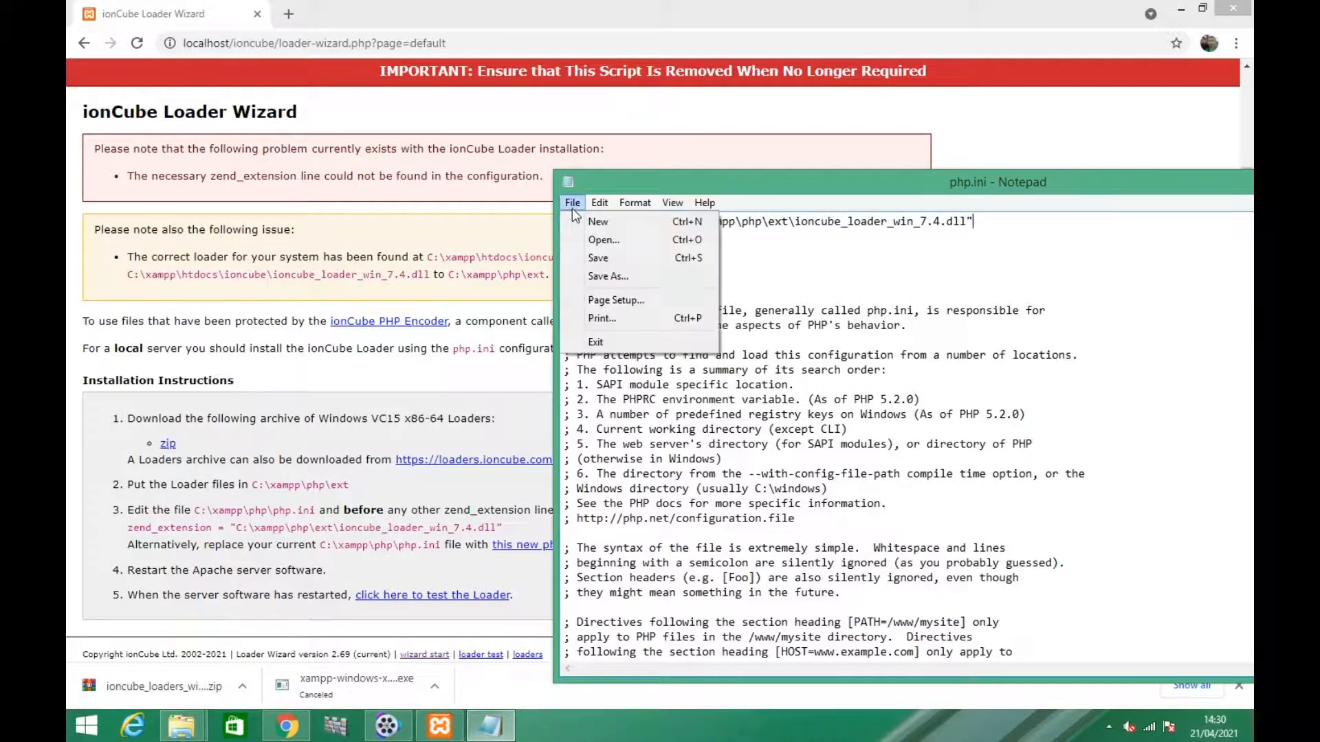
left_click(595, 259)
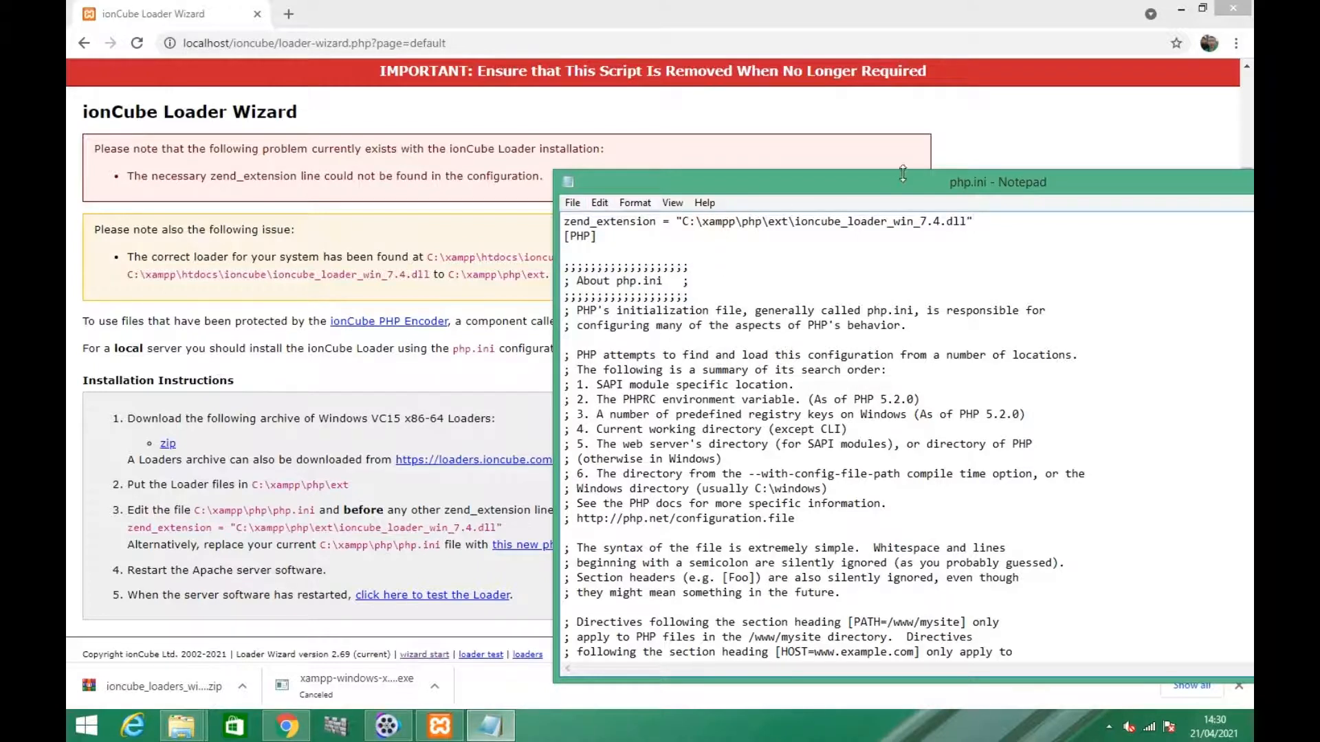
left_click_drag(923, 189, 578, 203)
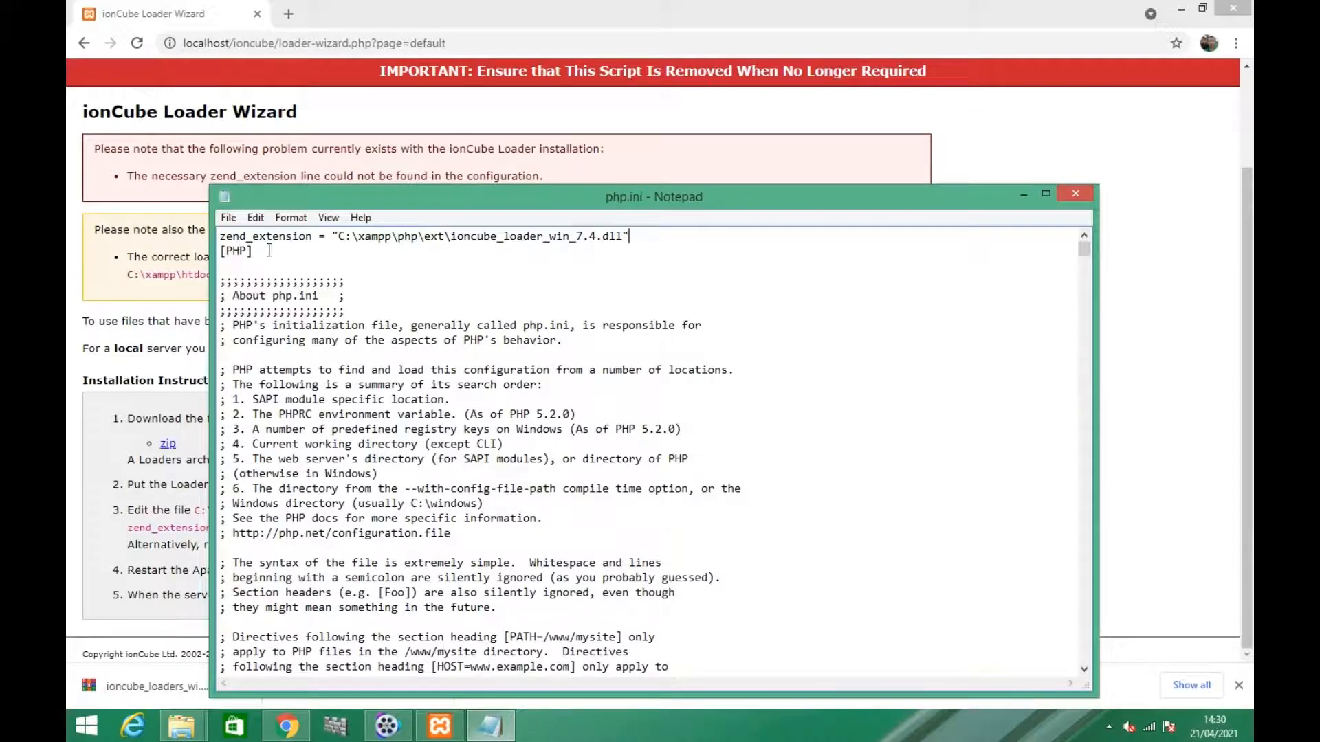
left_click_drag(300, 201, 612, 195)
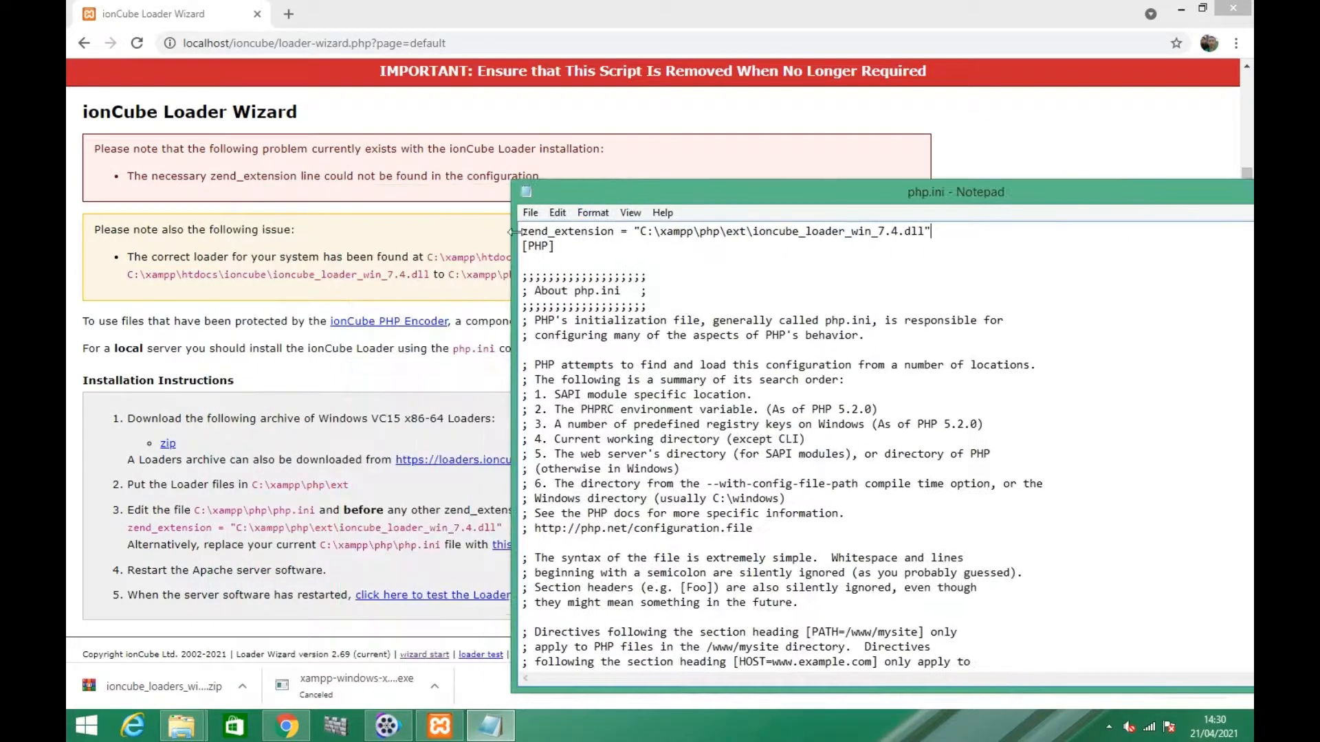
left_click_drag(520, 232, 954, 230)
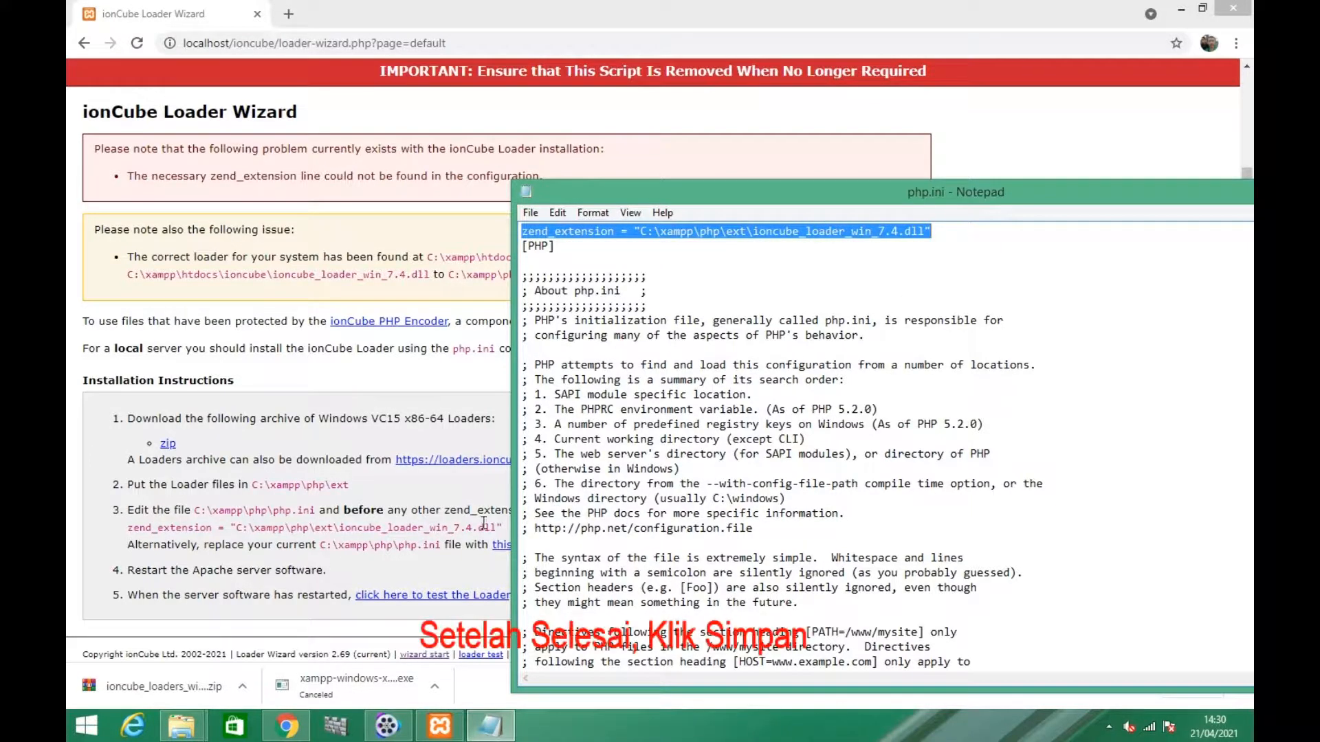
left_click_drag(1030, 199, 701, 183)
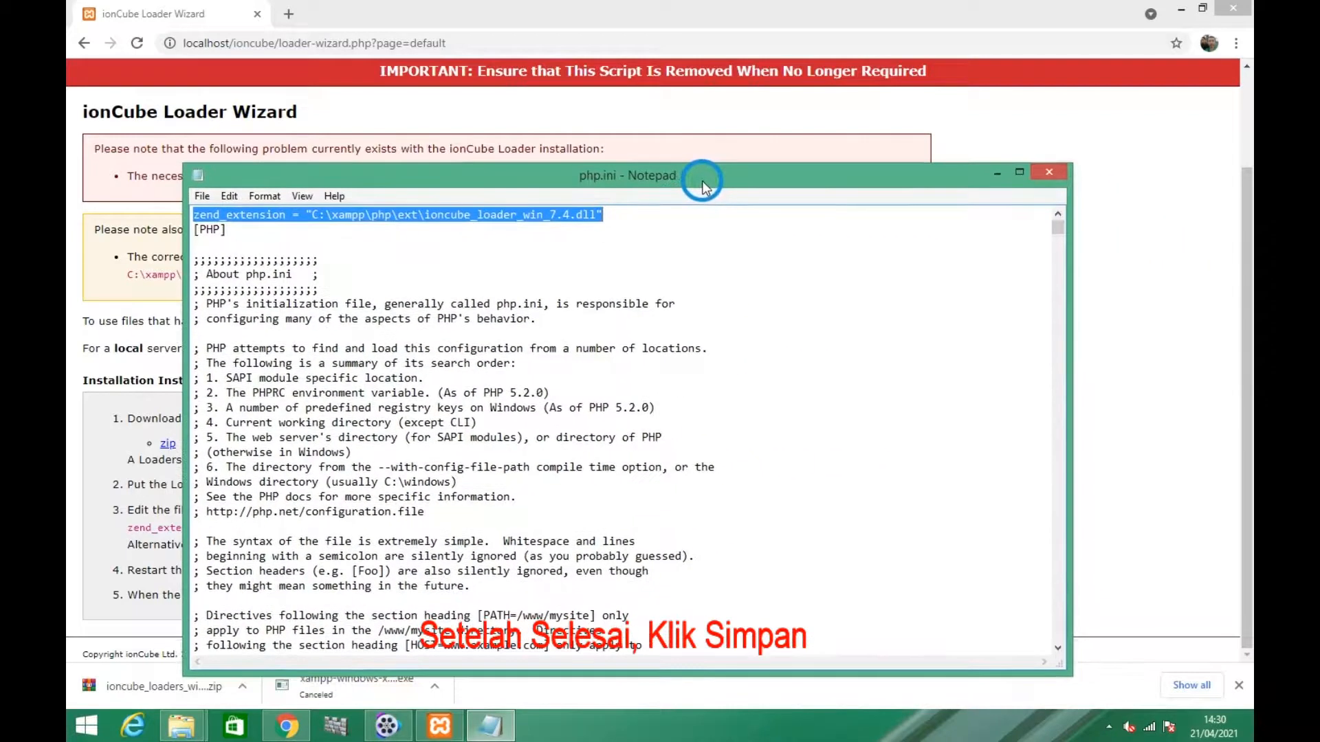
left_click(1038, 171)
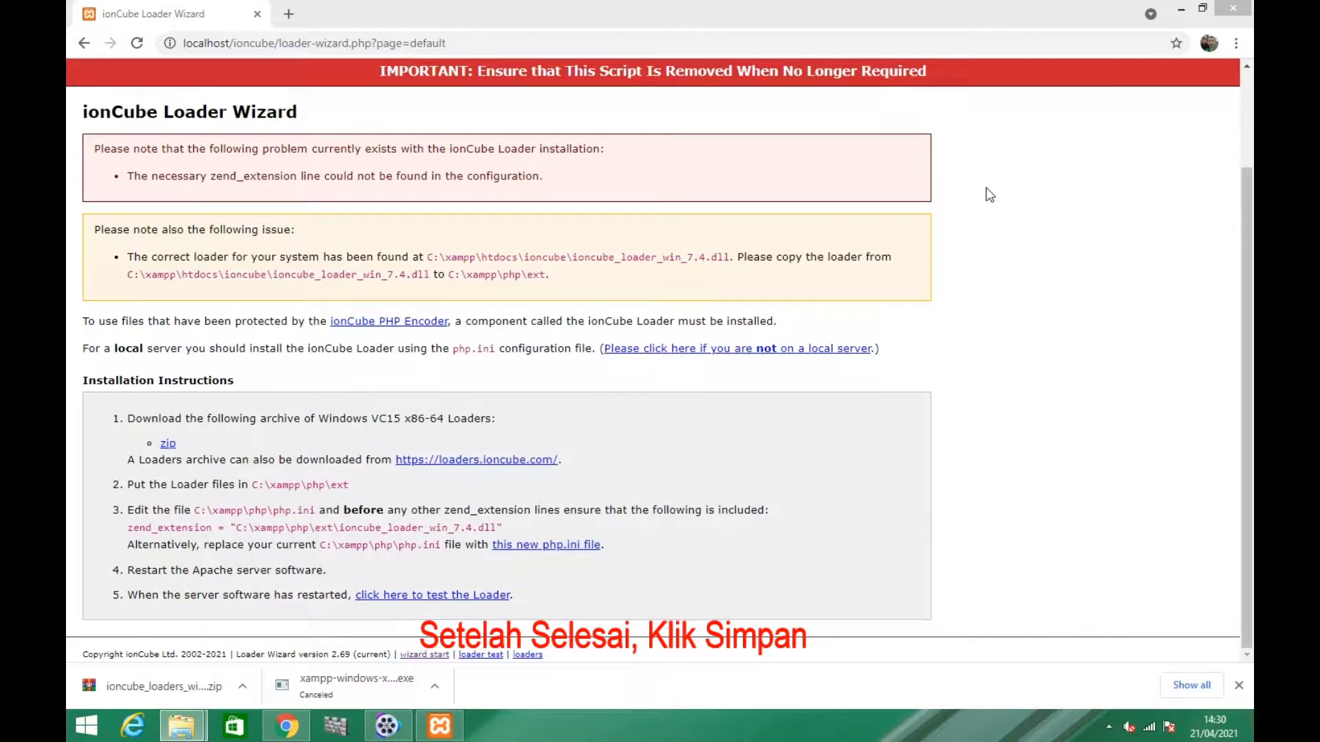
Follow the wizard's restart instruction by stopping and restarting both Apache and MySQL in the XAMPP Control Panel
left_click_drag(127, 571, 334, 579)
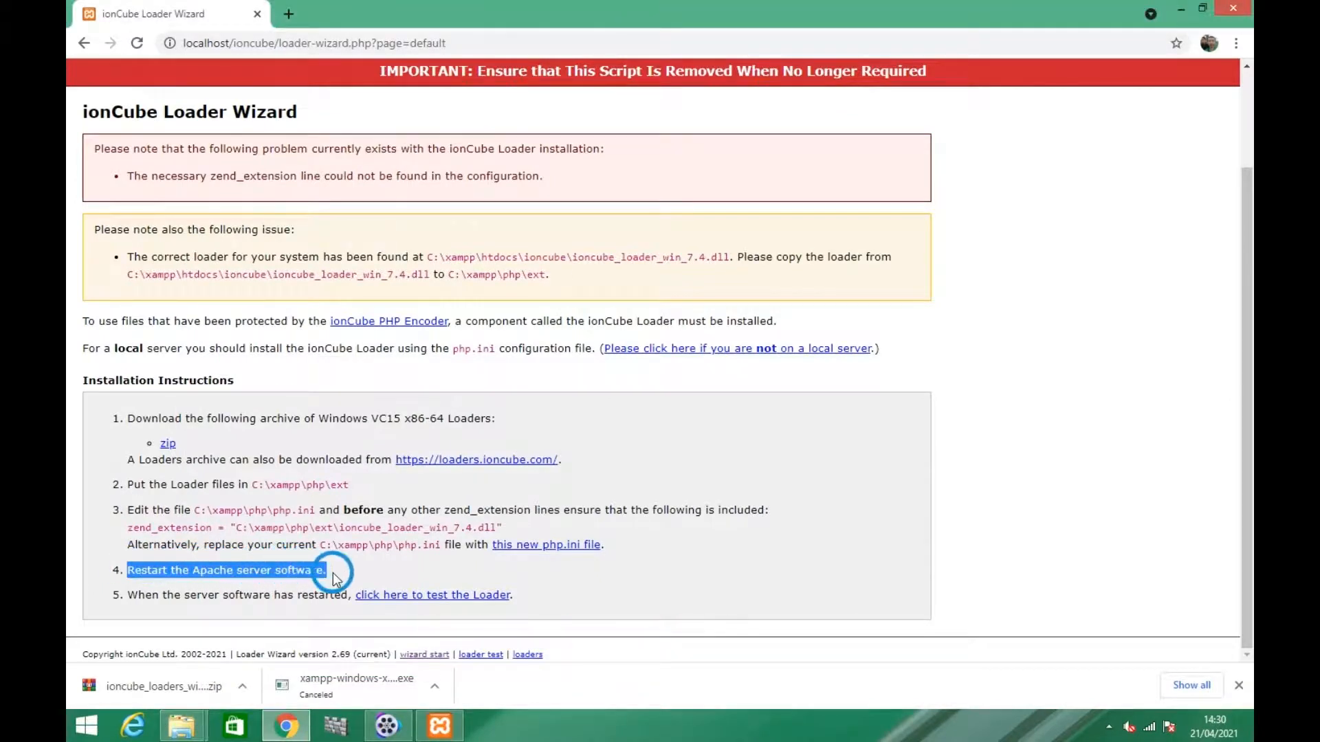
left_click(439, 727)
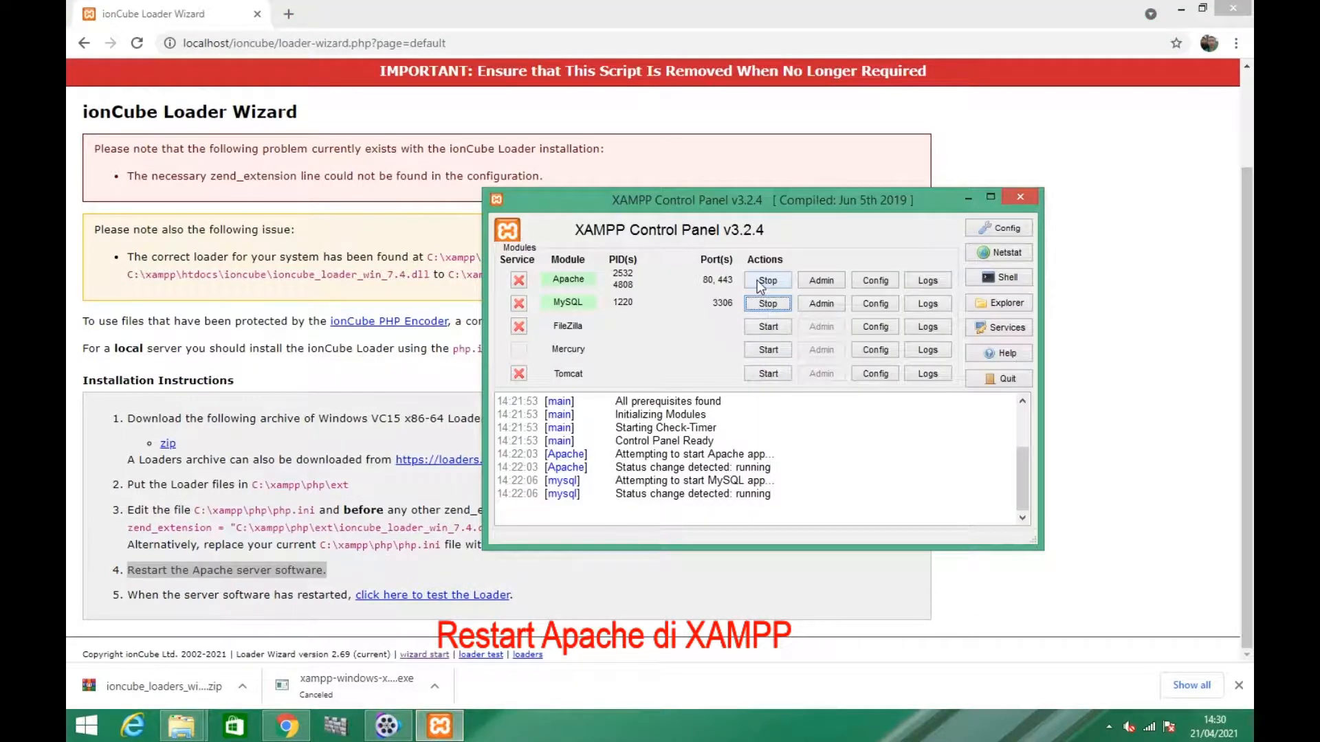
left_click(760, 283)
left_click(768, 303)
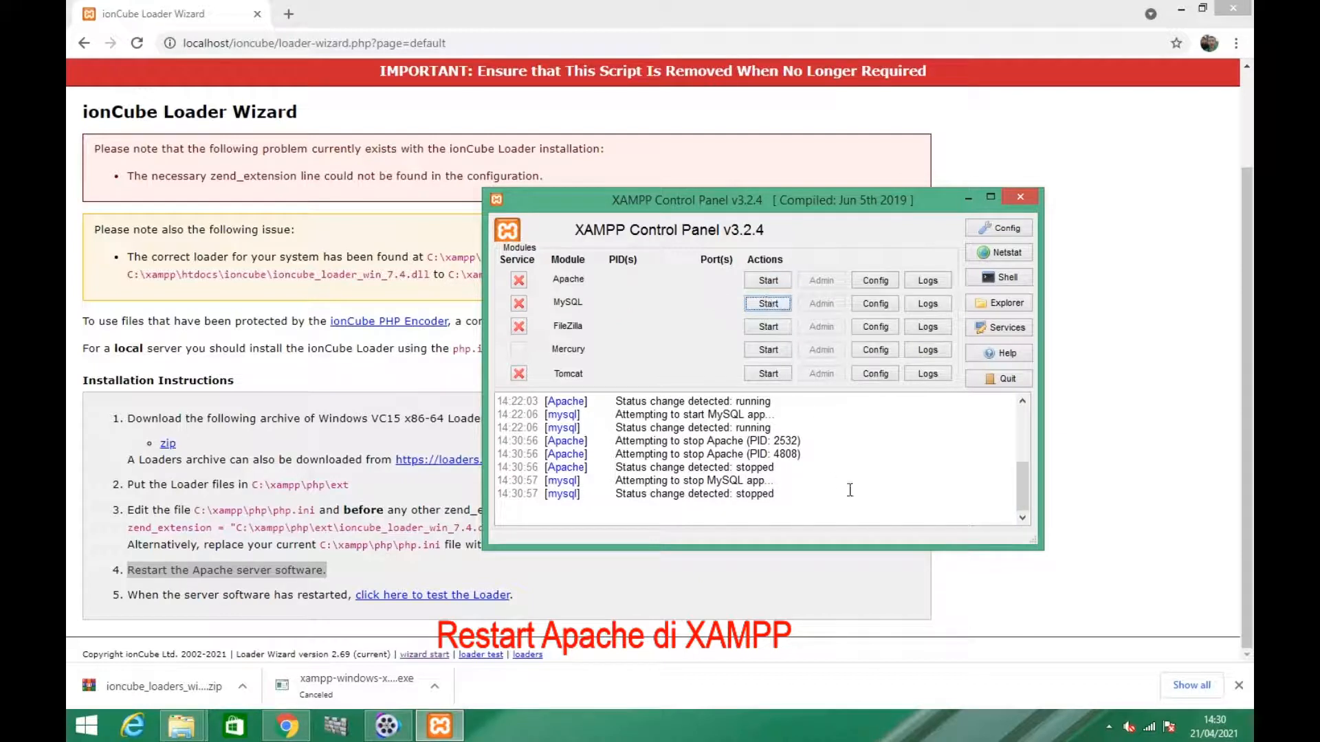
left_click(769, 281)
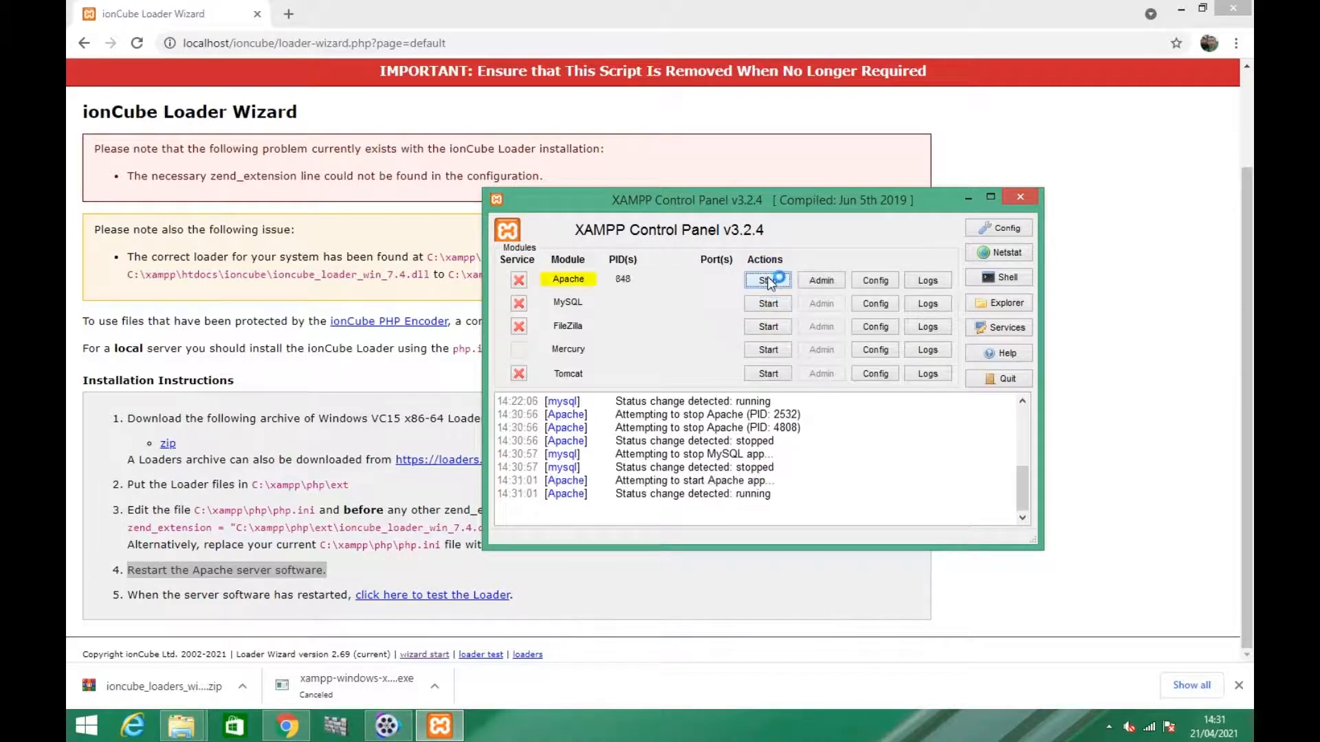
left_click(769, 304)
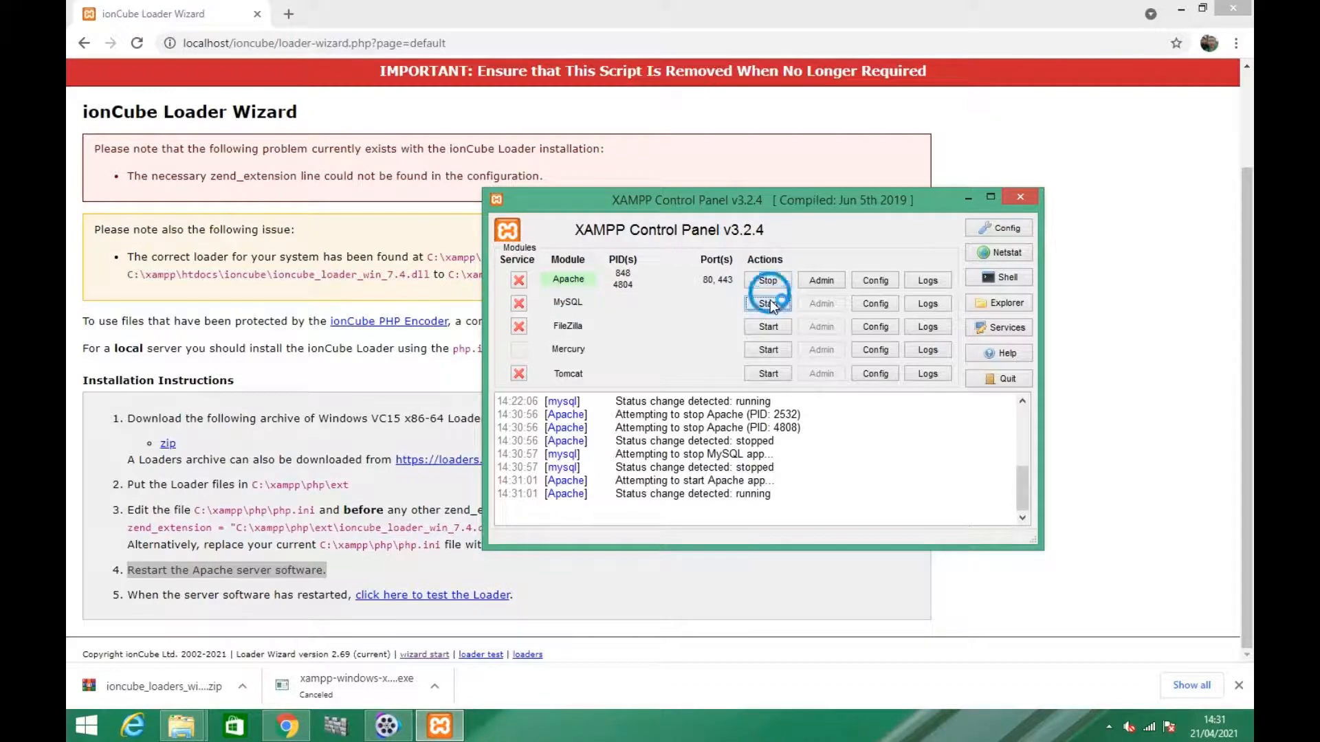
Return to the browser, reload the ionCube Loader Wizard page, and check the loader's installation status
left_click(799, 587)
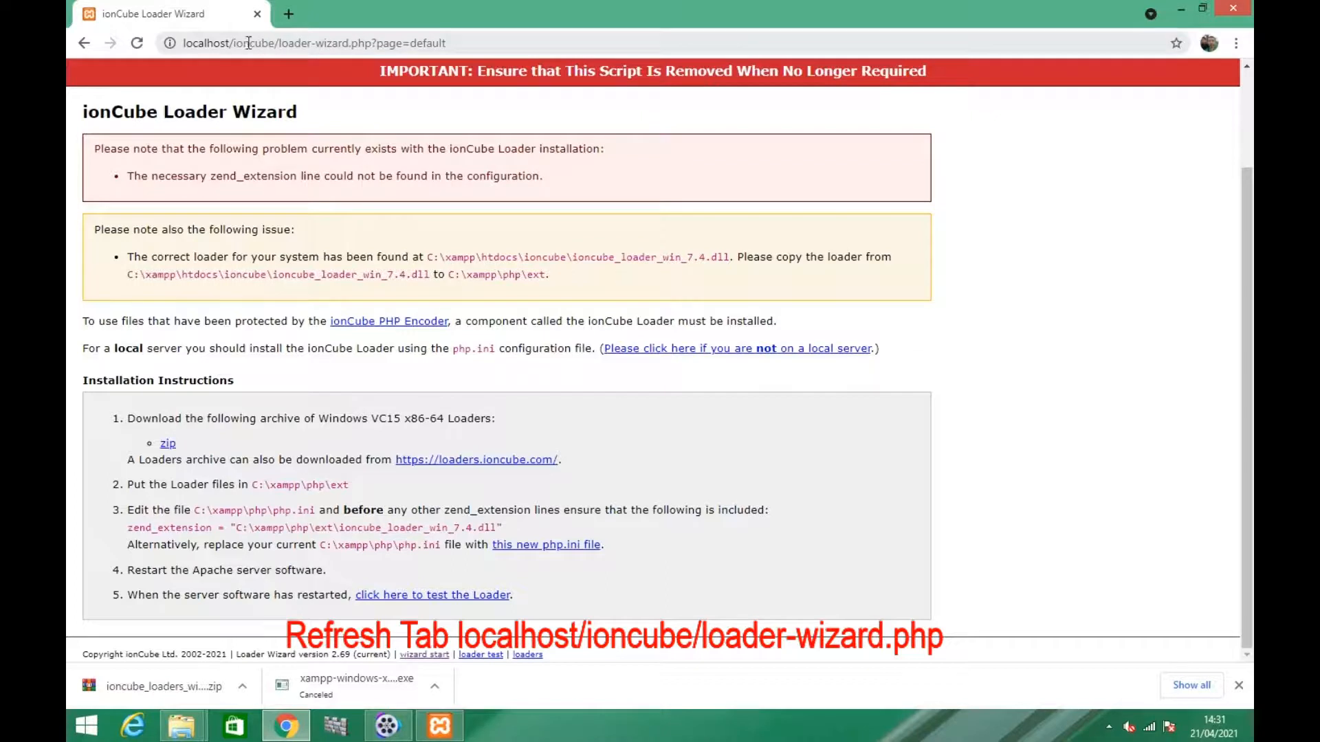
left_click(138, 43)
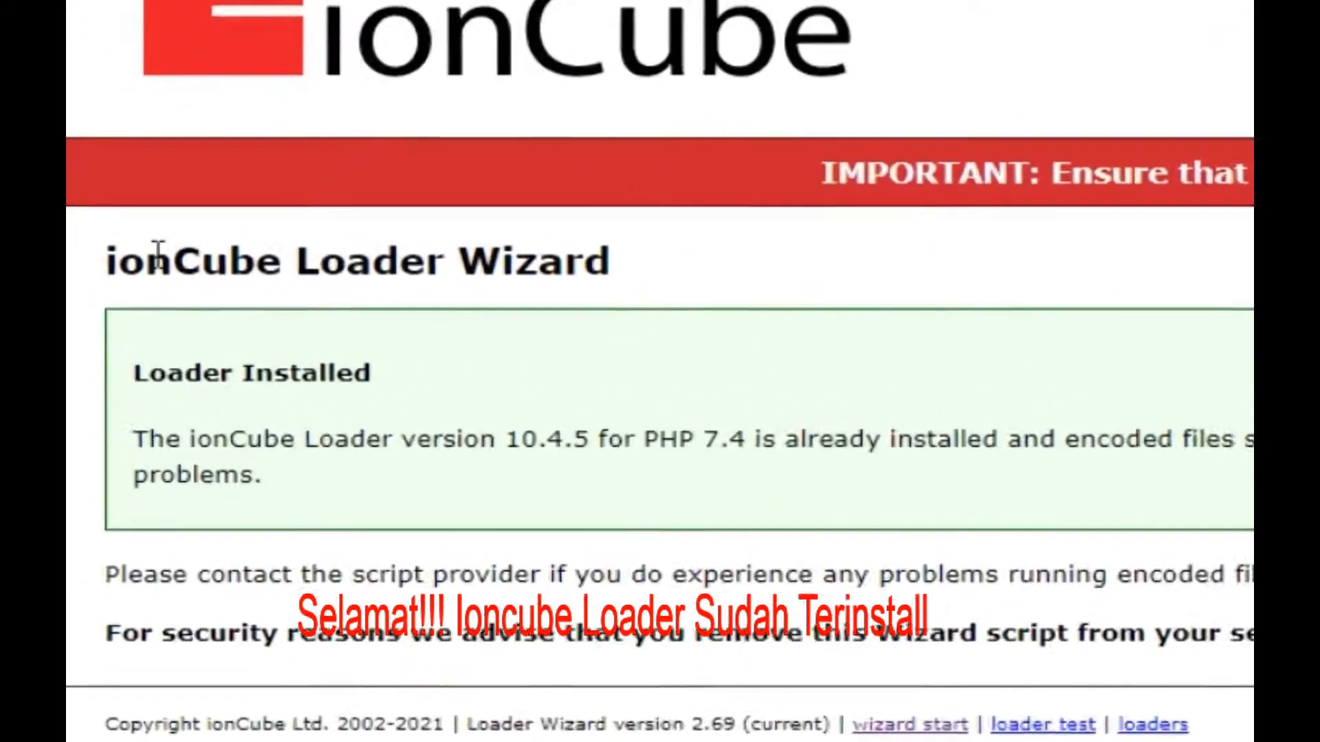
left_click_drag(167, 453, 399, 454)
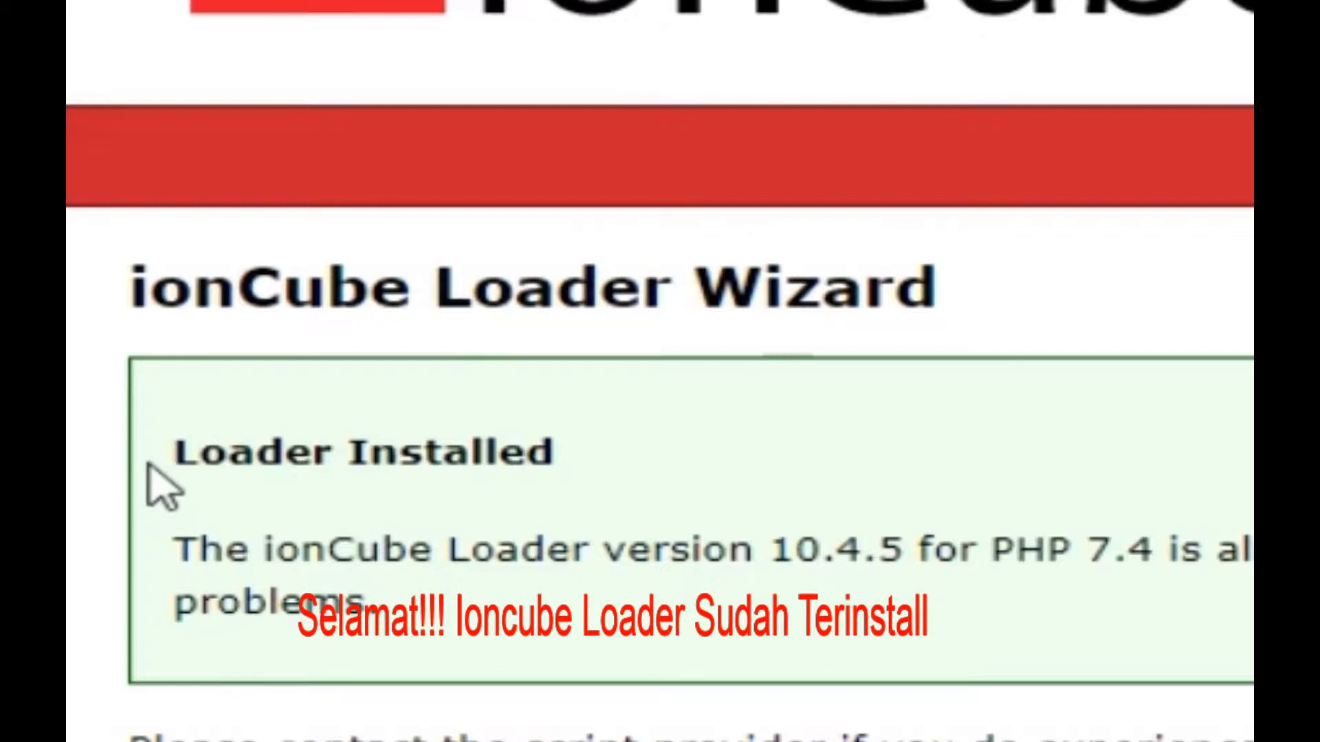
left_click_drag(210, 327, 277, 328)
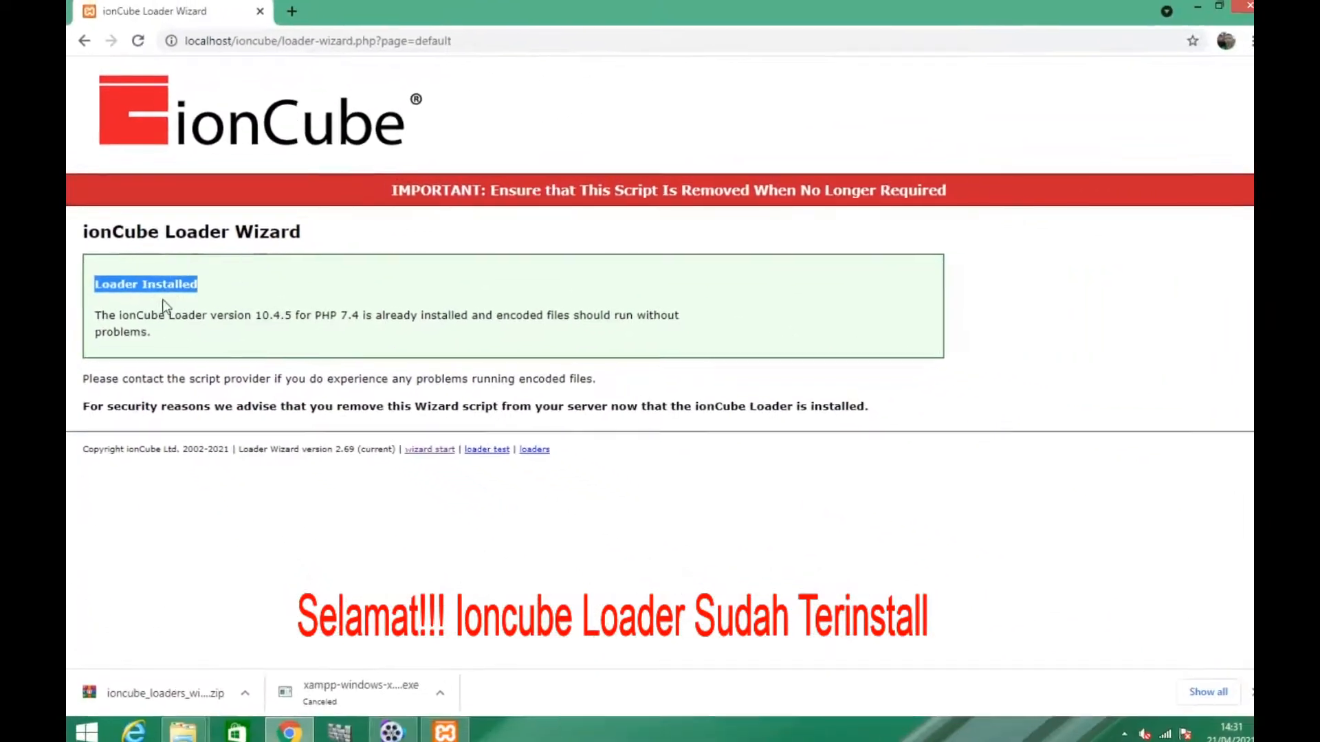
left_click_drag(96, 313, 600, 339)
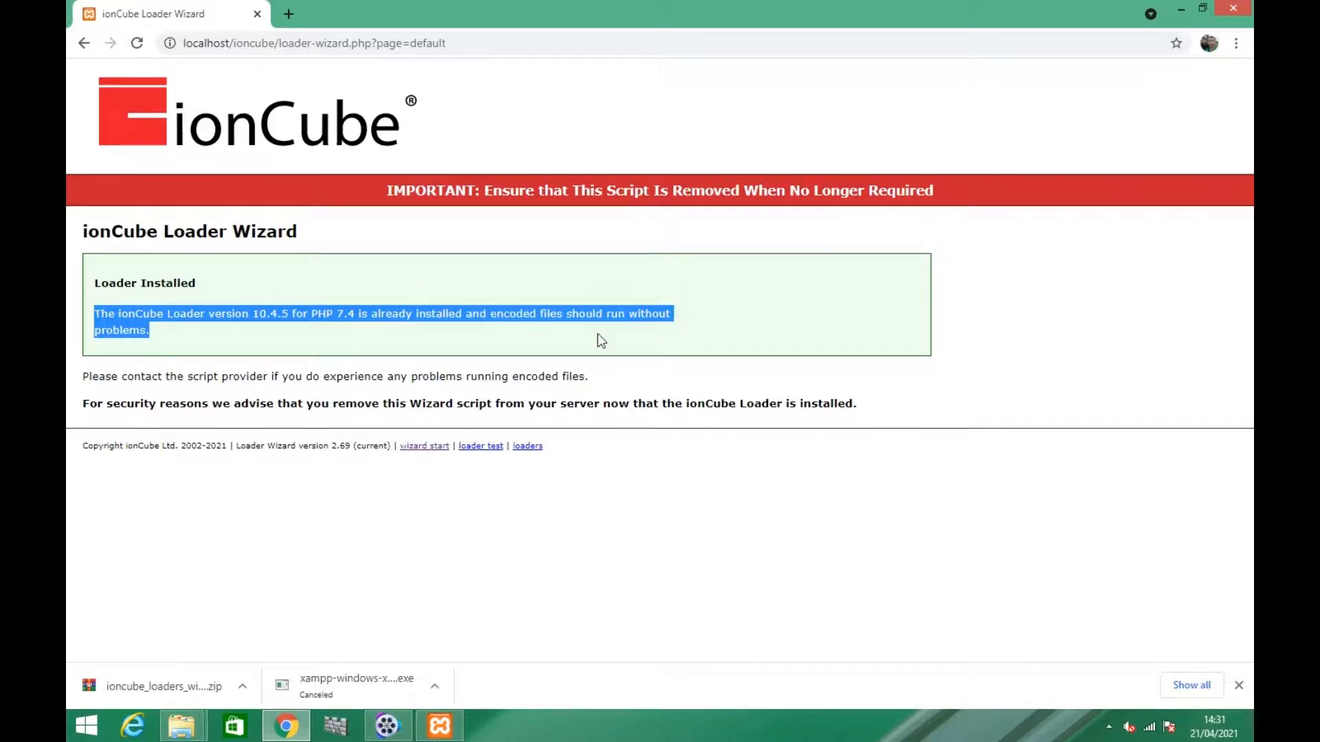
left_click(139, 329)
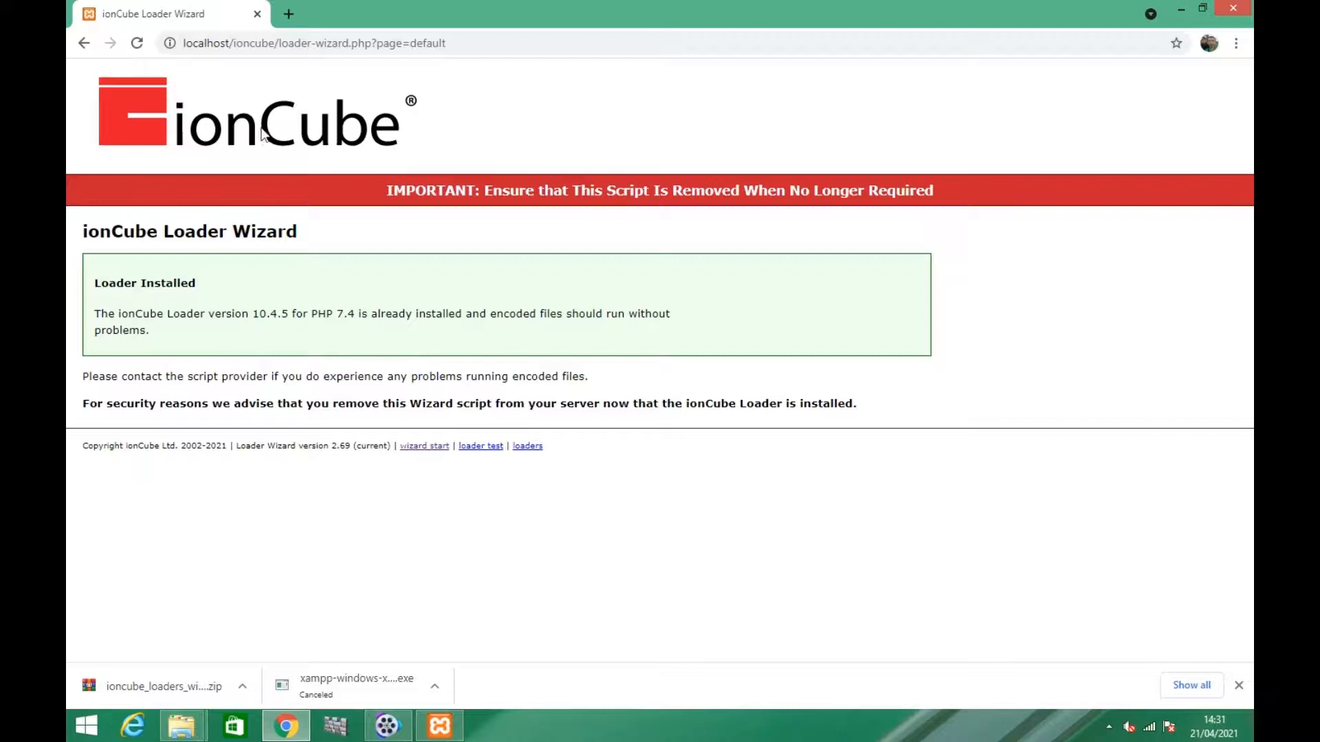
Open the phpinfo page at localhost/test/ in a new browser tab
left_click(282, 13)
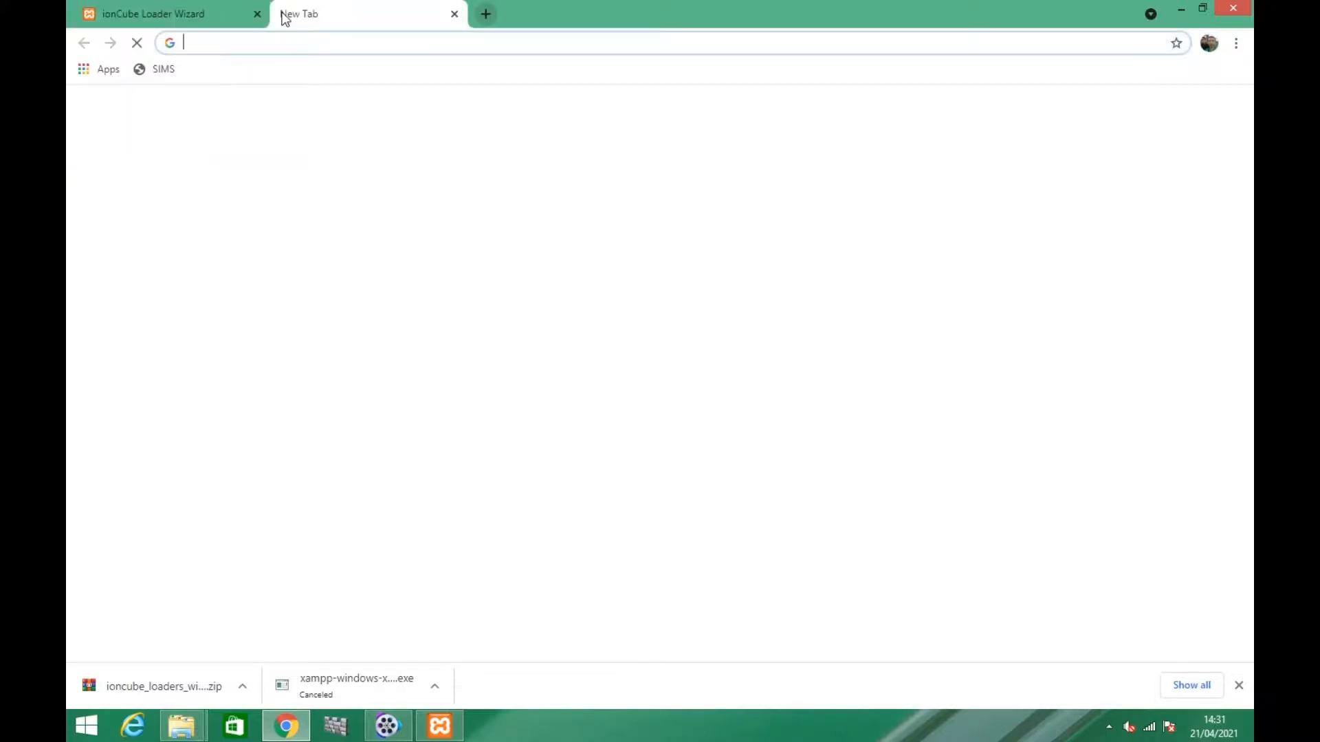
left_click(301, 45)
type("local")
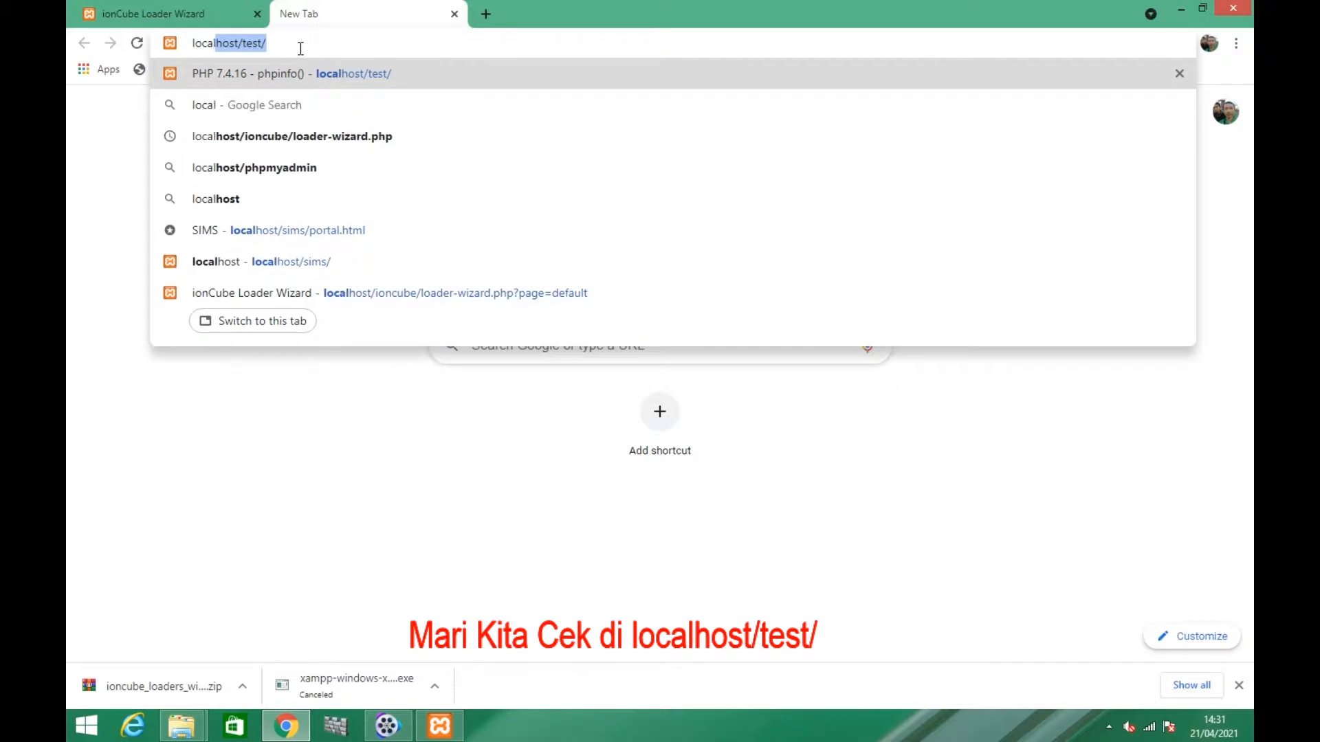
type("host")
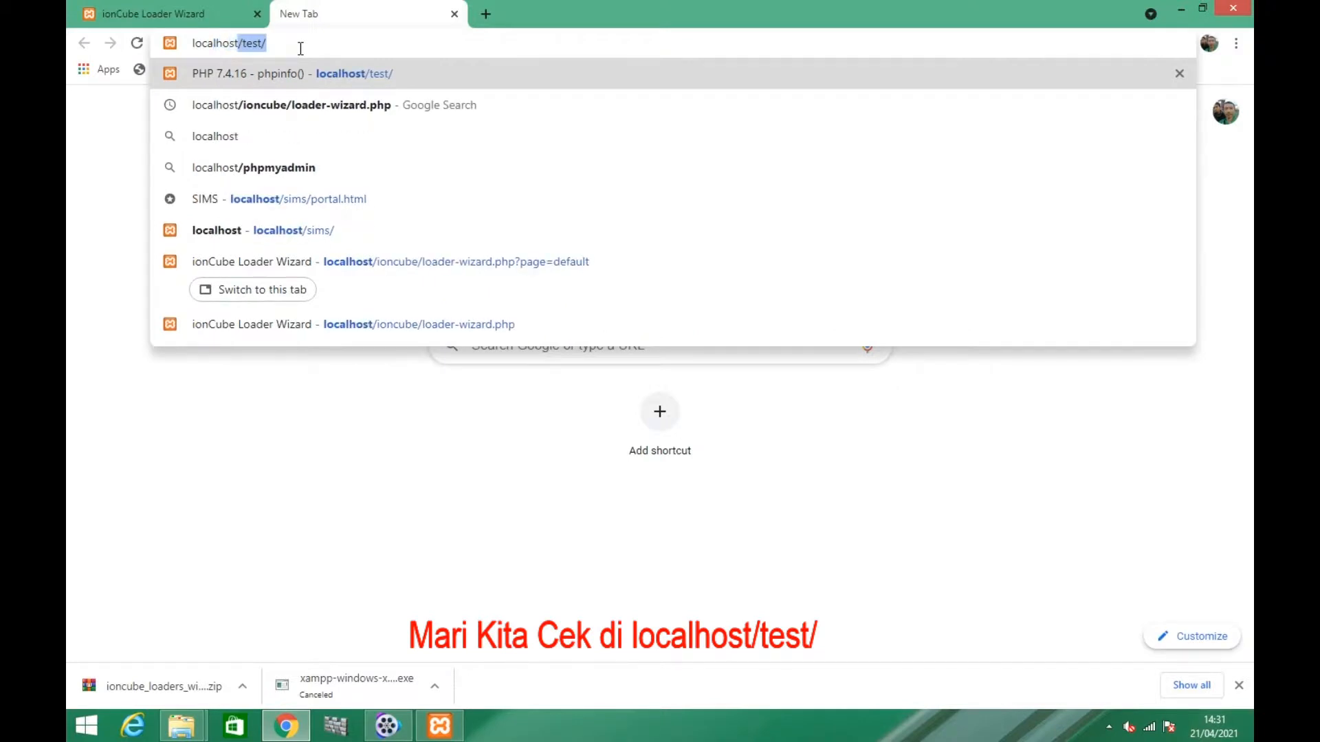
type("/test")
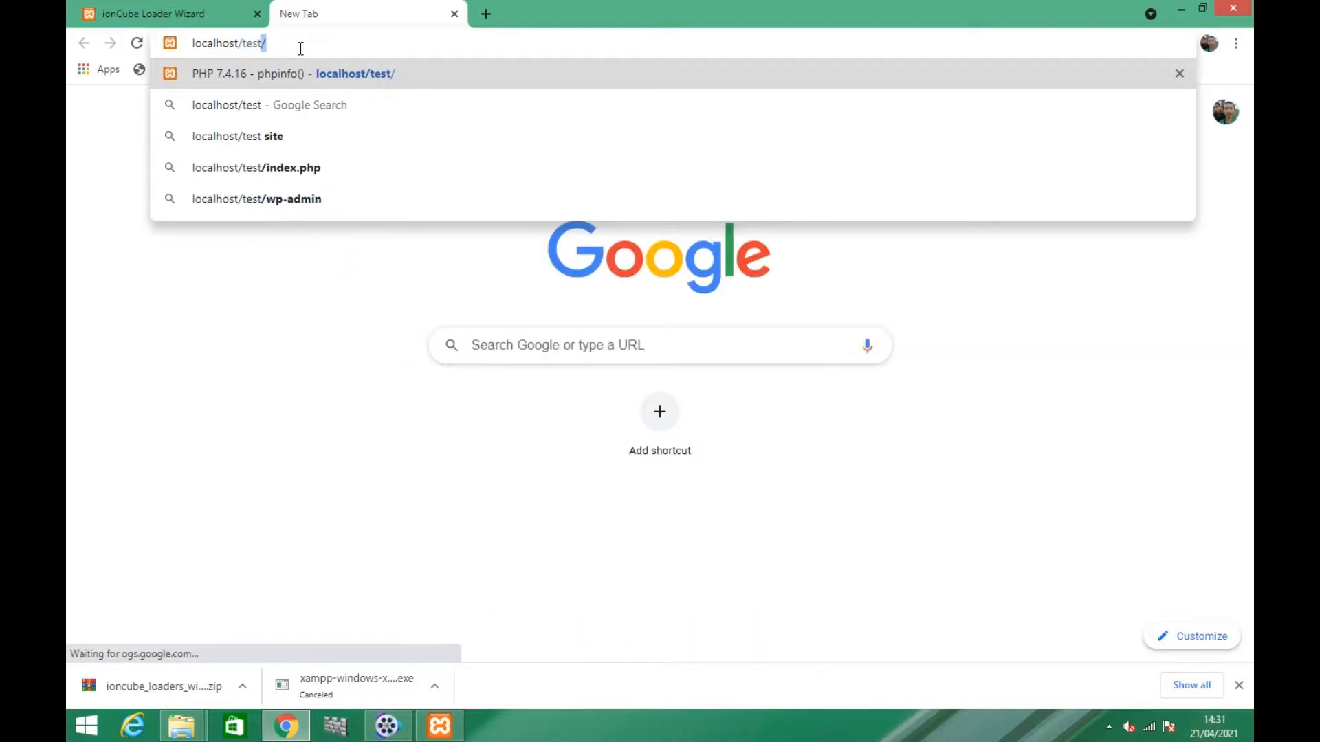
type("/")
key("Return")
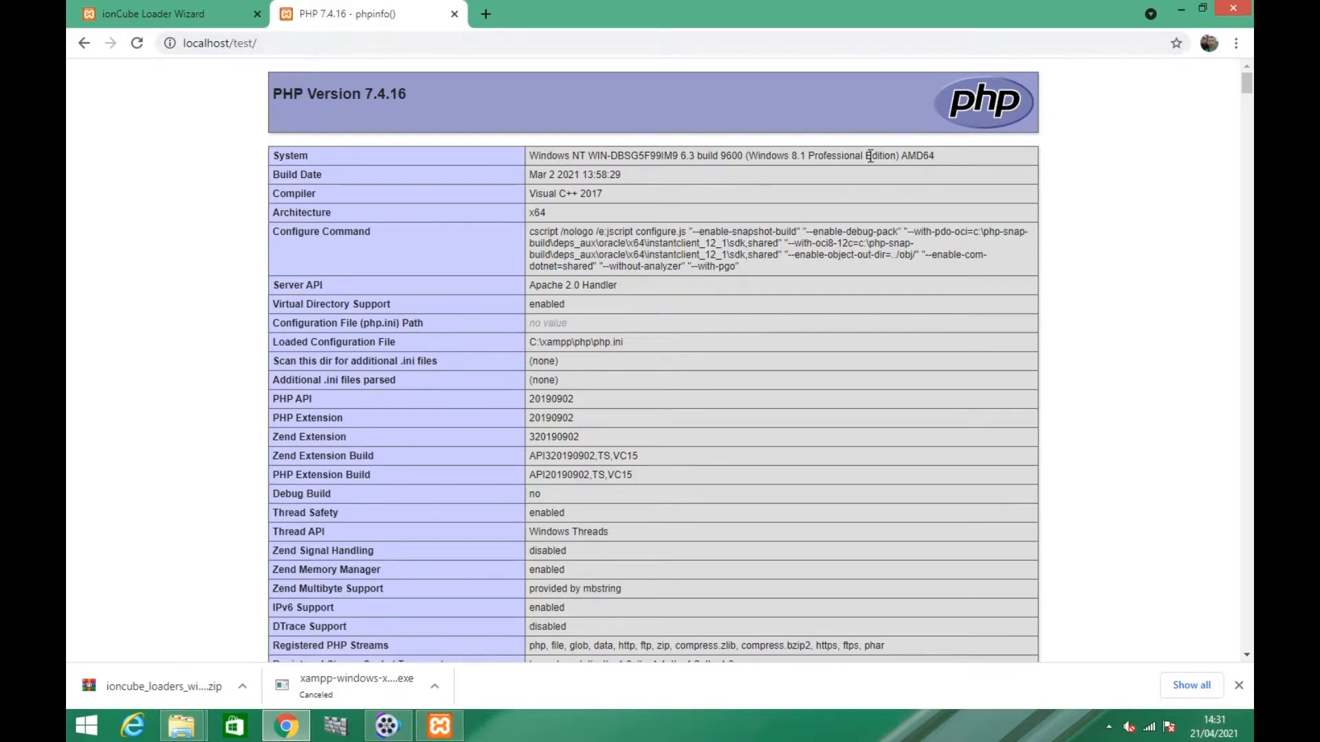
Check the Zend Engine section of the phpinfo page for the ionCube PHP Loader entry
scroll(583, 207, "down", 3)
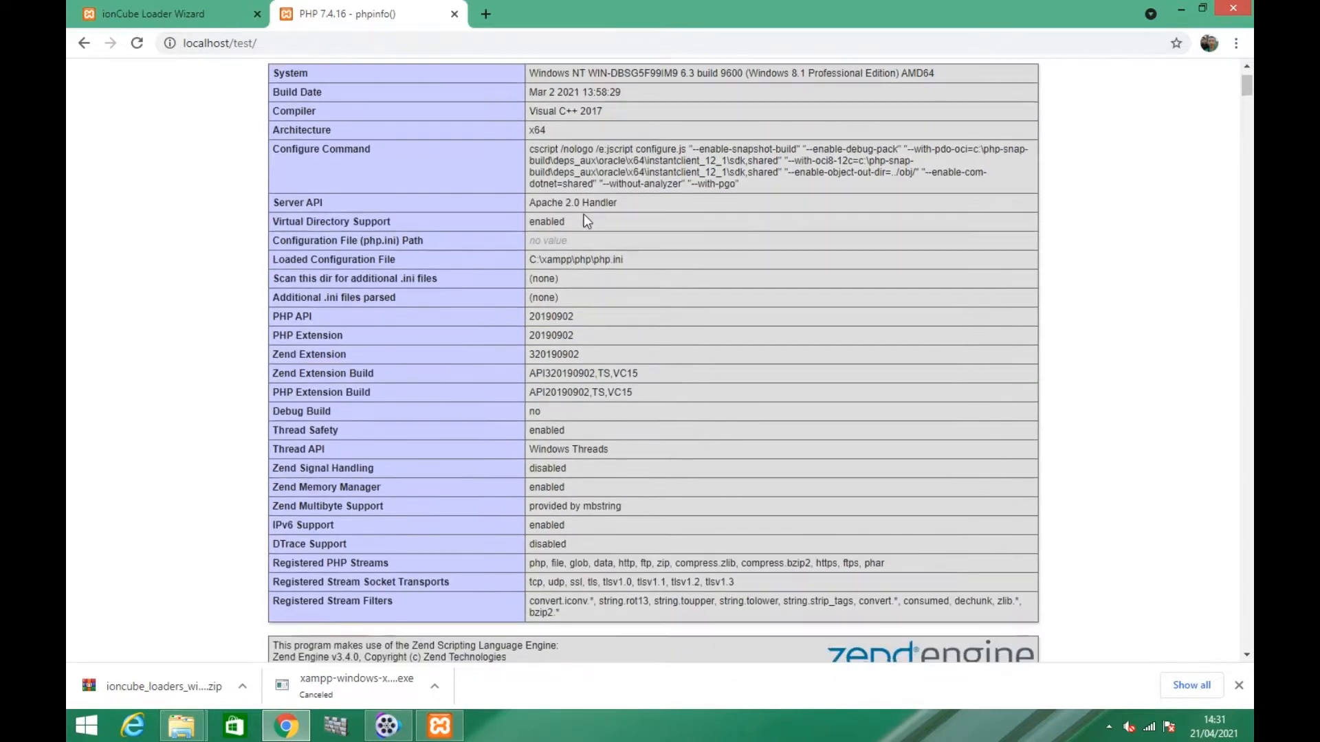
scroll(558, 297, "down", 1)
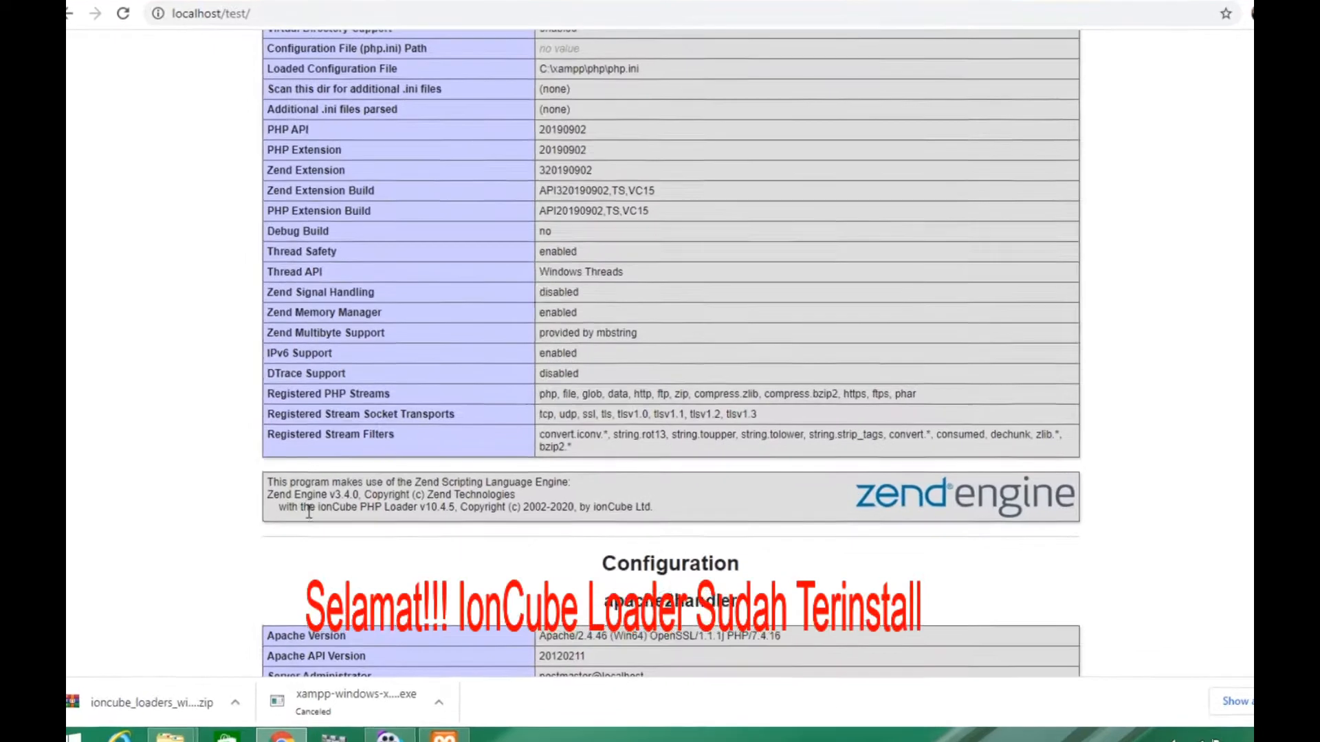
left_click_drag(278, 507, 764, 539)
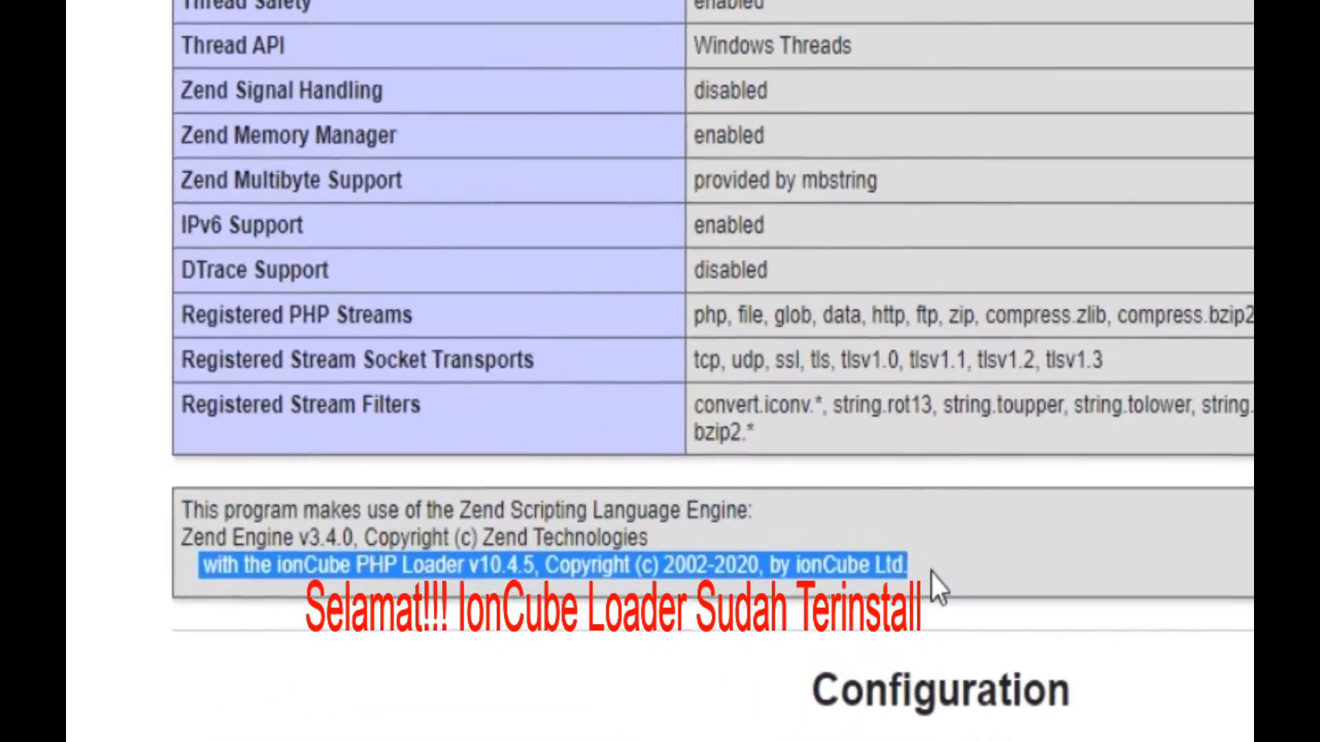
left_click(933, 581)
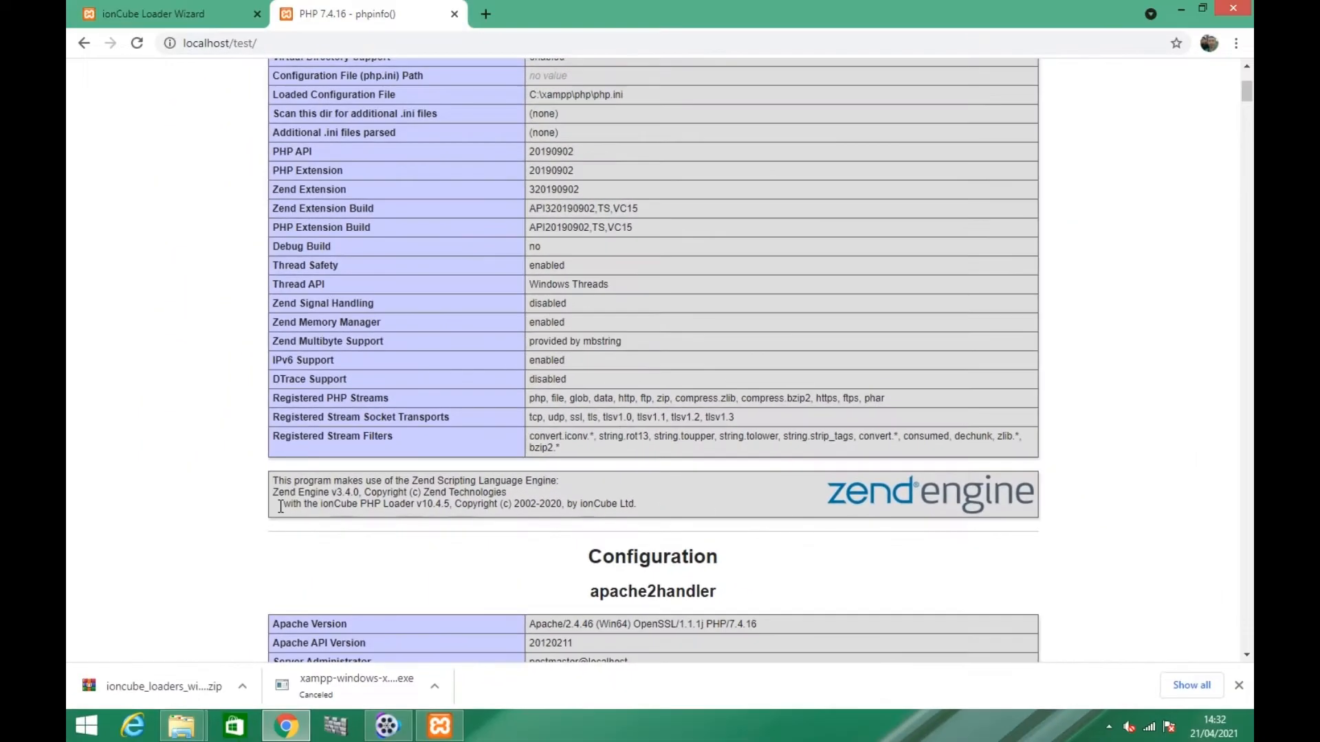
left_click_drag(224, 539, 640, 507)
left_click(643, 503)
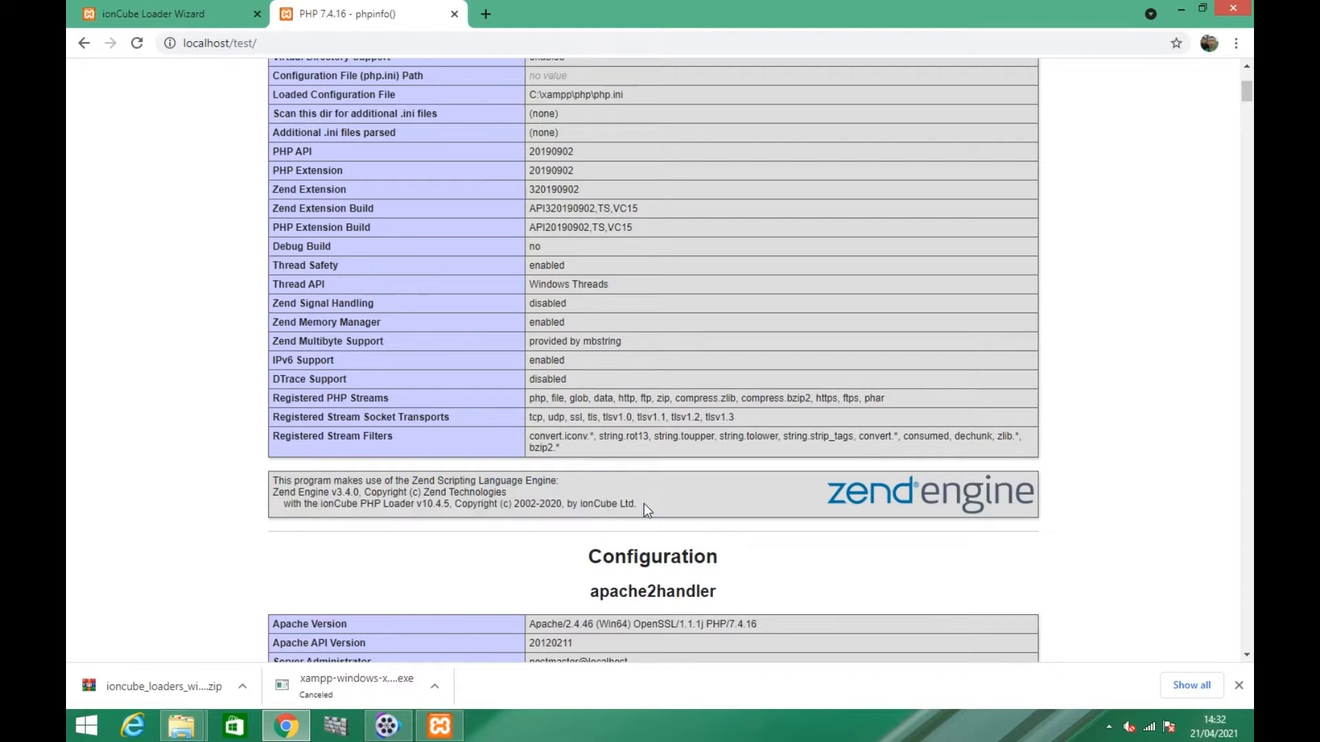